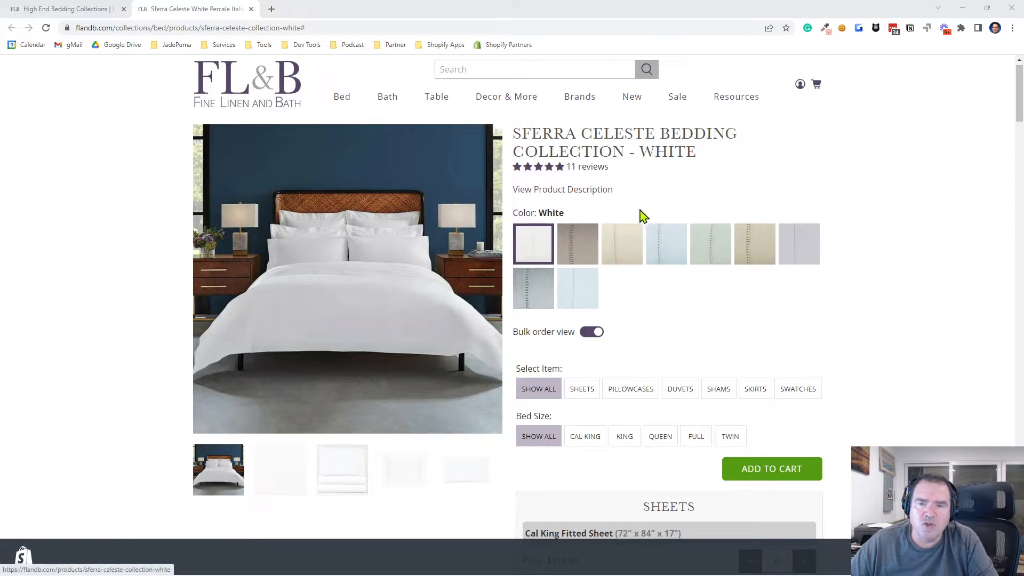
# Step: Compare the Sferra Celeste White product page with bulk order view switched off and back on, and review its item list
pyautogui.scroll(-1, 692, 358)
pyautogui.scroll(-5, 692, 358)
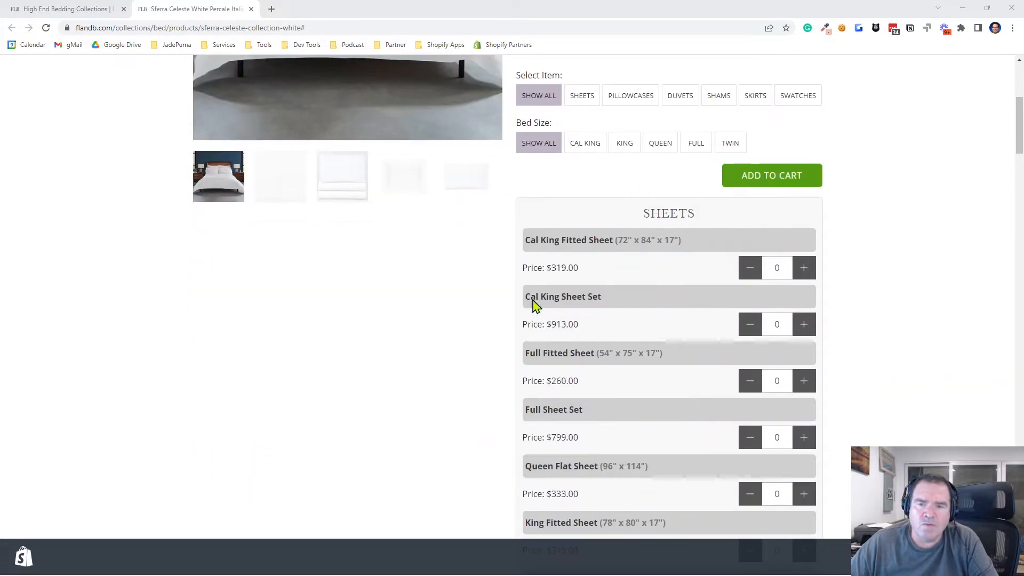
pyautogui.scroll(4, 601, 382)
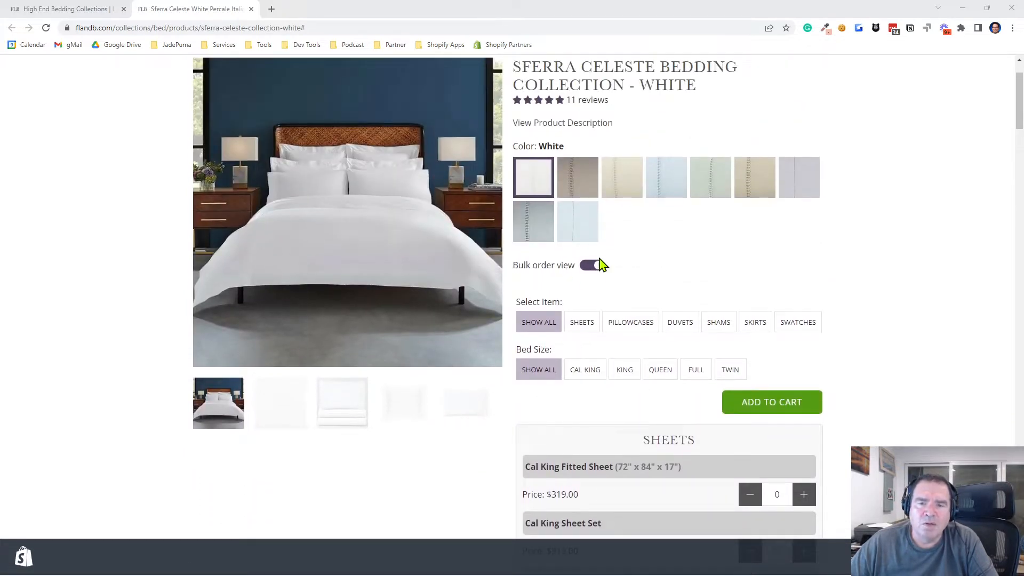
pyautogui.click(591, 265)
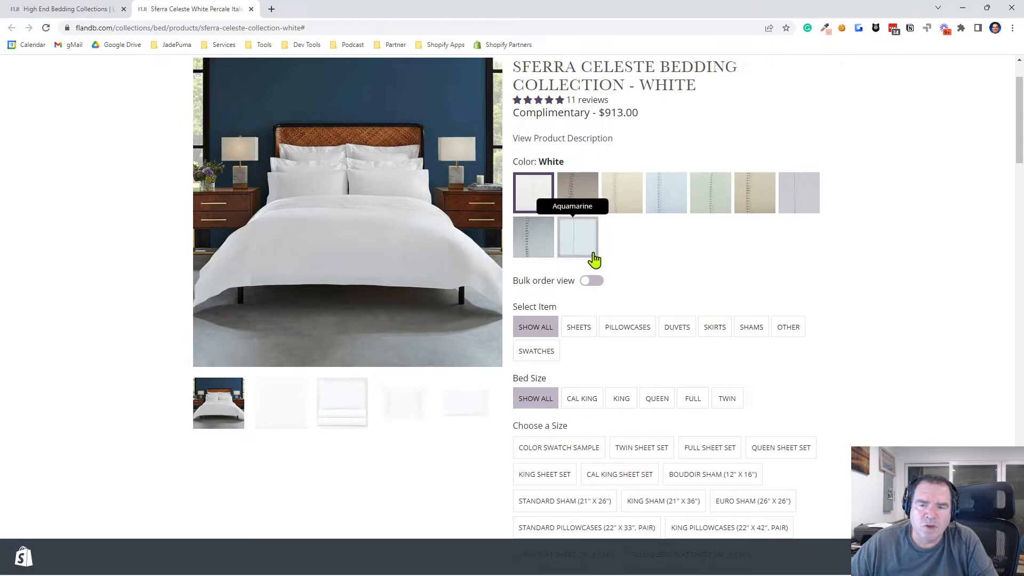
pyautogui.click(598, 282)
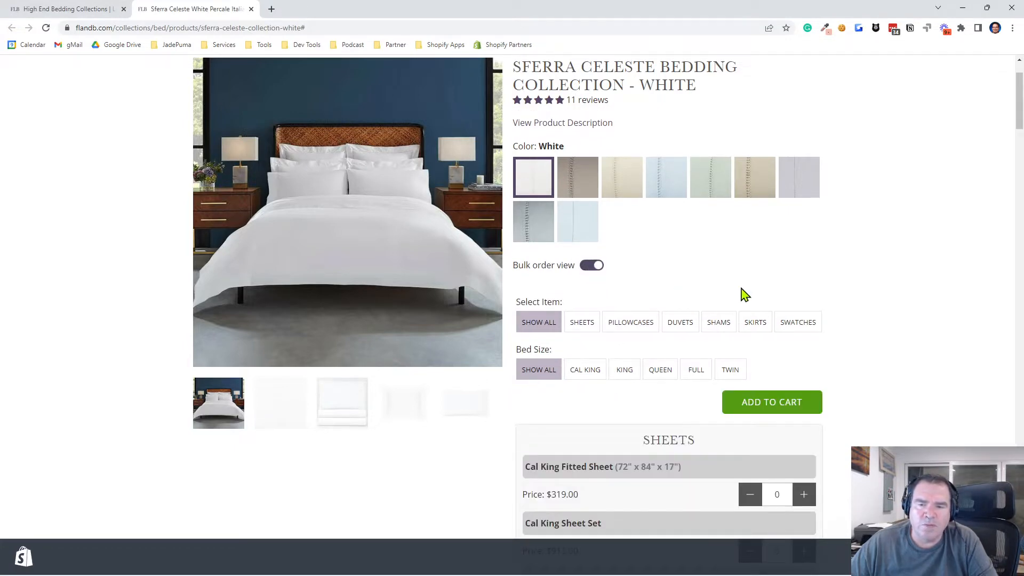
pyautogui.scroll(-4, 671, 320)
pyautogui.scroll(-5, 622, 313)
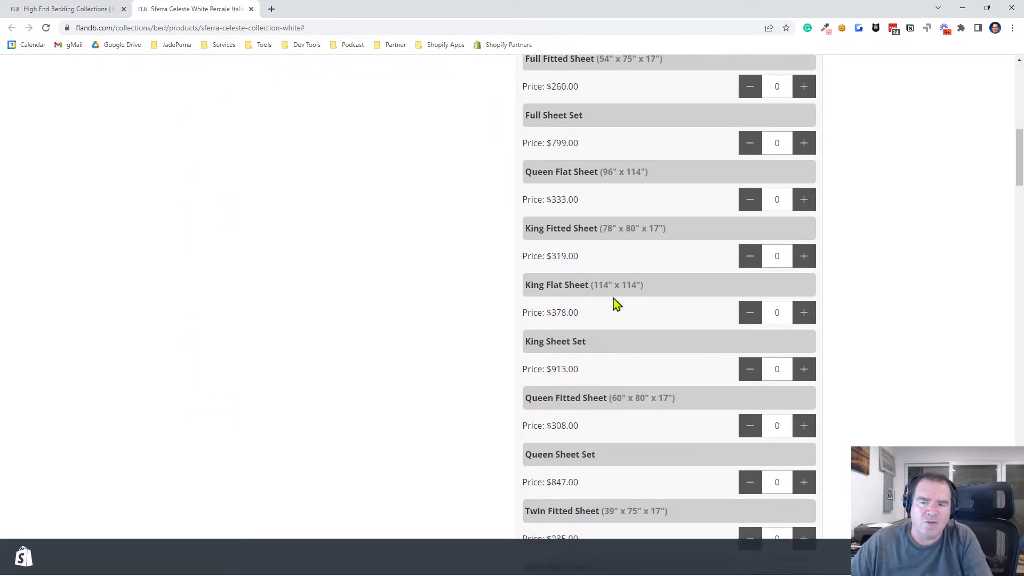
pyautogui.scroll(-8, 616, 304)
pyautogui.scroll(12, 616, 304)
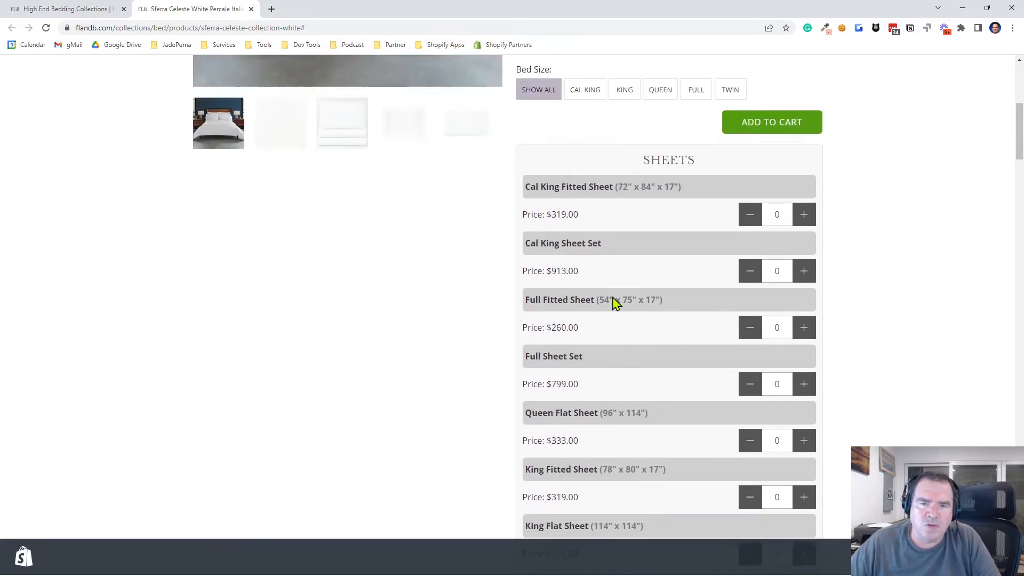
pyautogui.scroll(4, 613, 301)
pyautogui.scroll(1, 566, 260)
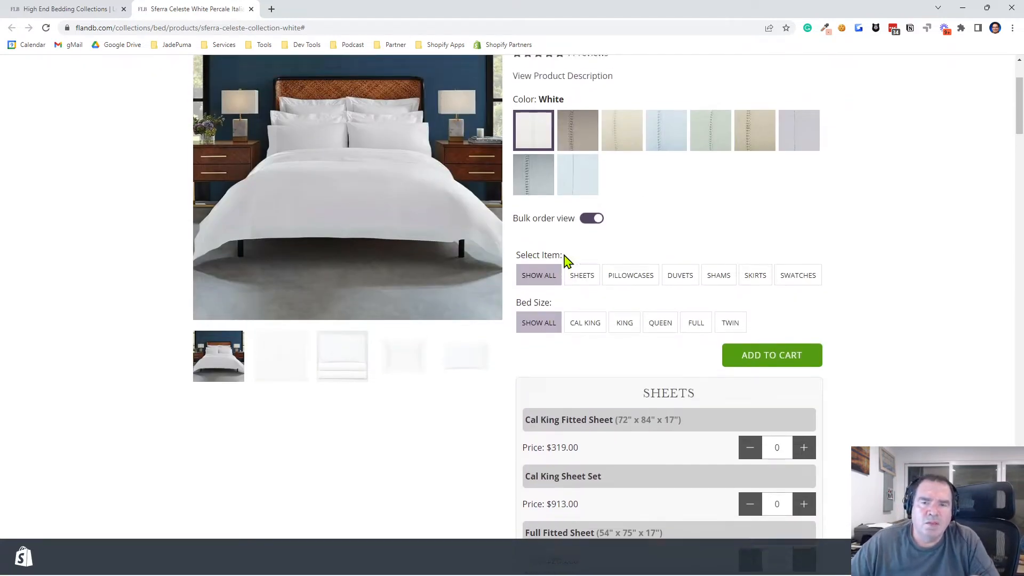
pyautogui.scroll(1, 566, 260)
# Step: Check the product count on the High End Bedding collection page and return to the Sferra Celeste product page
pyautogui.click(67, 9)
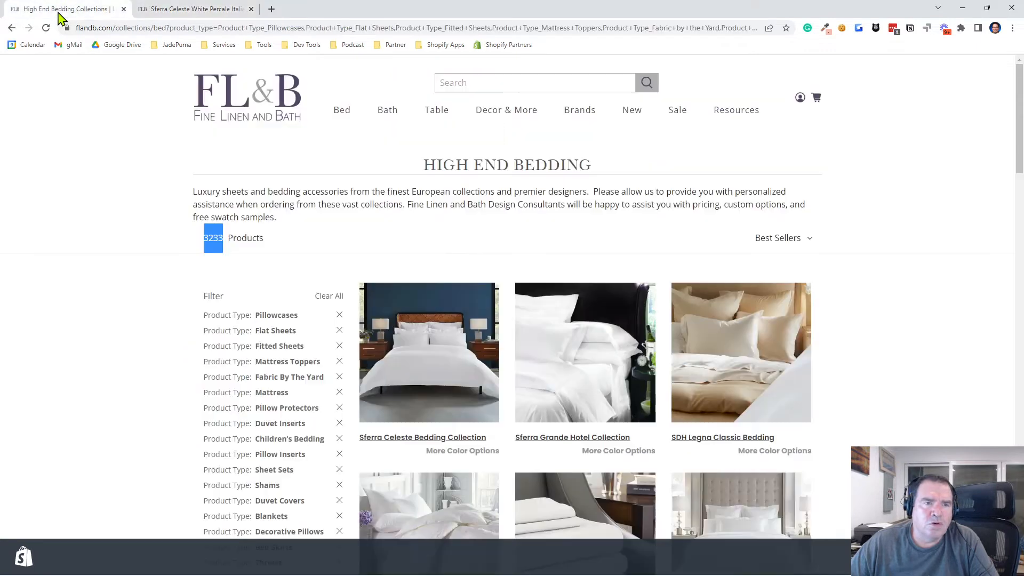
pyautogui.doubleClick(214, 235)
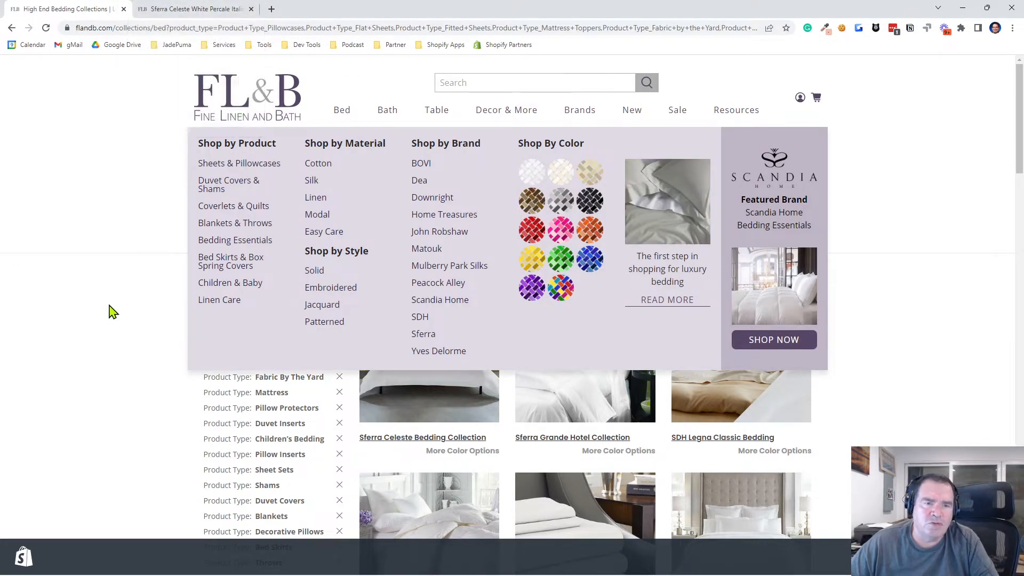
pyautogui.click(187, 9)
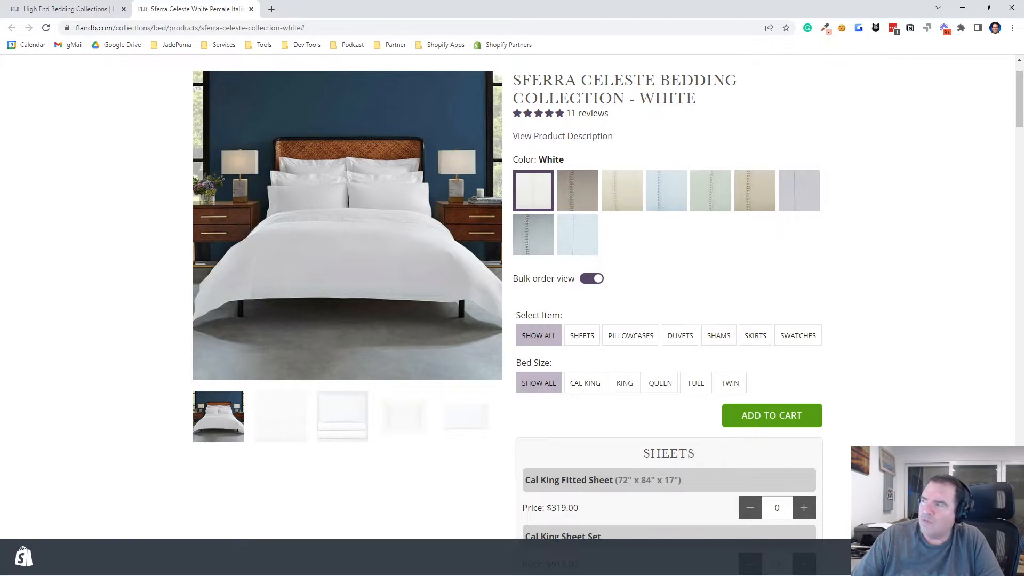
# Step: Switch to the FLandB.com Shopify admin and filter the product list to the Bedding collection
pyautogui.moveTo(1023, 480); pyautogui.dragTo(421, 7)
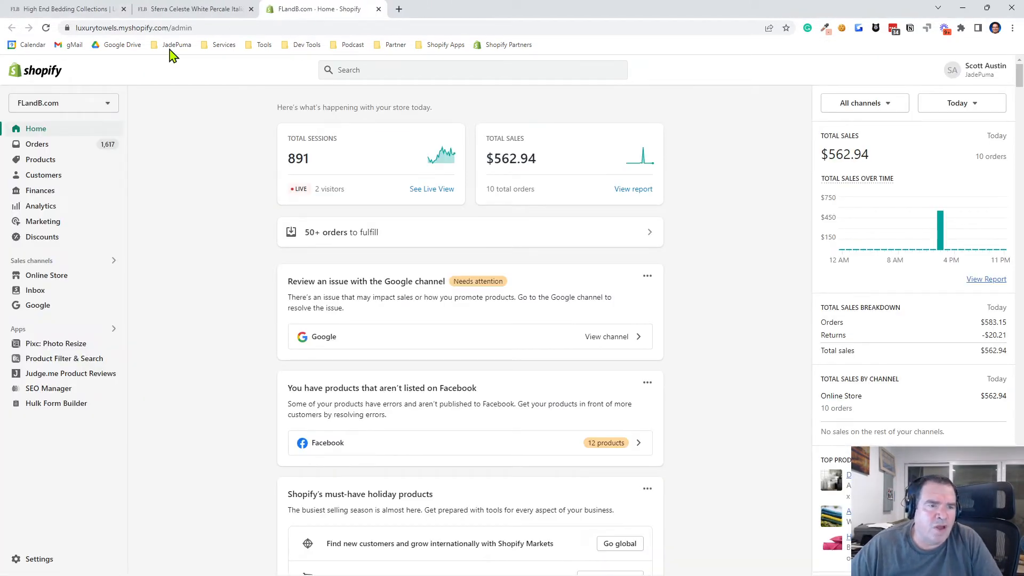
pyautogui.click(27, 161)
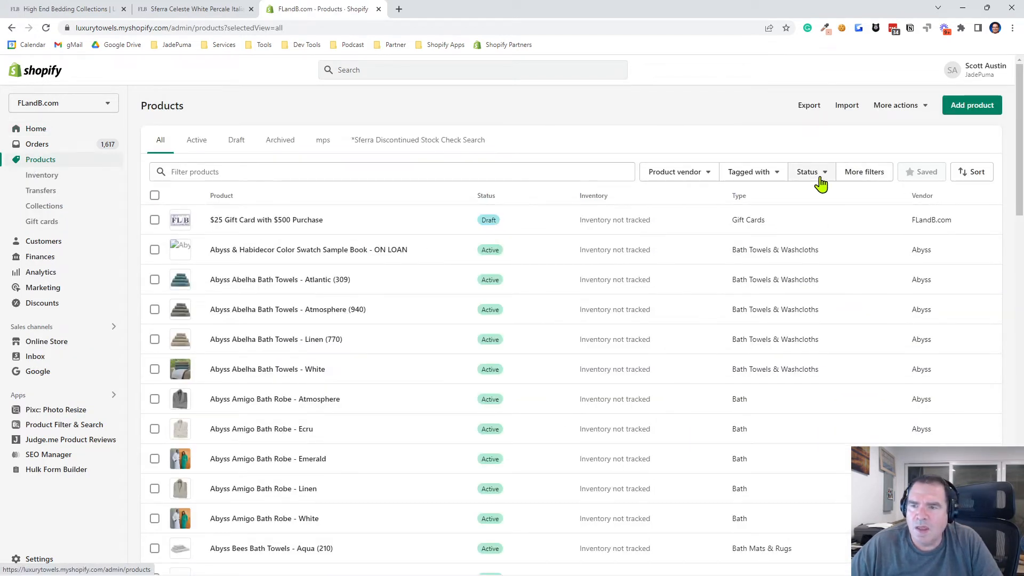
pyautogui.click(869, 176)
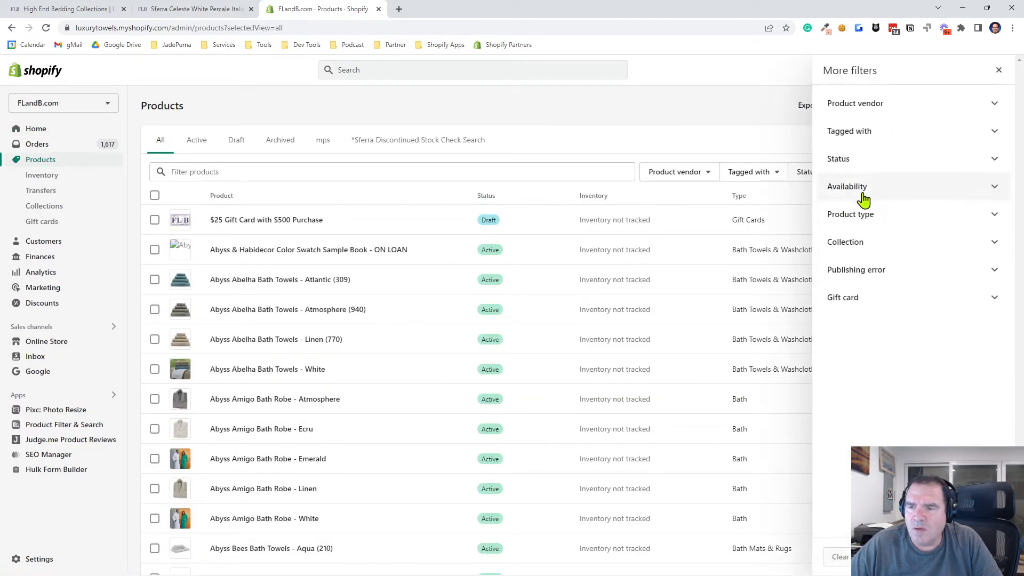
pyautogui.click(853, 246)
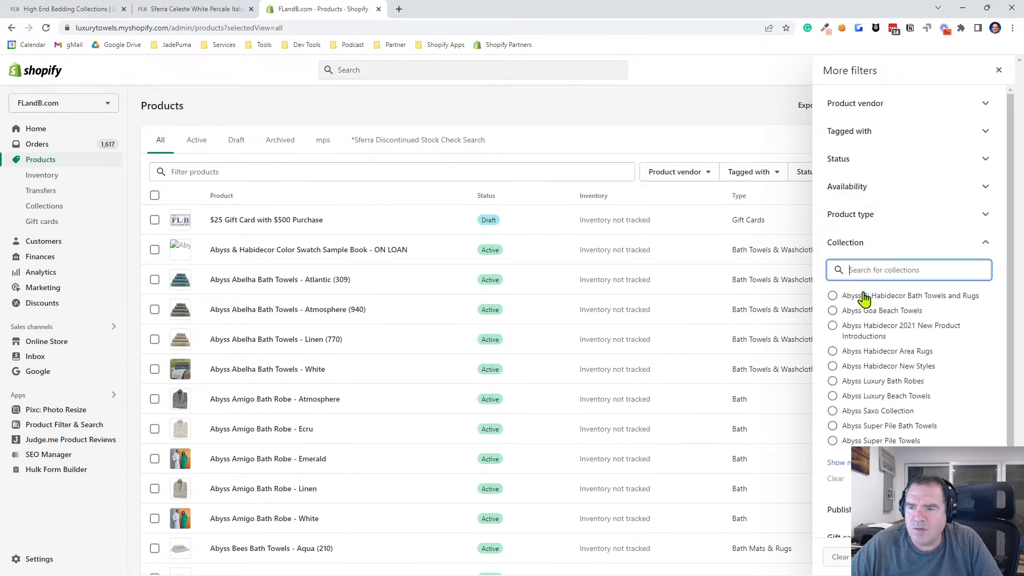
pyautogui.click(853, 270)
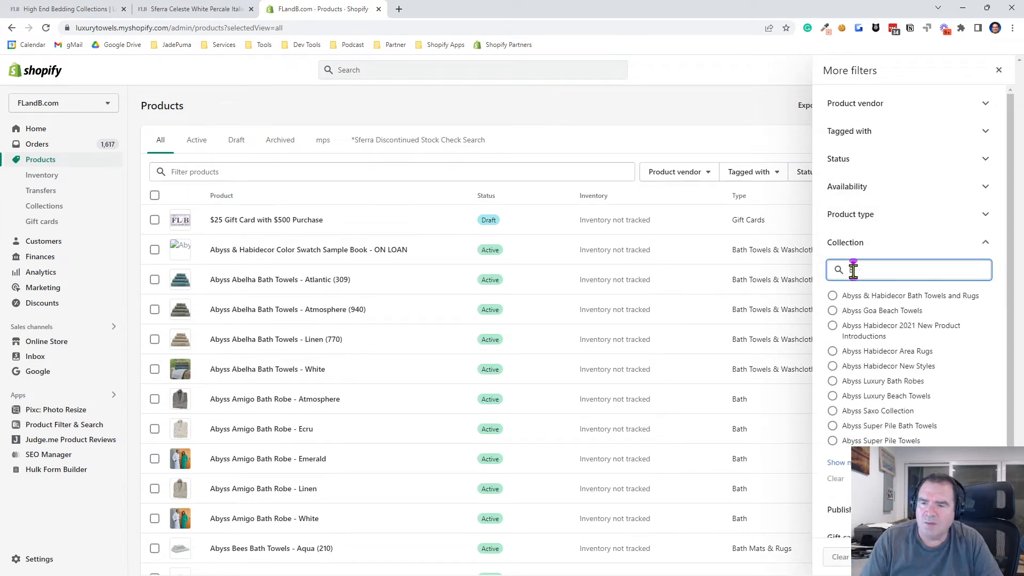
pyautogui.write('Bedding')
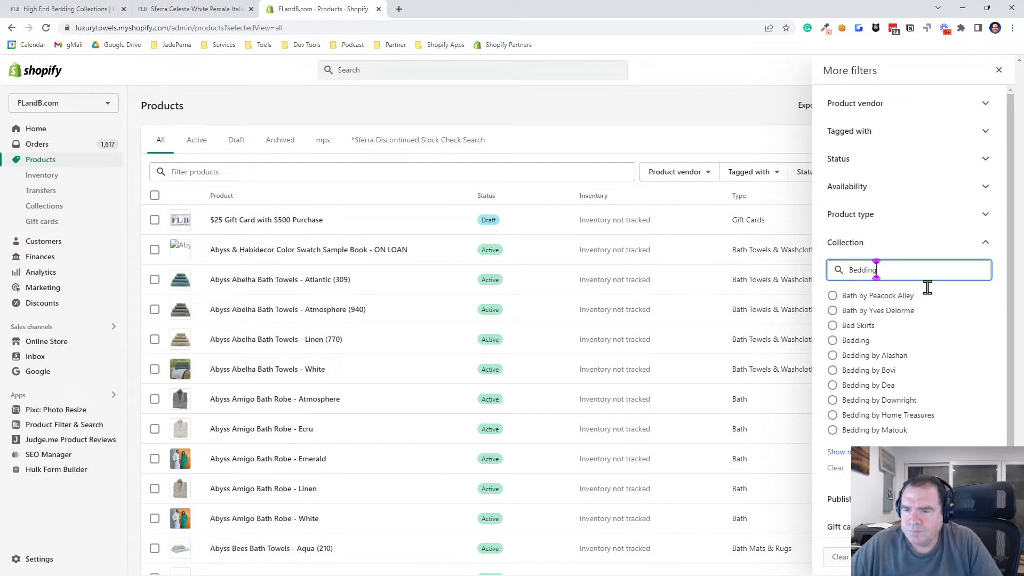
pyautogui.click(850, 341)
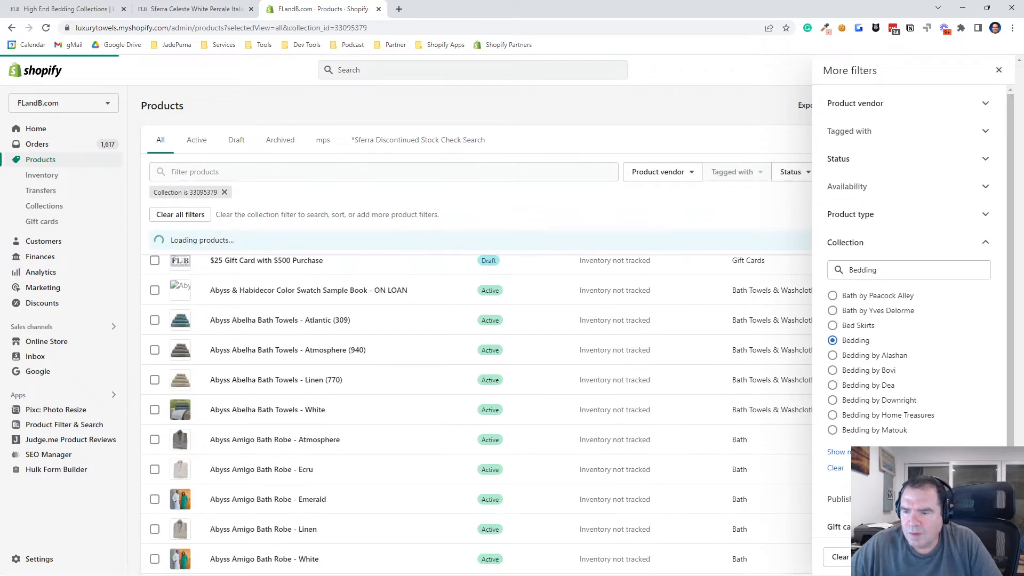
pyautogui.click(988, 556)
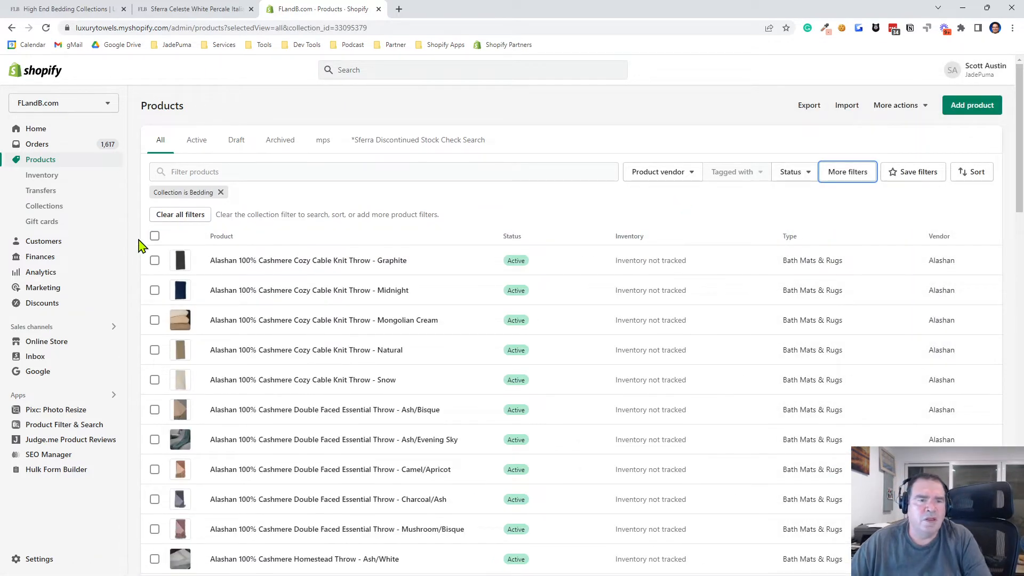
# Step: Select all products across every page of the Bedding collection and open them in the bulk editor
pyautogui.click(155, 236)
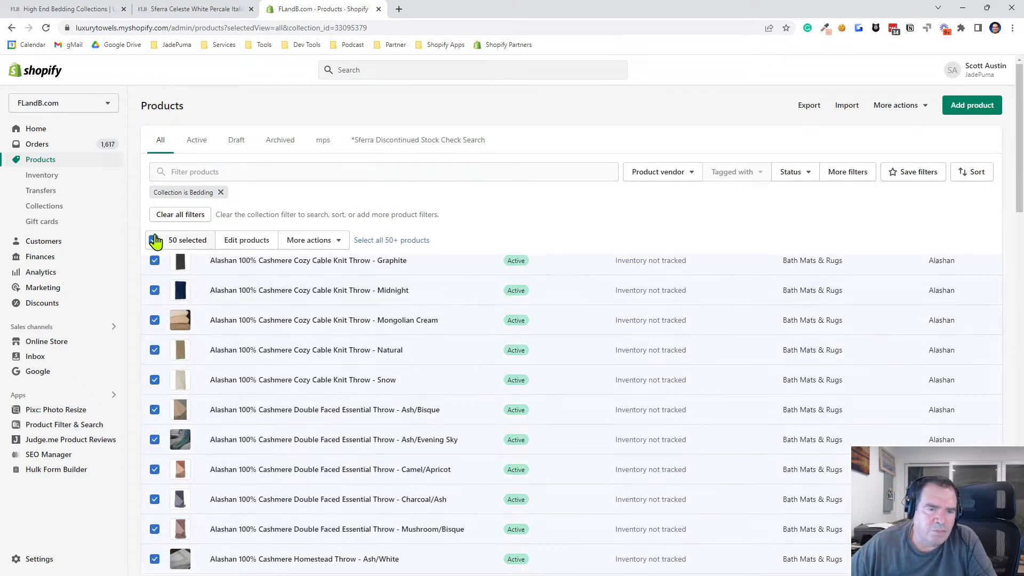
pyautogui.click(392, 241)
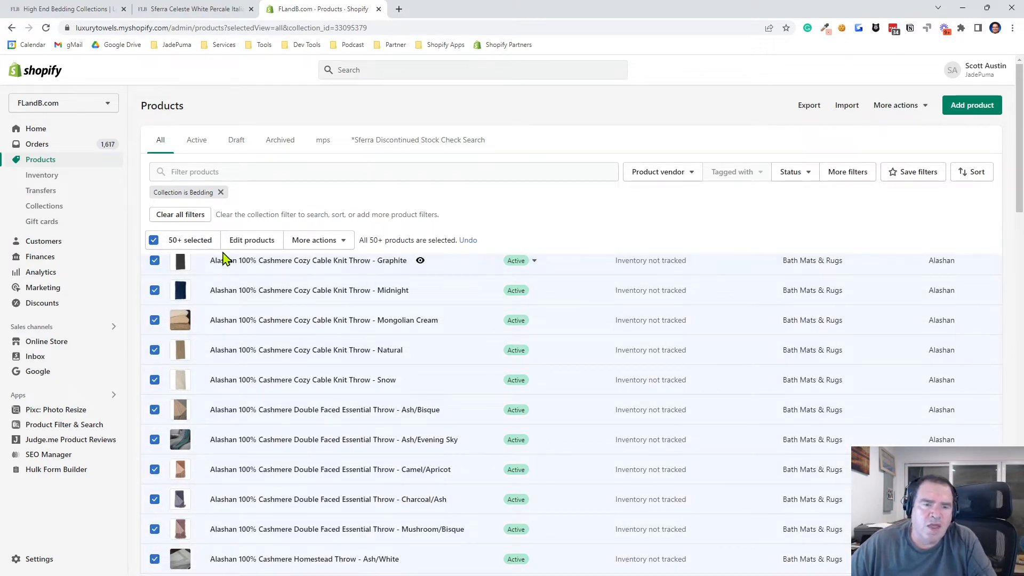
pyautogui.click(249, 246)
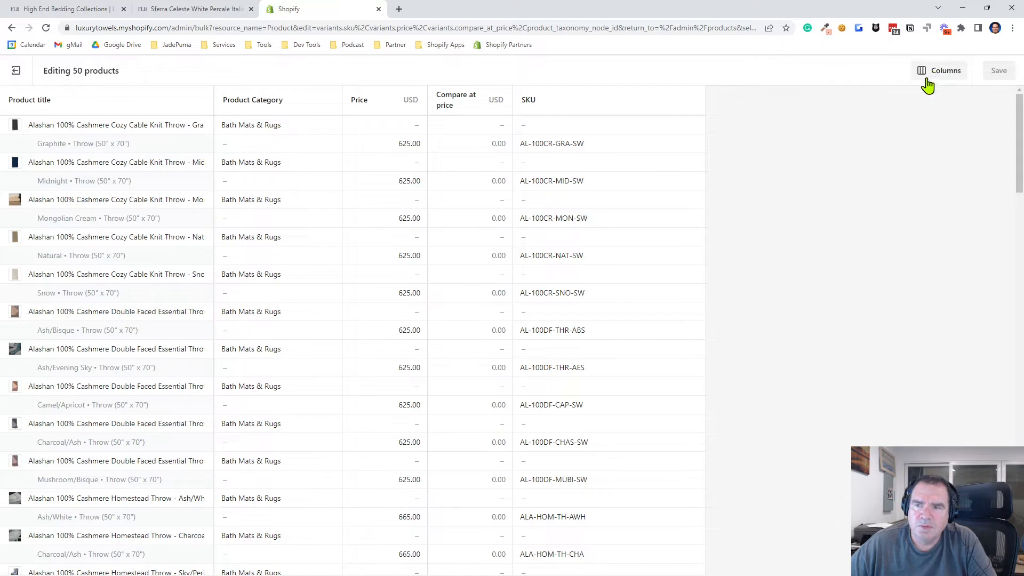
# Step: Show the Template column in the bulk editor and hide Product Category, Price, Compare at price and SKU
pyautogui.click(931, 80)
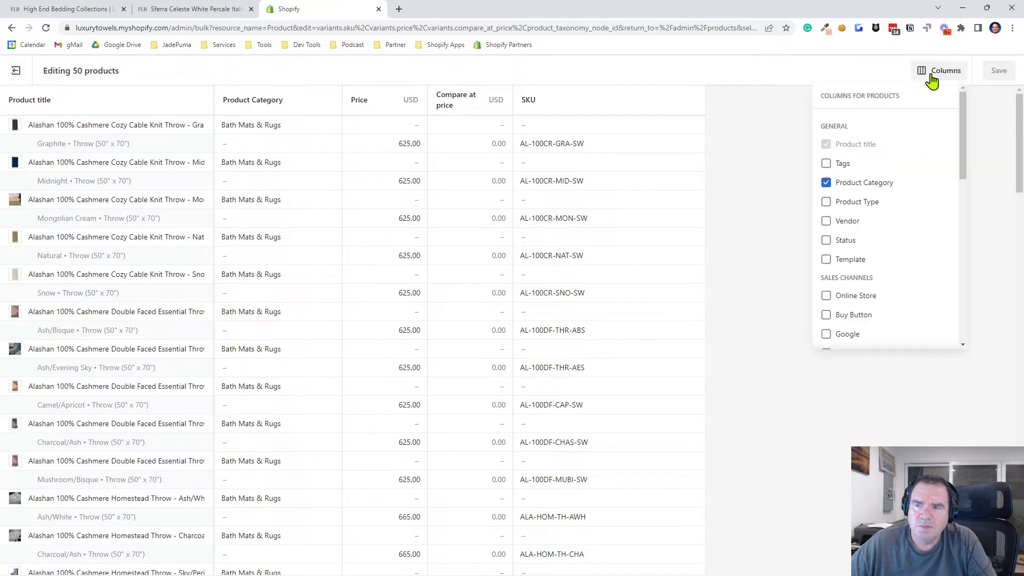
pyautogui.click(826, 259)
pyautogui.click(826, 183)
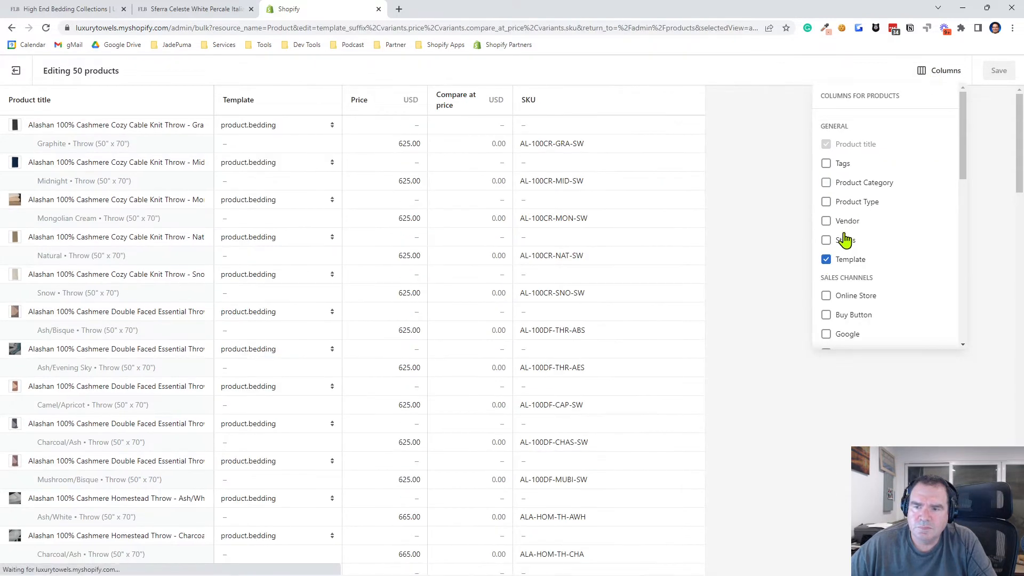
pyautogui.scroll(-5, 843, 240)
pyautogui.click(826, 186)
pyautogui.click(826, 205)
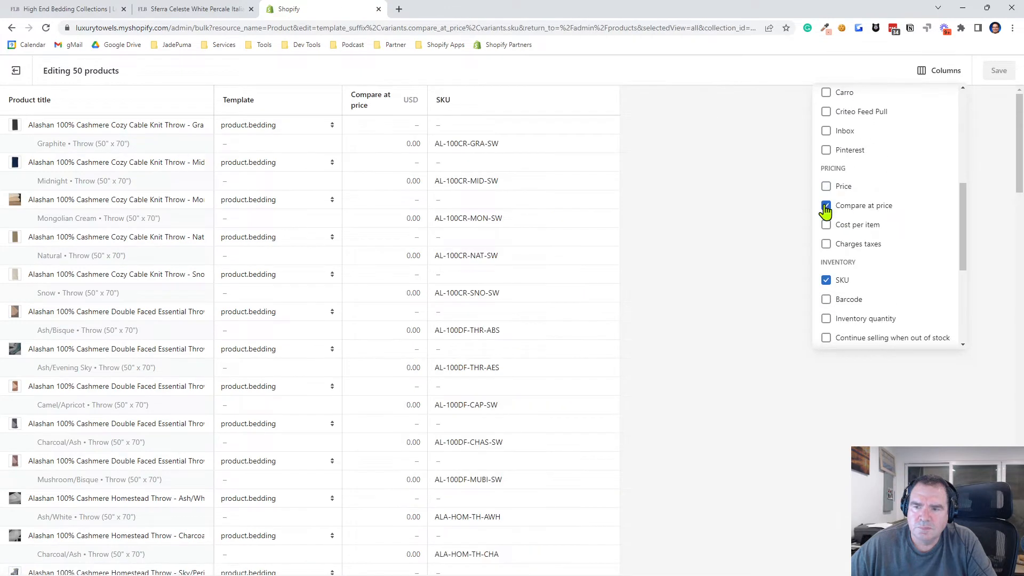
pyautogui.click(825, 280)
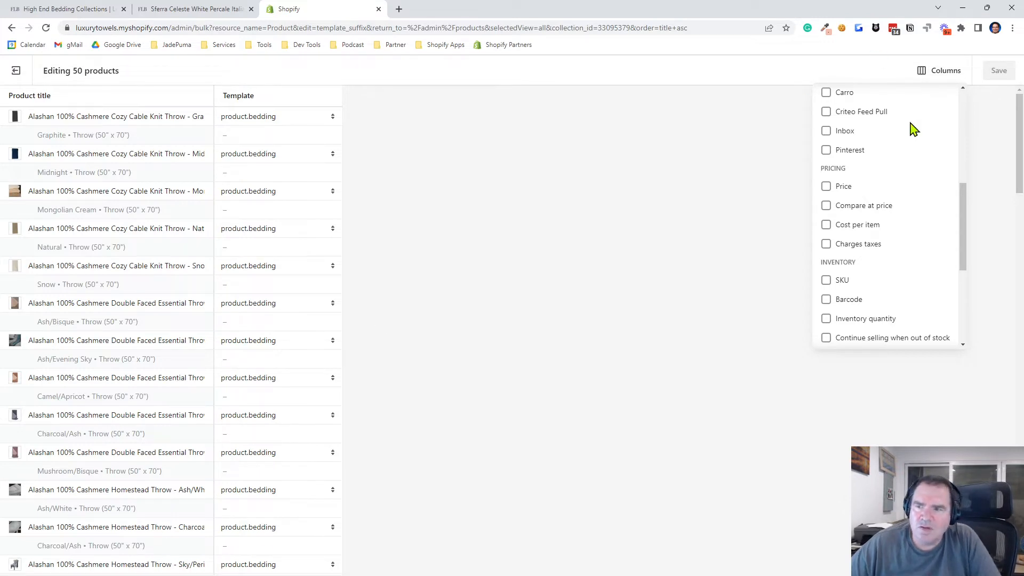
pyautogui.click(929, 71)
# Step: Examine the templates assigned to the bedding products, from the Alashan throws through the BOVI Angele bedding variants
pyautogui.scroll(-15, 226, 159)
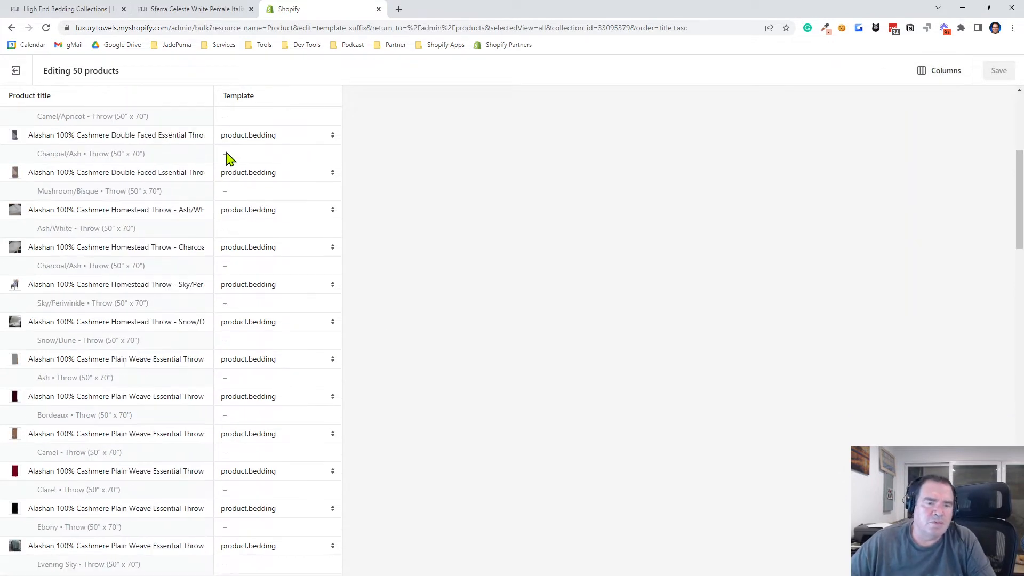
pyautogui.scroll(-18, 226, 170)
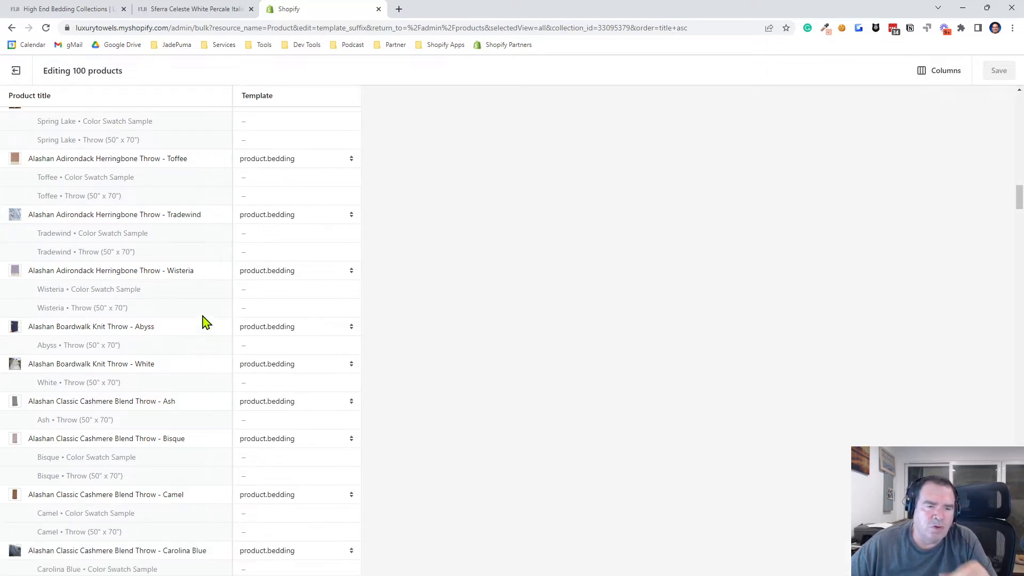
pyautogui.scroll(2, 284, 307)
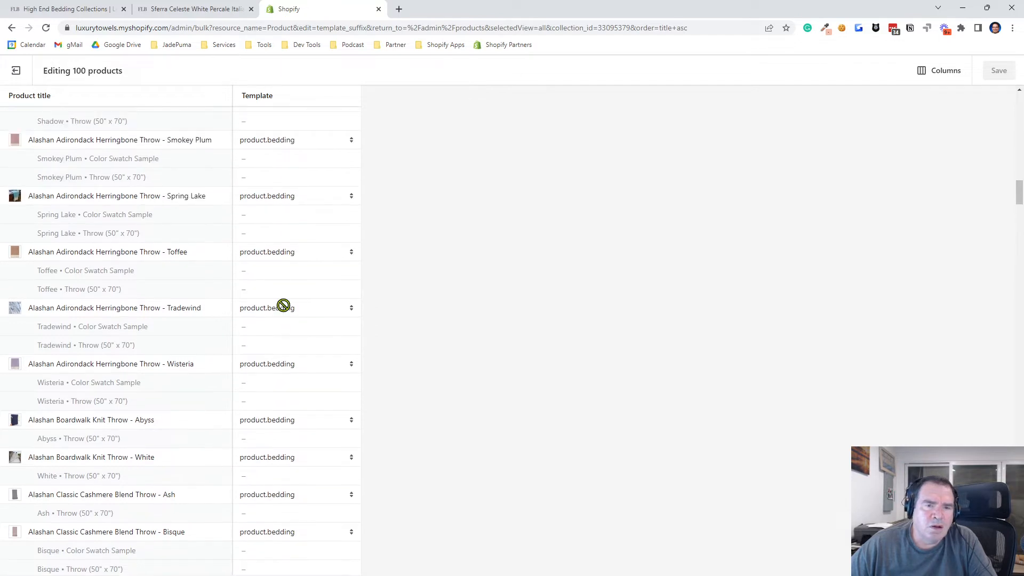
pyautogui.scroll(-10, 284, 307)
pyautogui.scroll(-14, 284, 308)
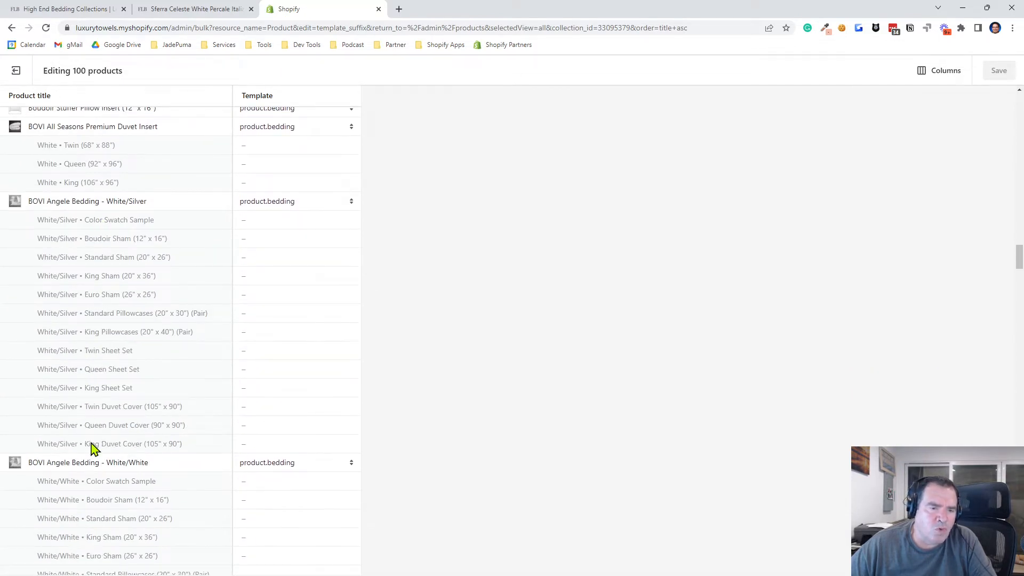
pyautogui.scroll(-3, 92, 440)
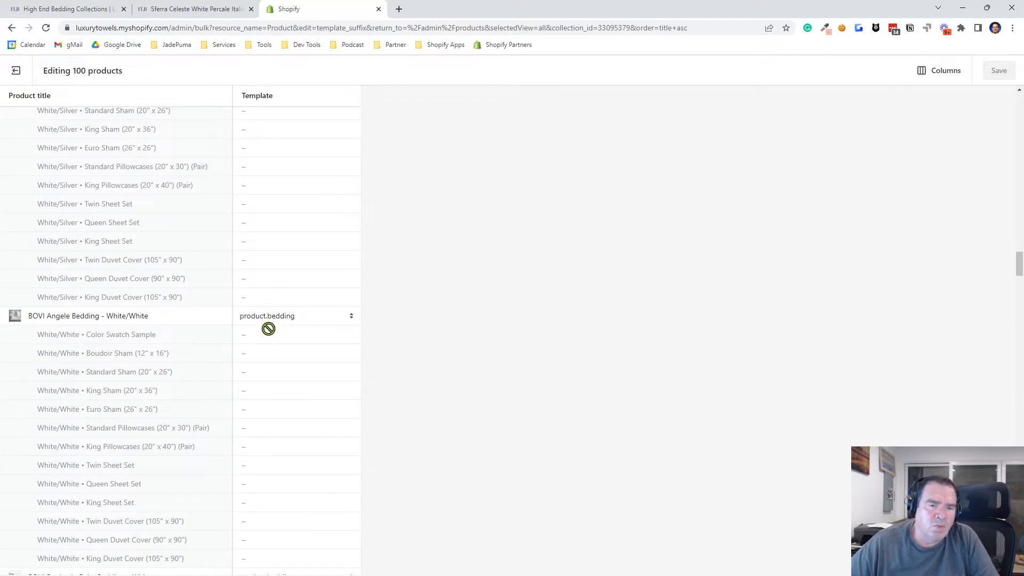
pyautogui.scroll(-5, 267, 327)
pyautogui.scroll(6, 266, 320)
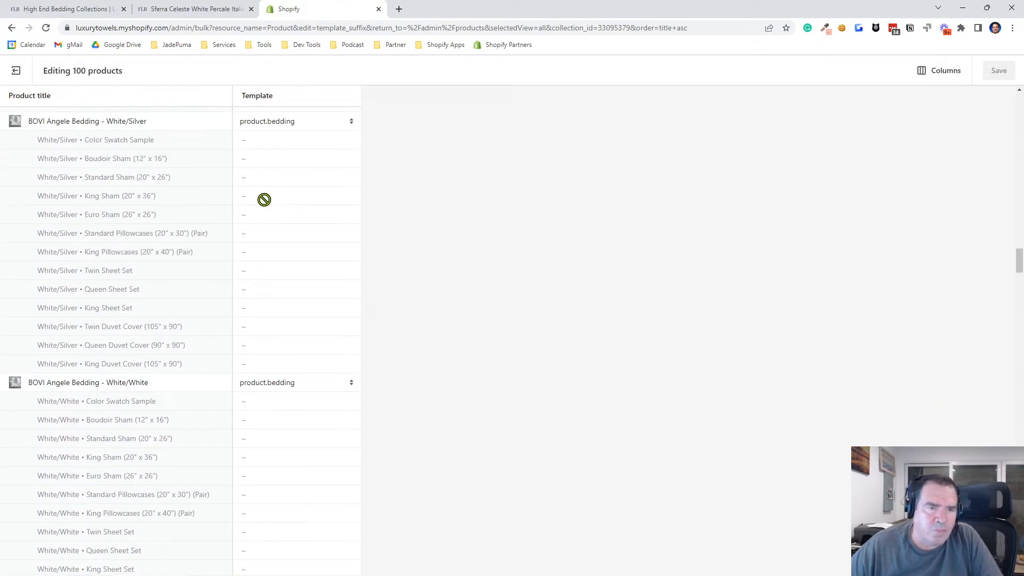
pyautogui.scroll(-1, 279, 206)
pyautogui.scroll(4, 226, 363)
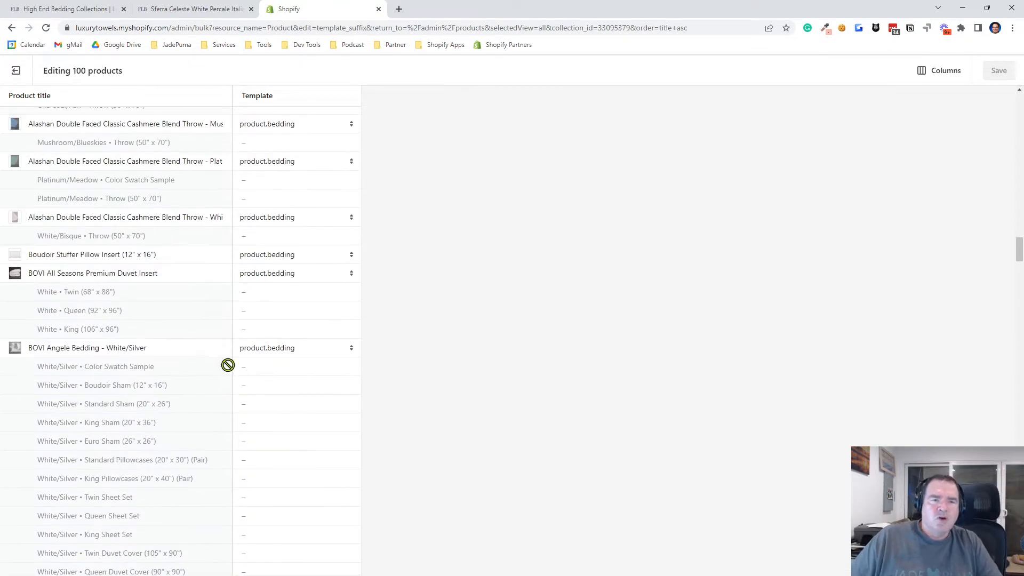
pyautogui.scroll(10, 263, 341)
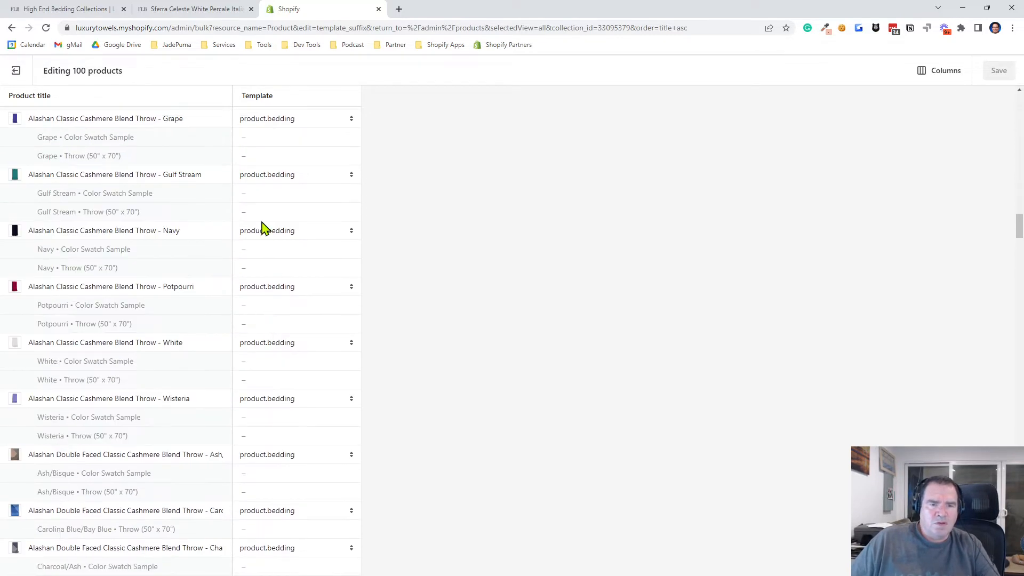
pyautogui.scroll(20, 304, 143)
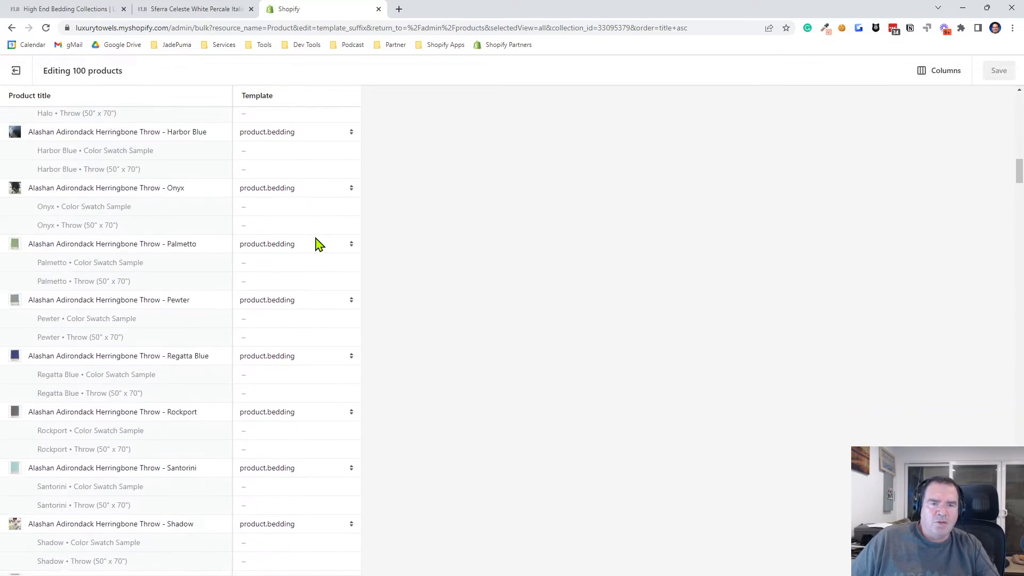
pyautogui.scroll(15, 320, 241)
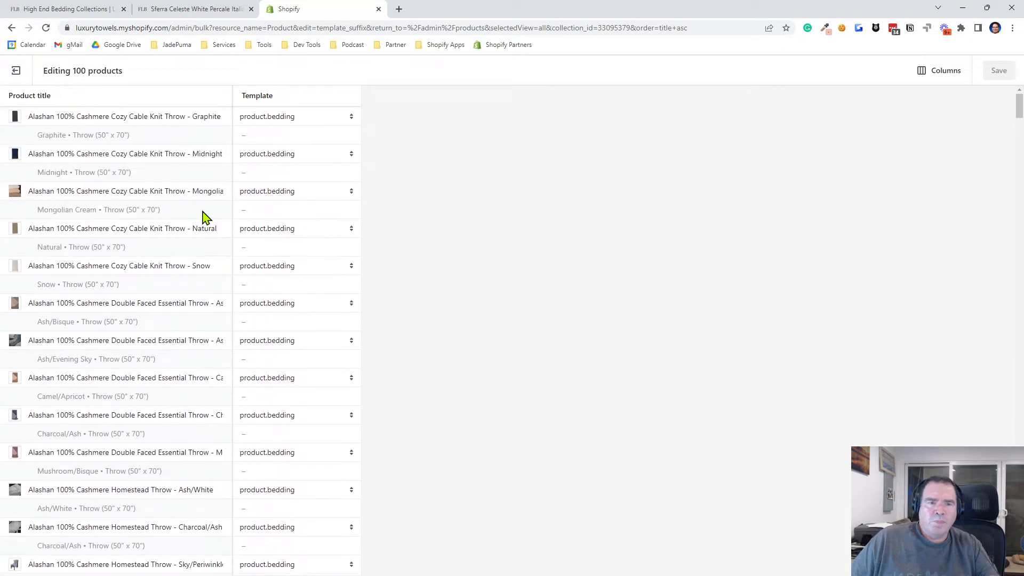
# Step: Try to fill the first throw's product.bedding template down the Template column, and leave the bulk editor without saving
pyautogui.click(296, 121)
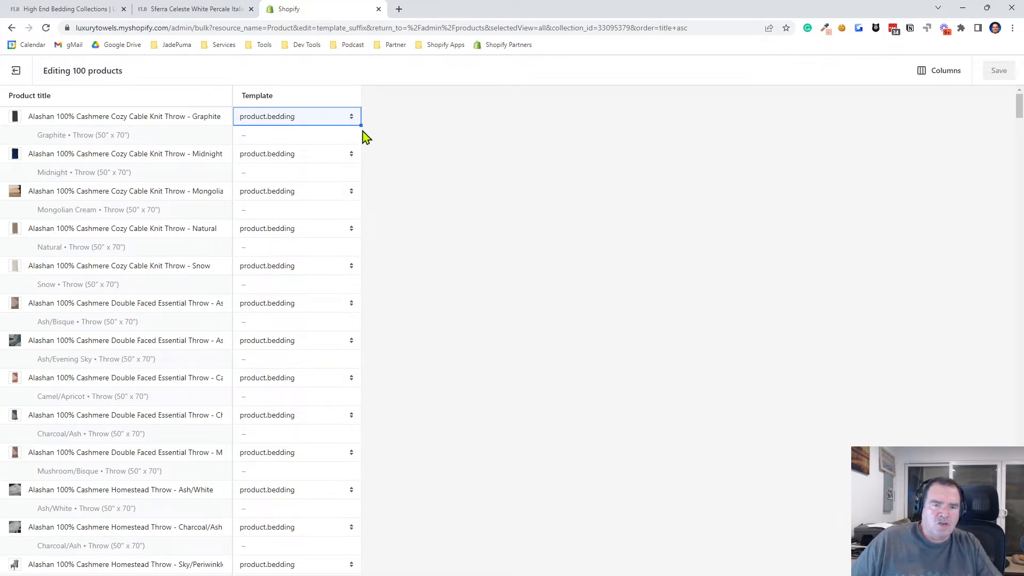
pyautogui.moveTo(363, 132); pyautogui.dragTo(352, 566)
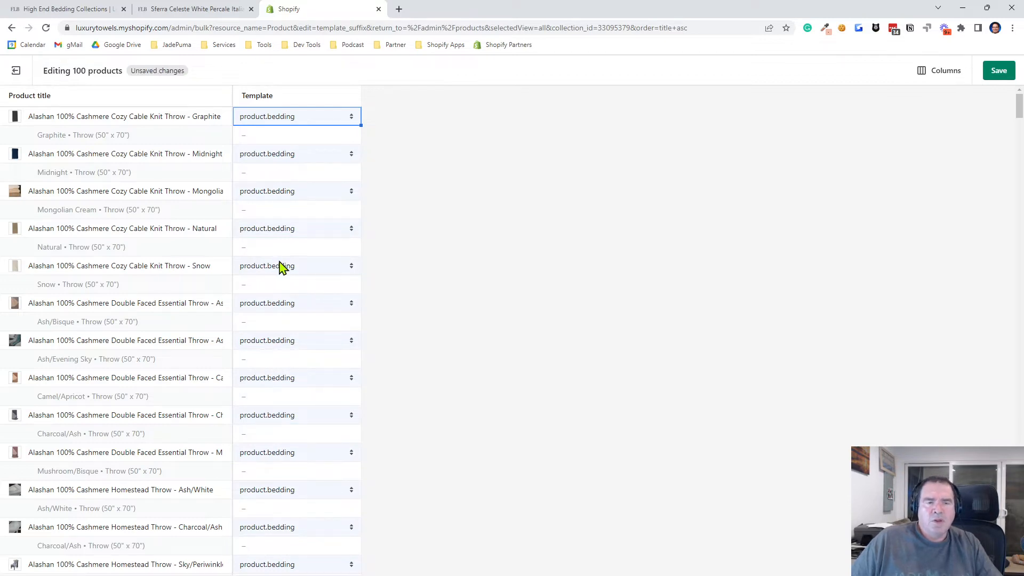
pyautogui.scroll(-5, 315, 318)
pyautogui.scroll(-15, 319, 318)
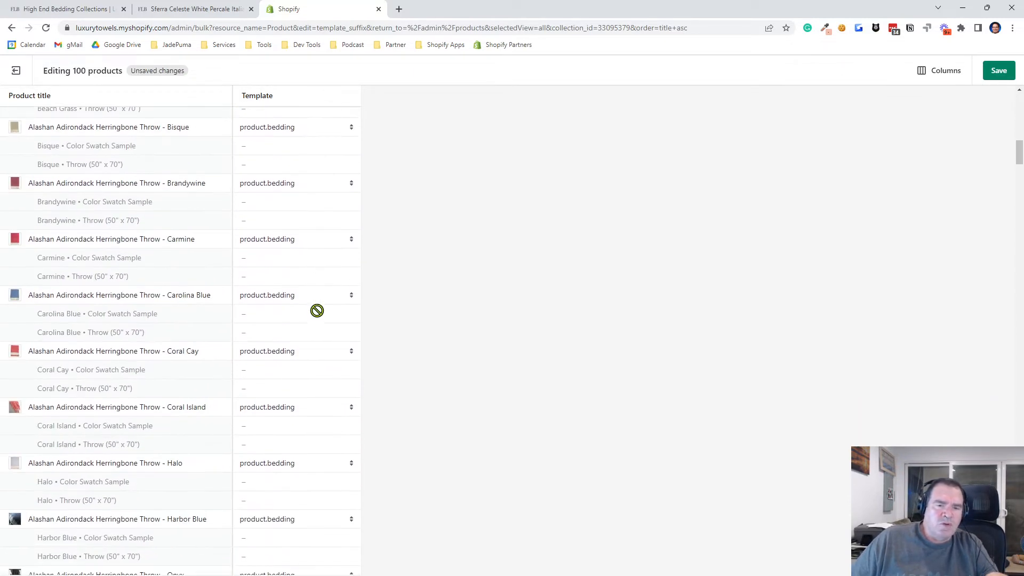
pyautogui.scroll(-20, 320, 320)
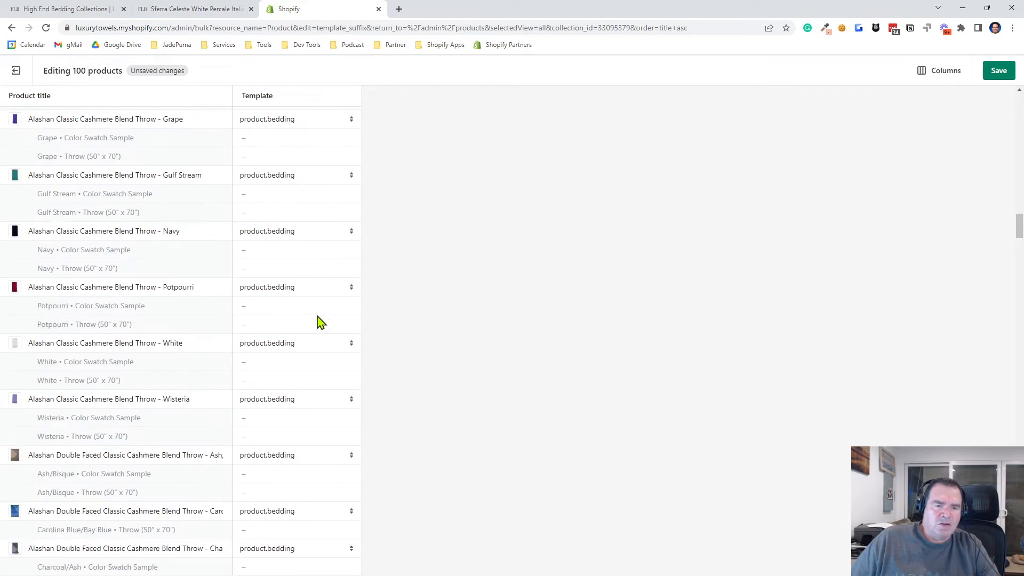
pyautogui.scroll(-10, 309, 373)
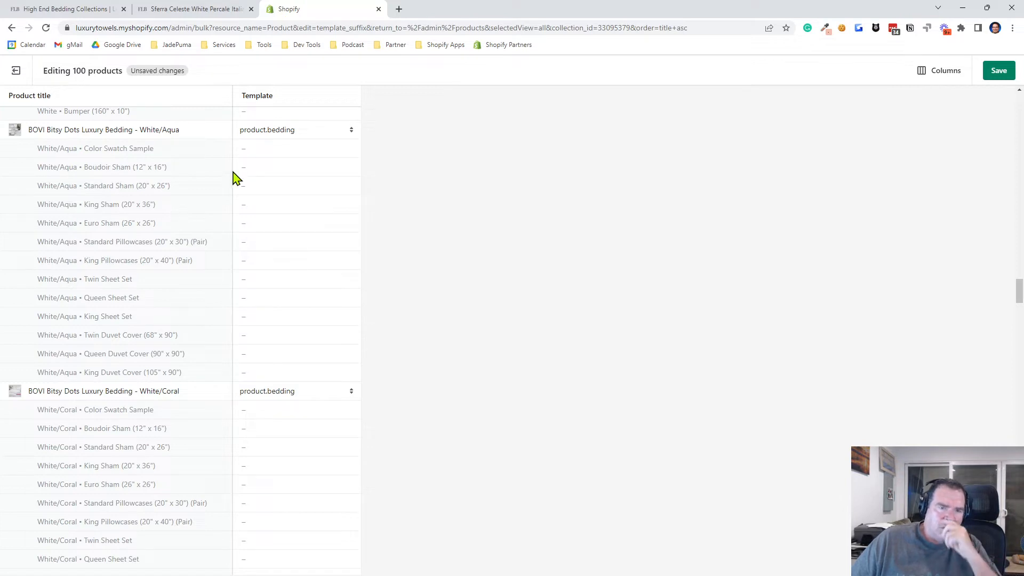
pyautogui.moveTo(1020, 294); pyautogui.dragTo(1020, 571)
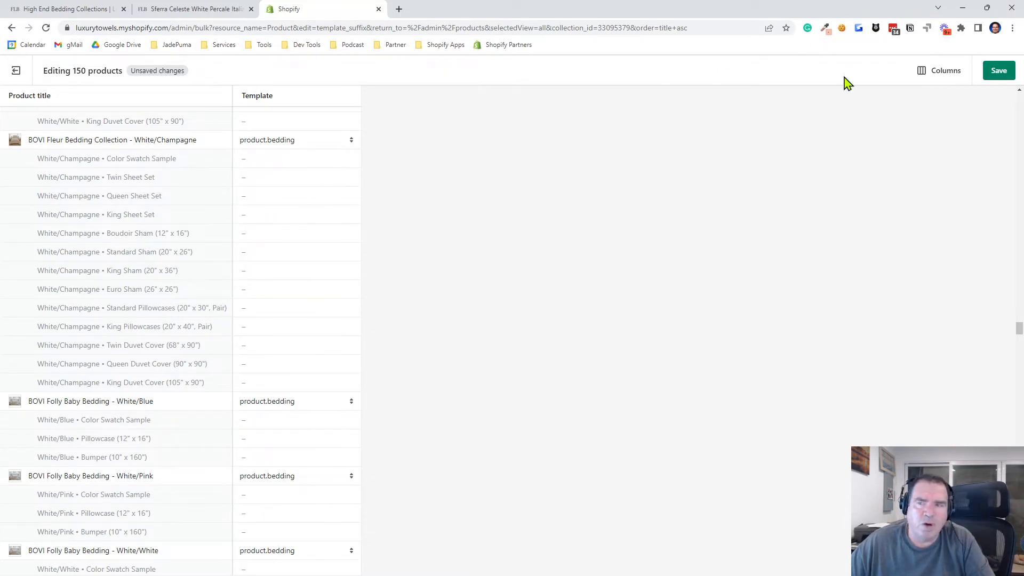
pyautogui.click(1011, 12)
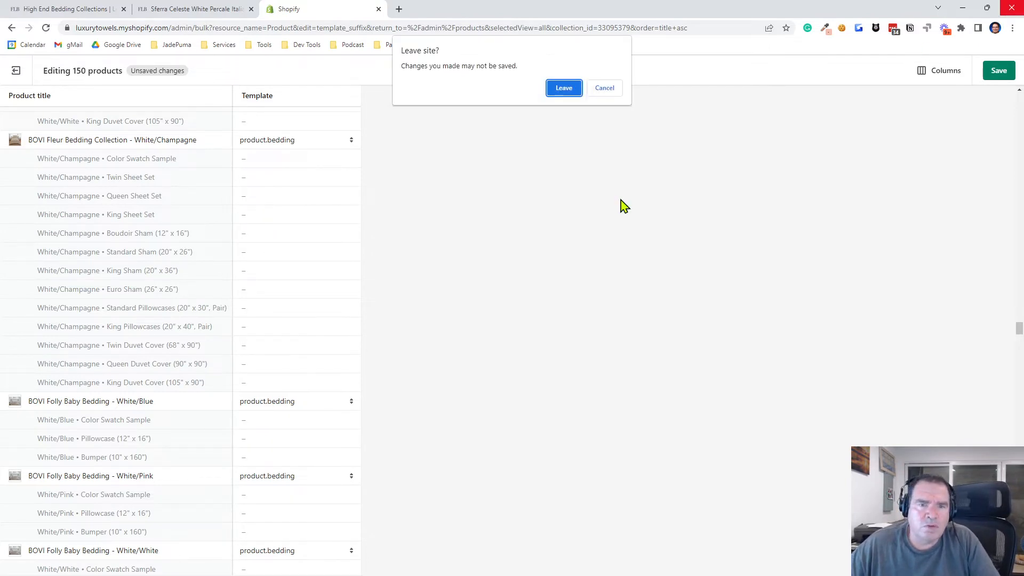
pyautogui.click(550, 91)
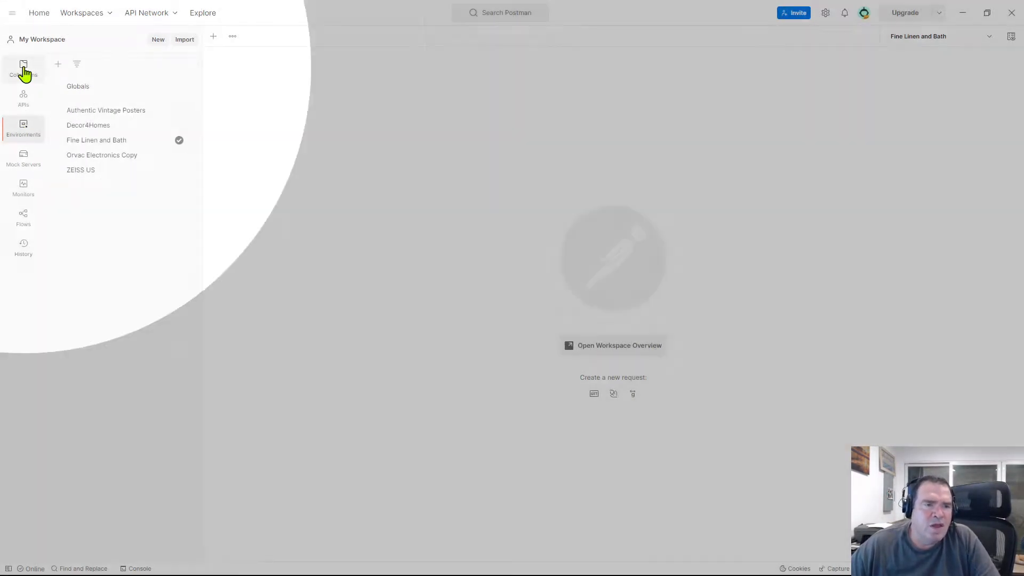
# Step: In Postman, open the "Retrieves a count of products" request from the Product Template folder of the Fine Linen and Bath collection
pyautogui.click(23, 74)
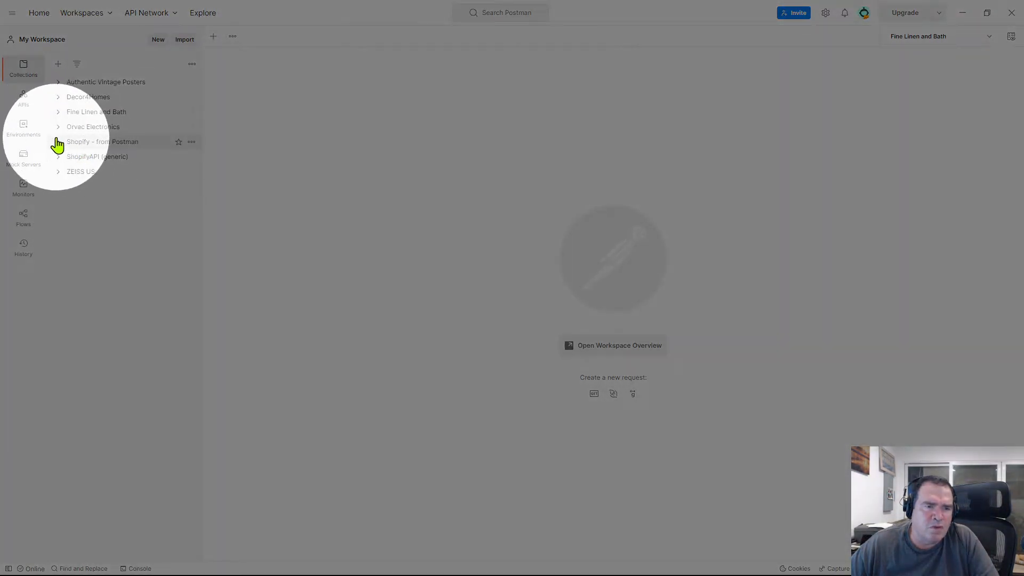
pyautogui.click(60, 142)
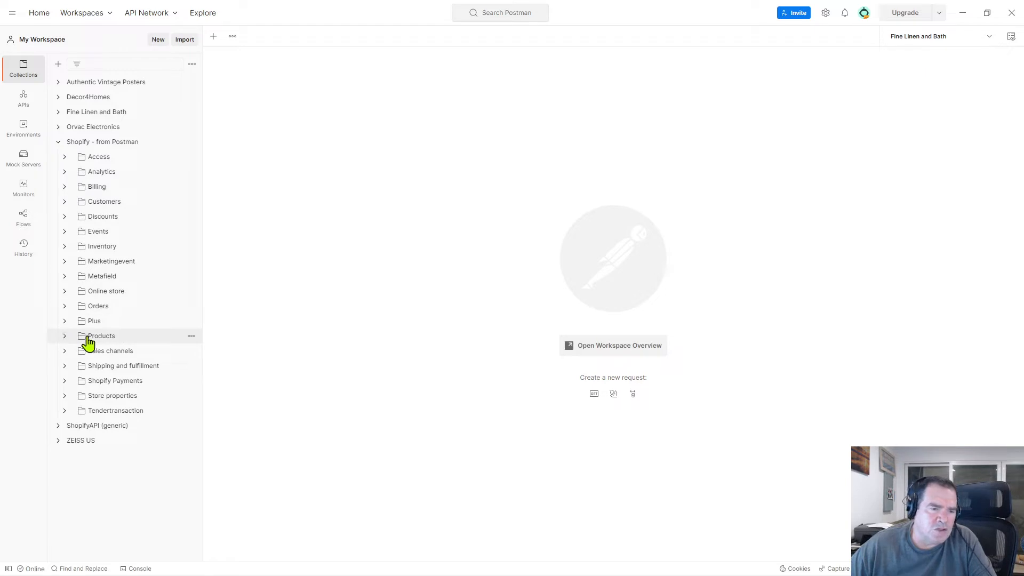
pyautogui.click(61, 142)
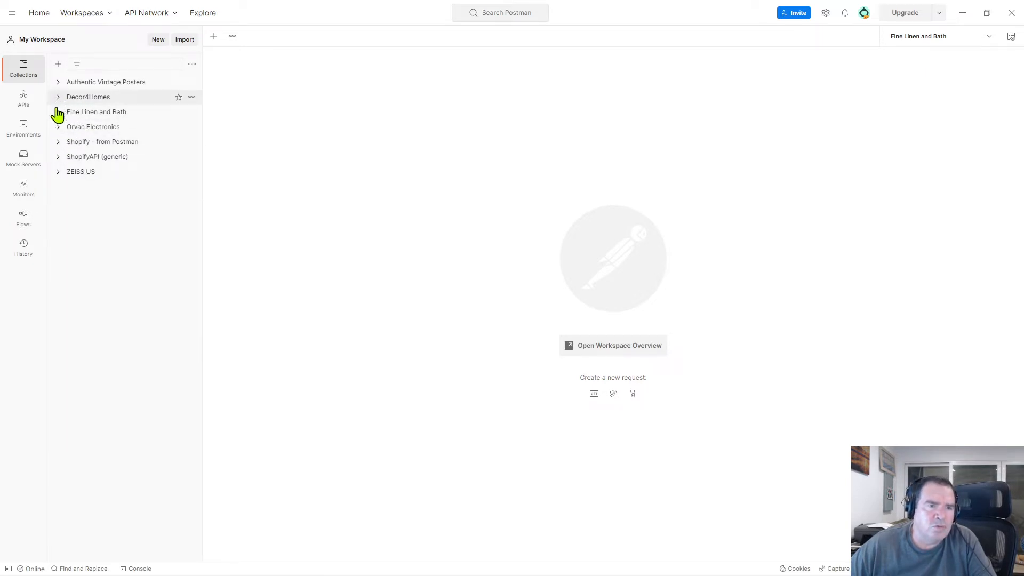
pyautogui.click(58, 113)
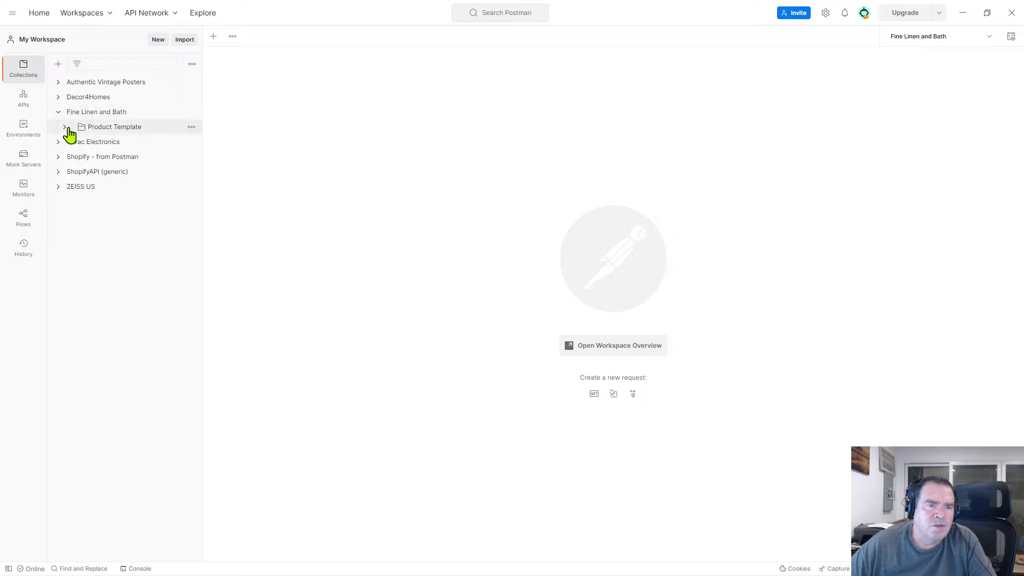
pyautogui.click(65, 127)
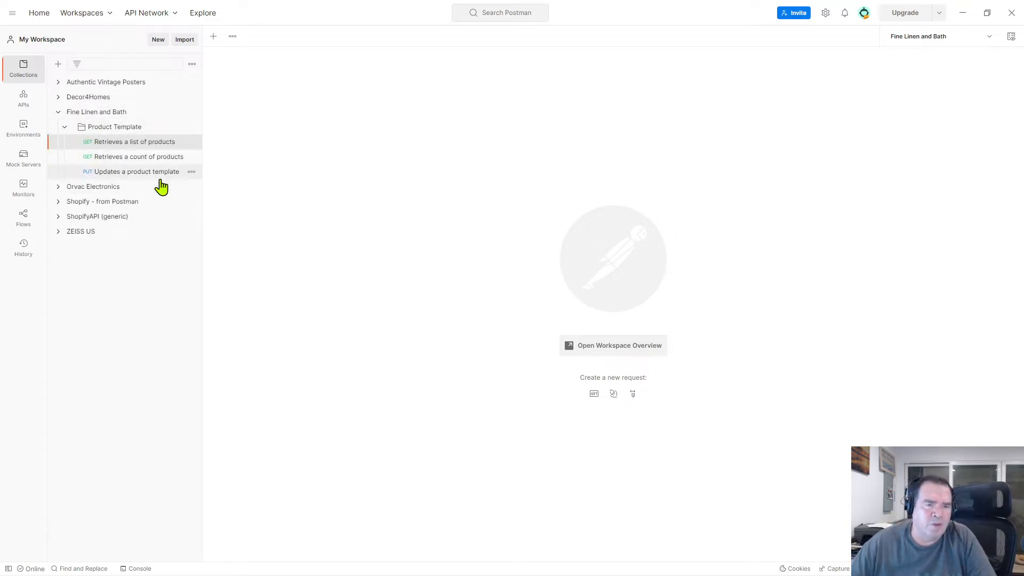
pyautogui.click(113, 159)
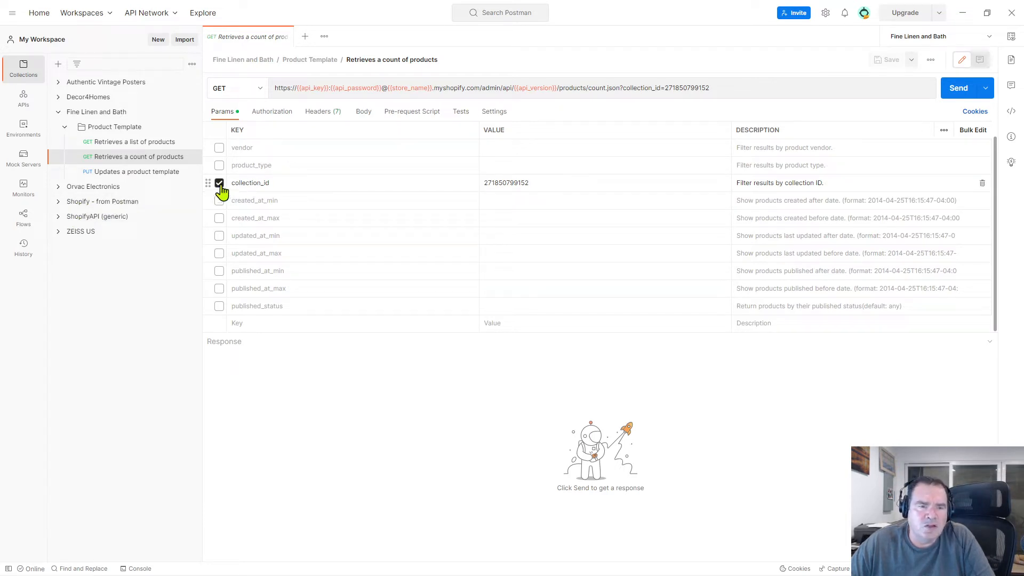
pyautogui.click(220, 114)
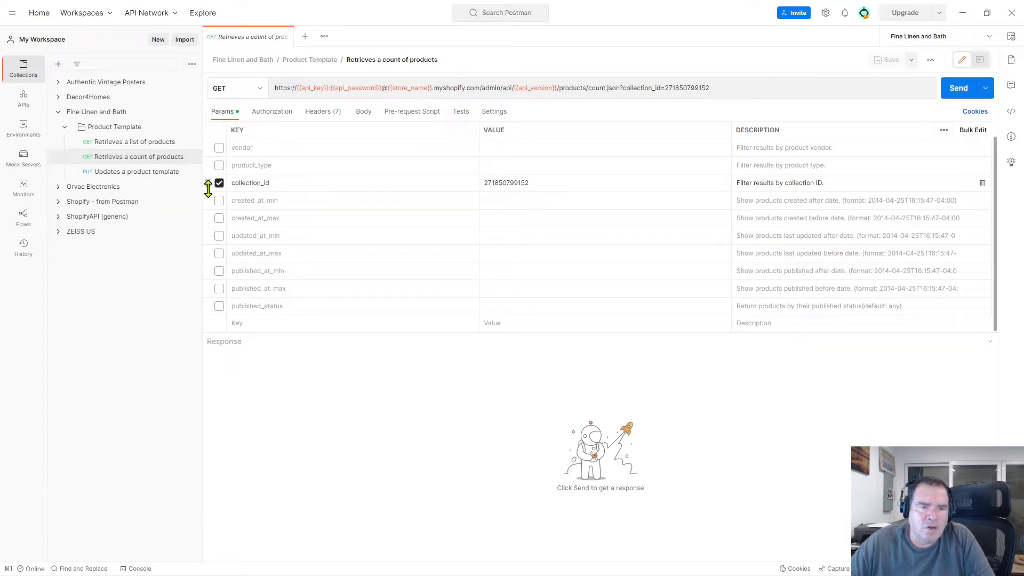
pyautogui.doubleClick(508, 182)
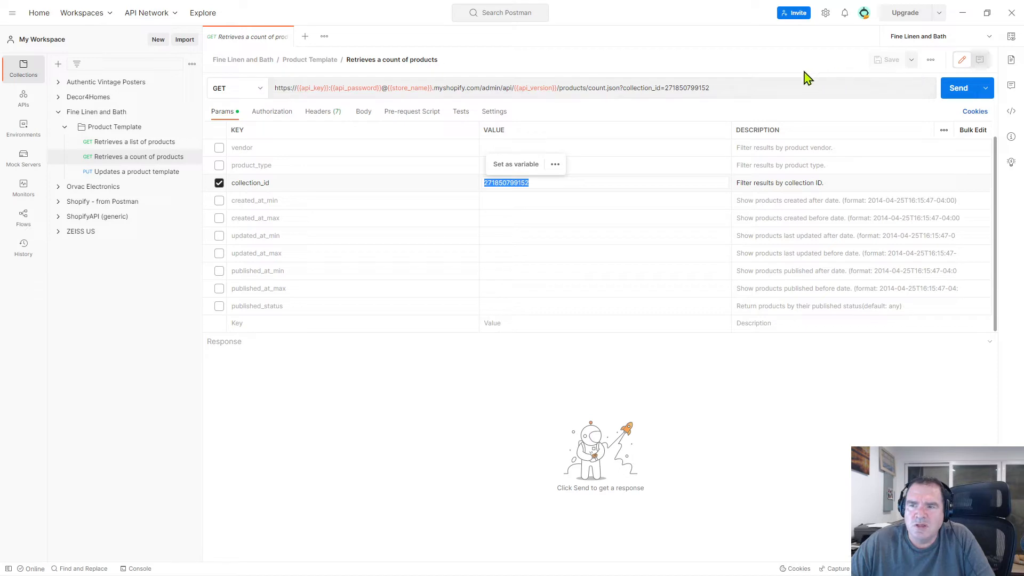
pyautogui.click(955, 88)
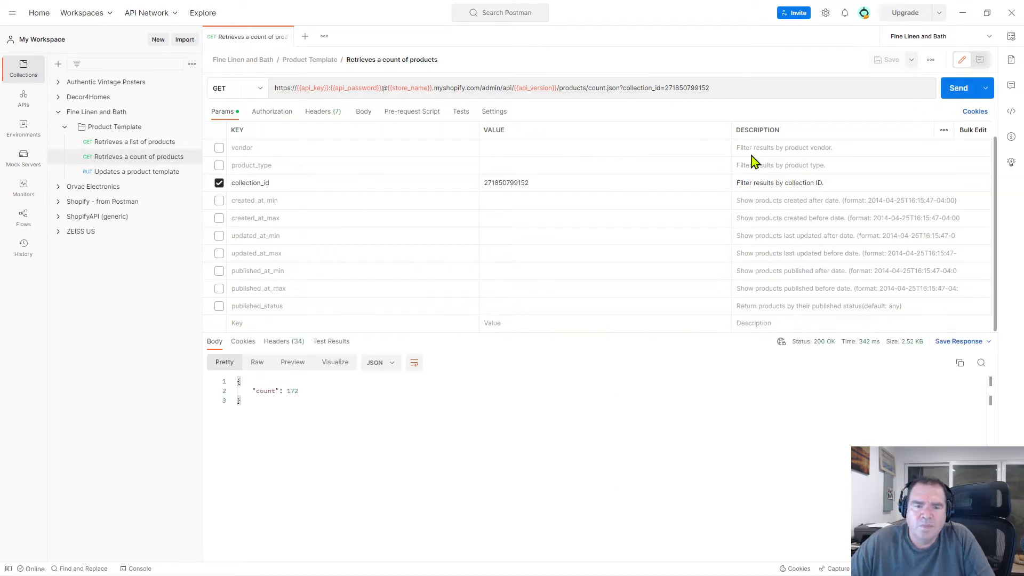
pyautogui.doubleClick(292, 392)
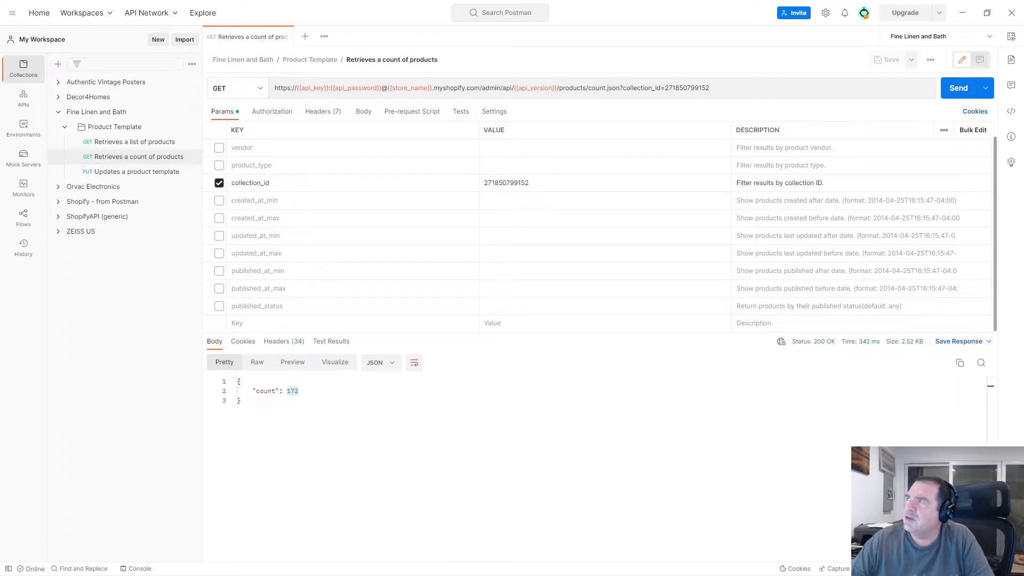
# Step: Switch to the FLandB.com Shopify admin, search the collections for "bedding" and open the Bedding collection
pyautogui.moveTo(1023, 354); pyautogui.dragTo(163, 7)
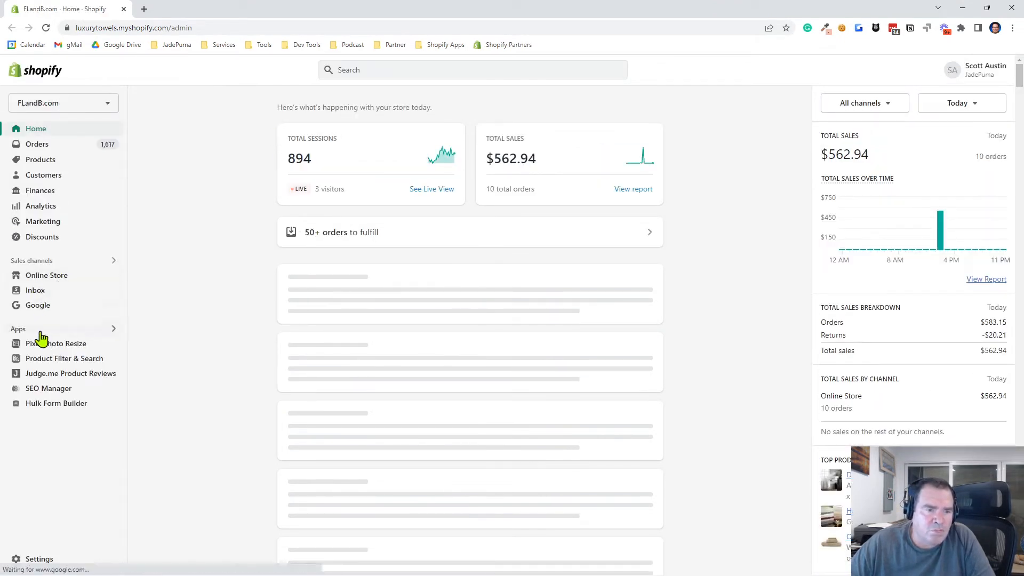
pyautogui.click(42, 162)
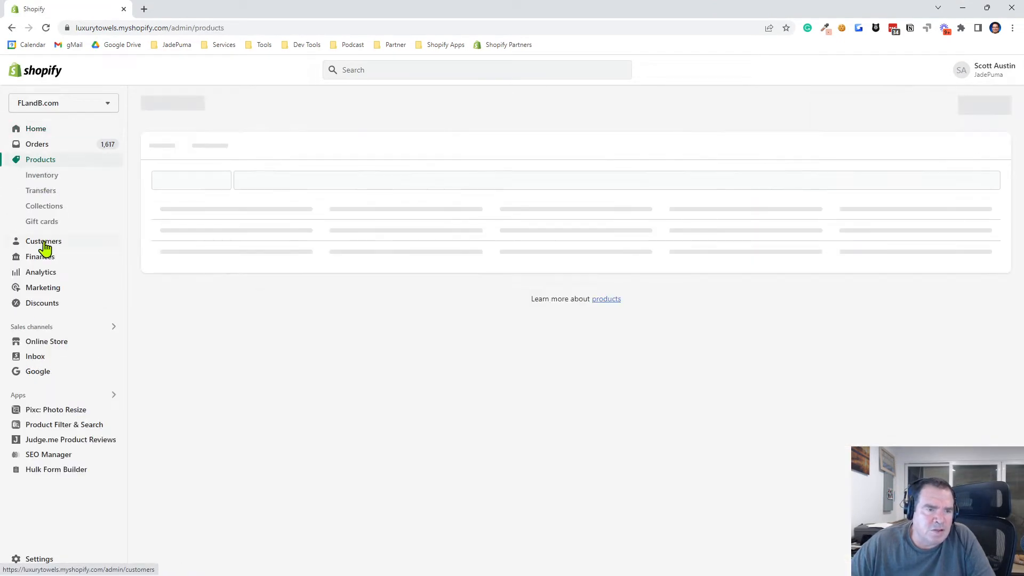
pyautogui.click(42, 208)
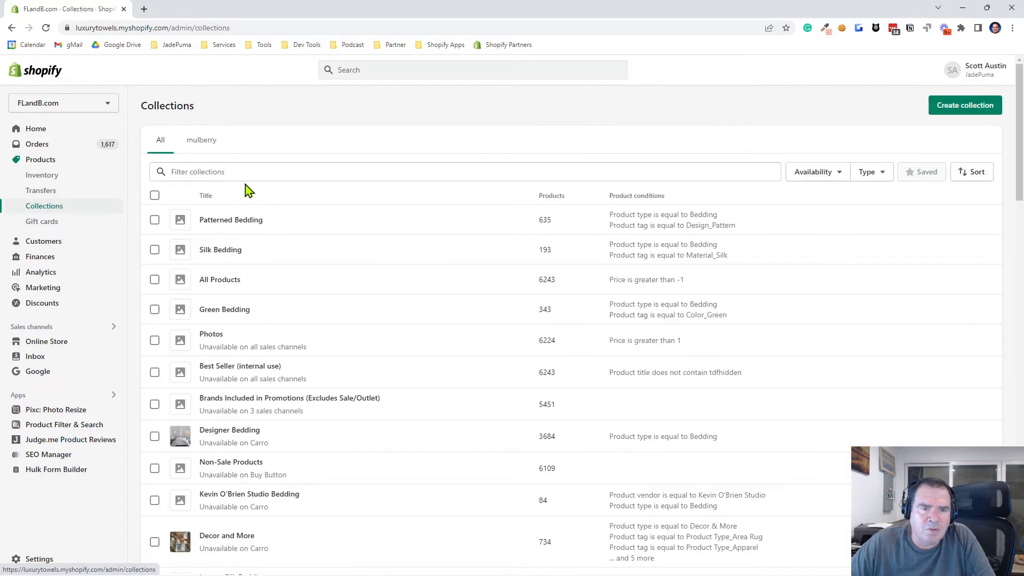
pyautogui.click(243, 172)
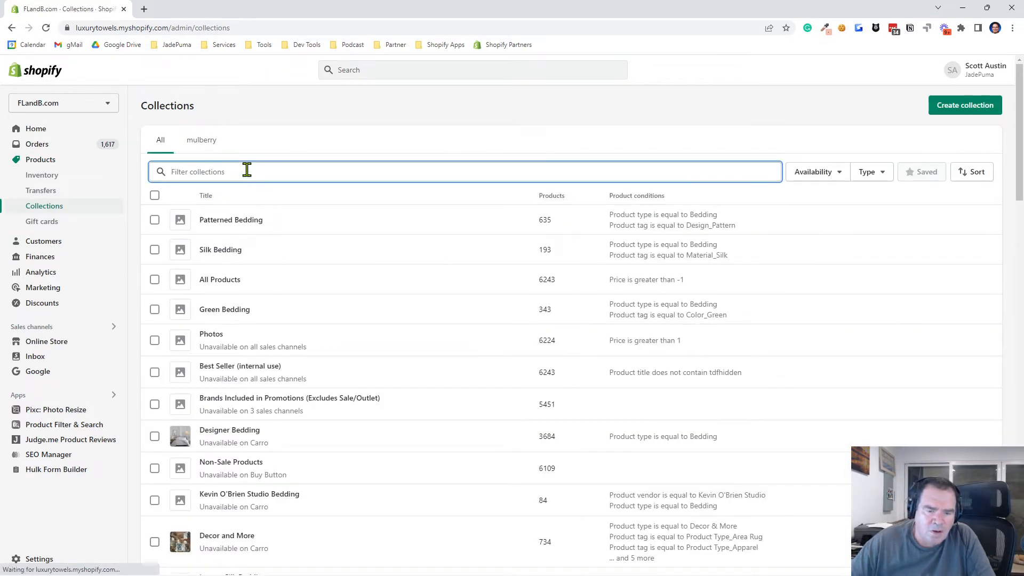
pyautogui.write('bedding')
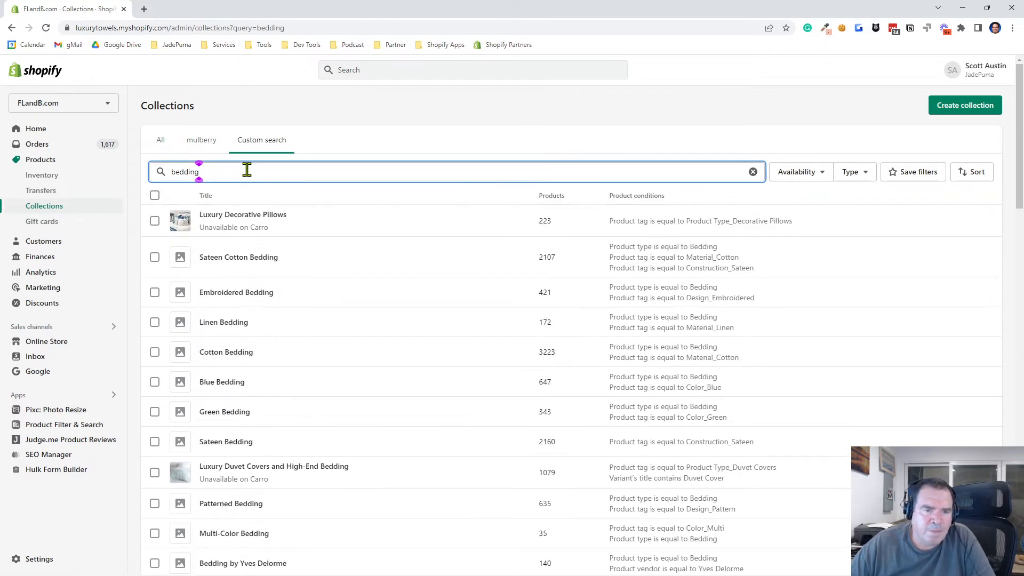
pyautogui.scroll(-5, 277, 361)
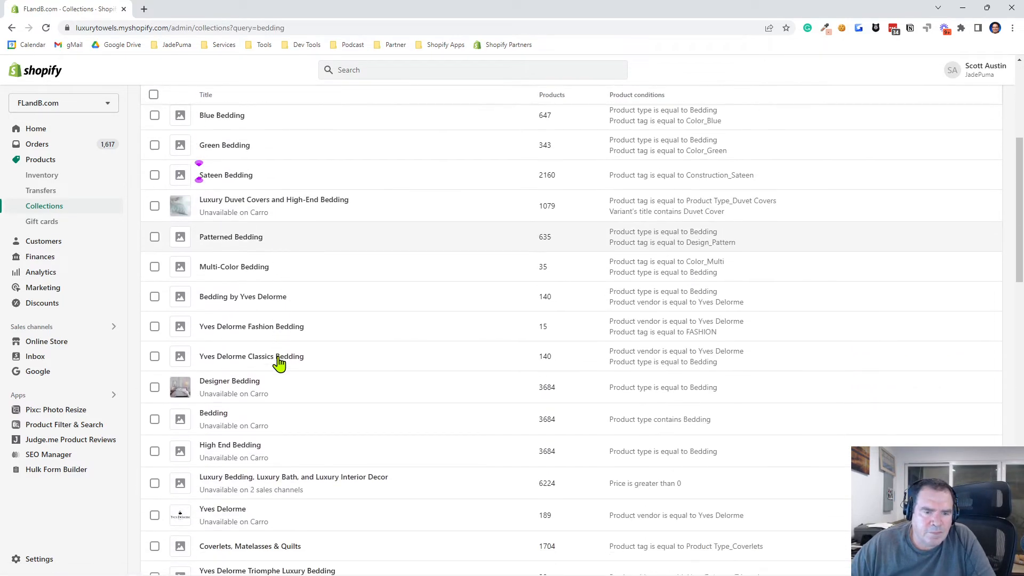
pyautogui.click(216, 417)
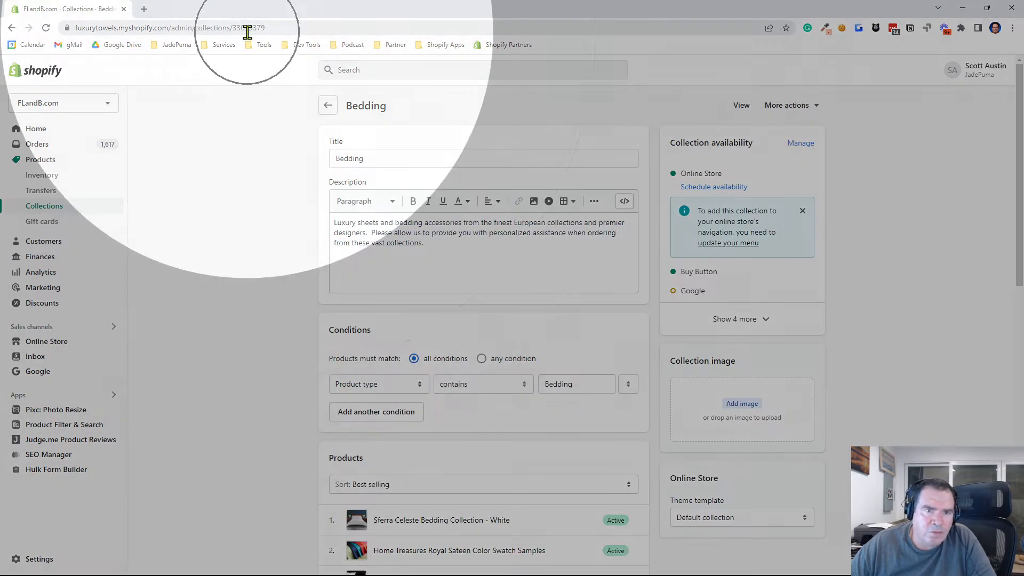
# Step: Copy the Bedding collection's ID, 33095379, from its page address
pyautogui.doubleClick(249, 31)
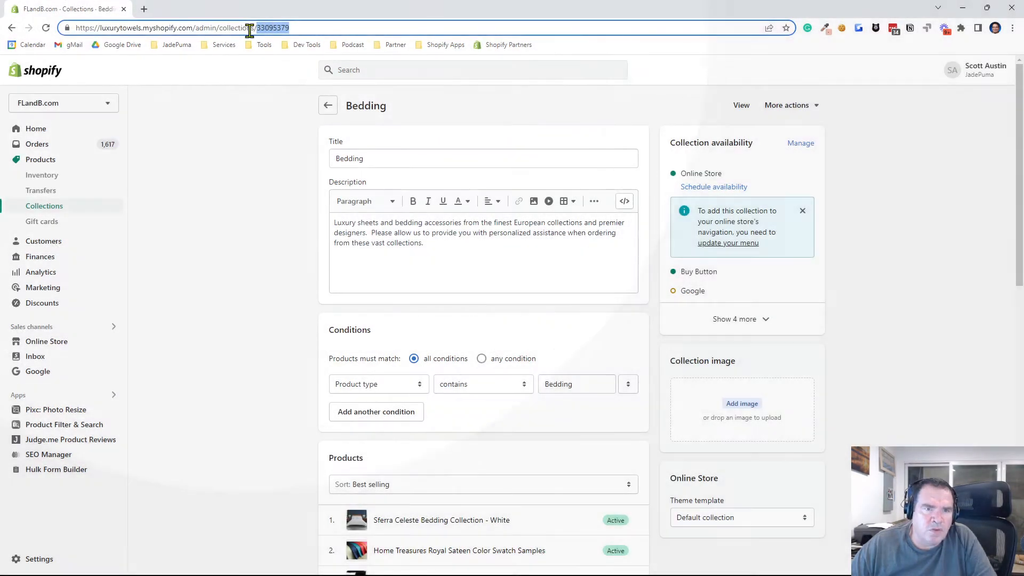
pyautogui.rightClick(273, 29)
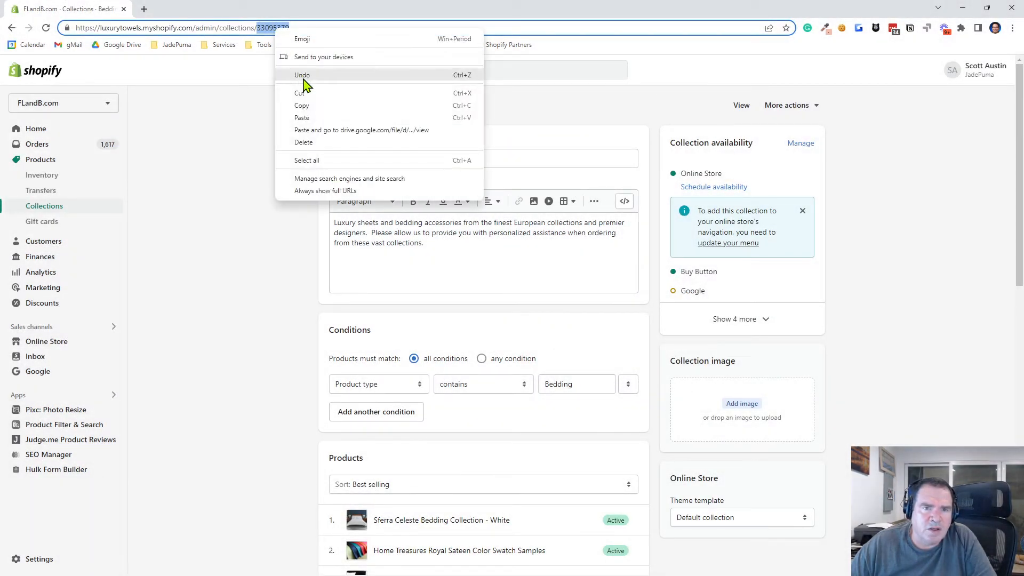
pyautogui.click(301, 101)
# Step: In Postman, set the count request's collection_id to 33095379, save the request and send it
pyautogui.moveTo(866, 13); pyautogui.dragTo(1023, 45)
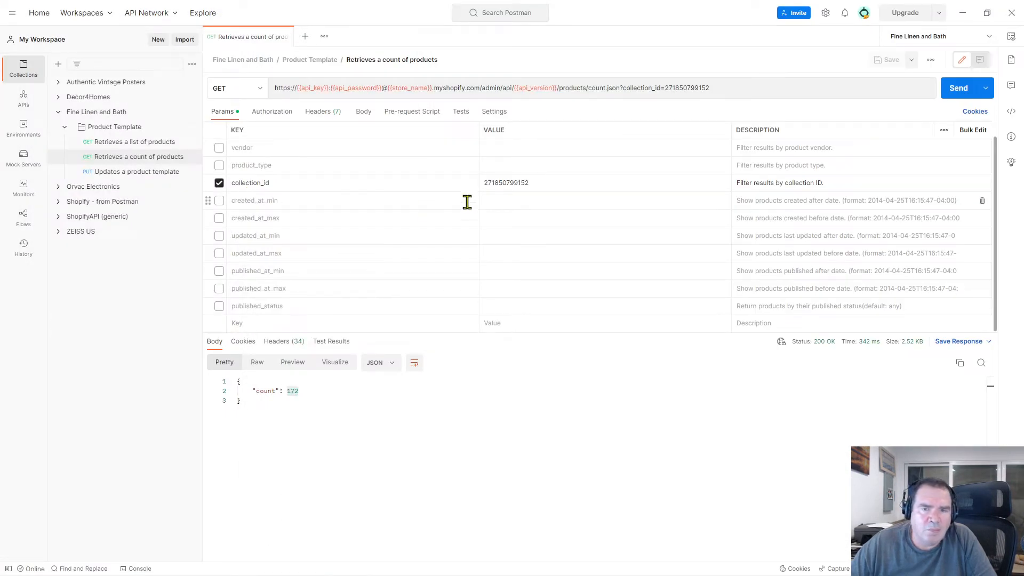
pyautogui.doubleClick(516, 182)
pyautogui.rightClick(517, 183)
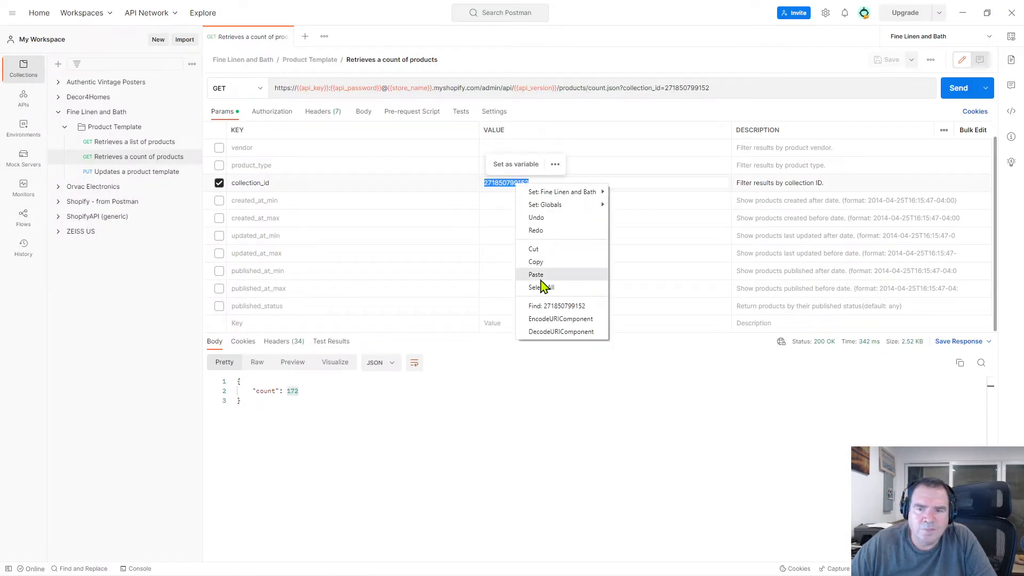
pyautogui.click(543, 277)
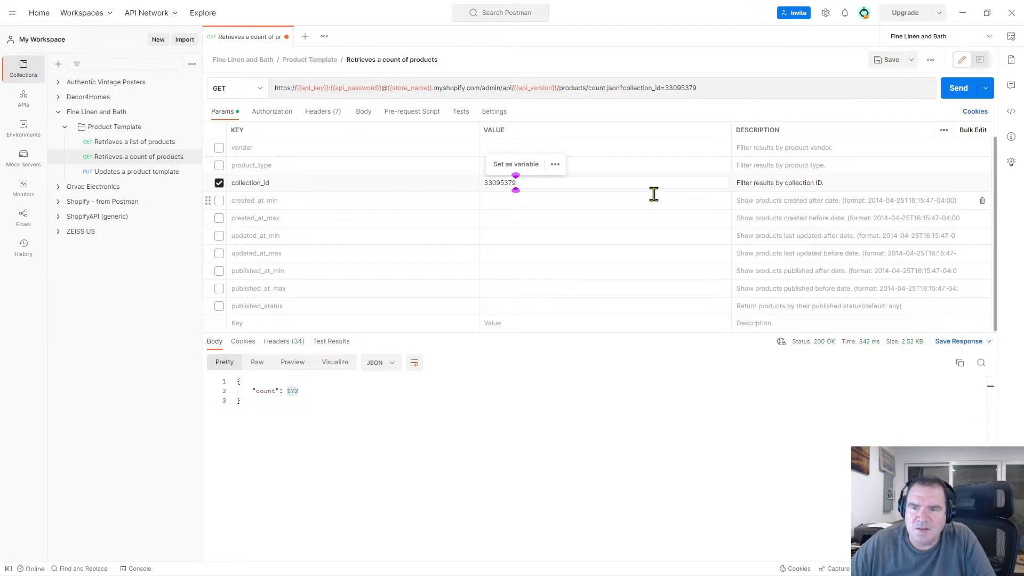
pyautogui.click(885, 60)
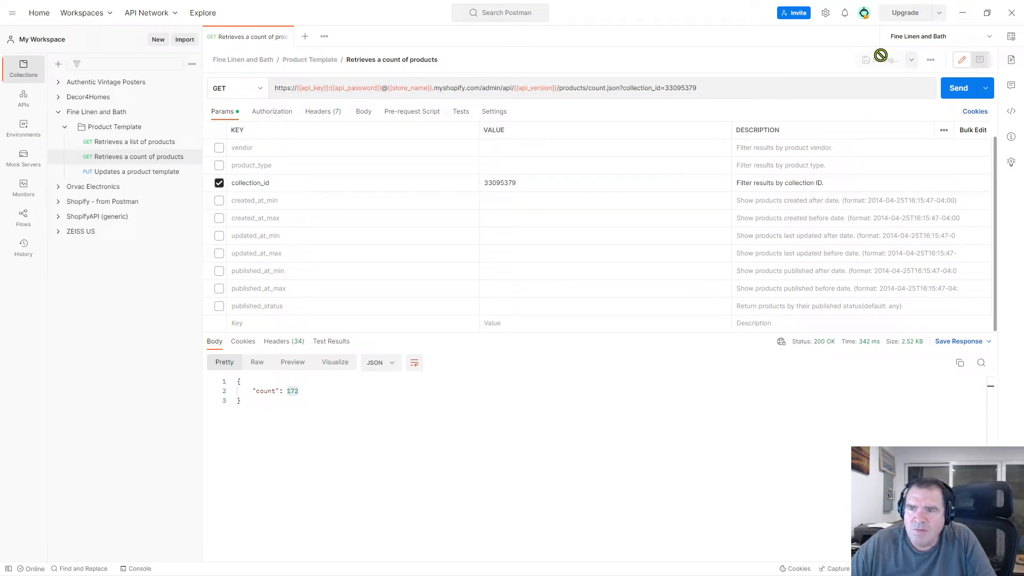
pyautogui.click(955, 90)
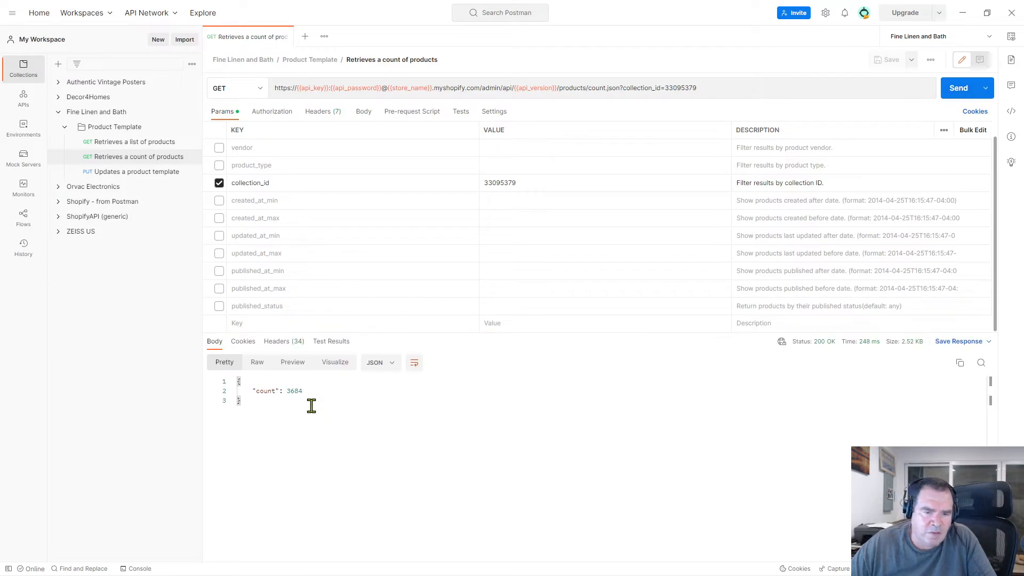
pyautogui.moveTo(303, 394); pyautogui.dragTo(281, 391)
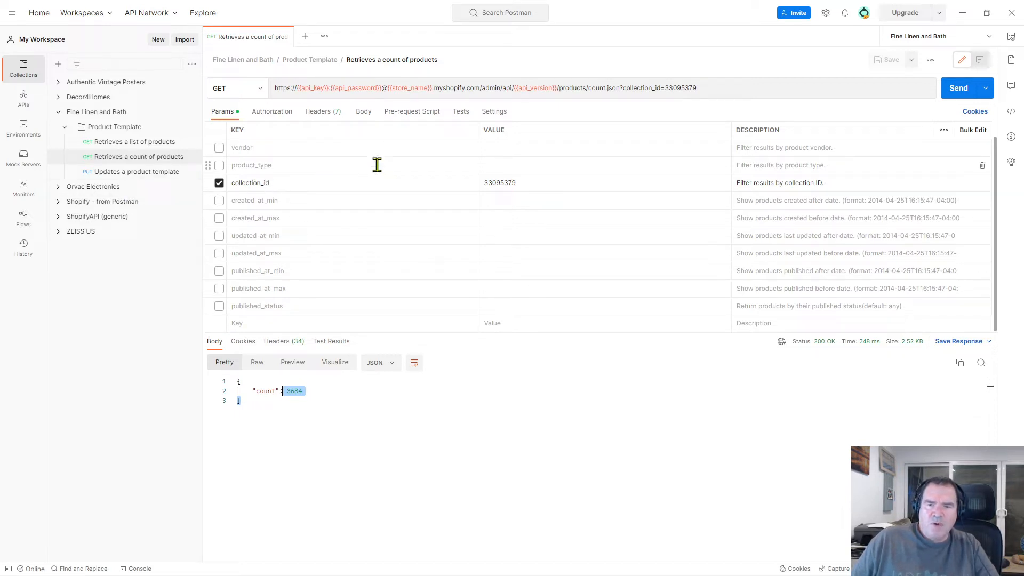
# Step: Open the "Retrieves a list of products" request in the Product Template folder and review its query parameters
pyautogui.click(106, 144)
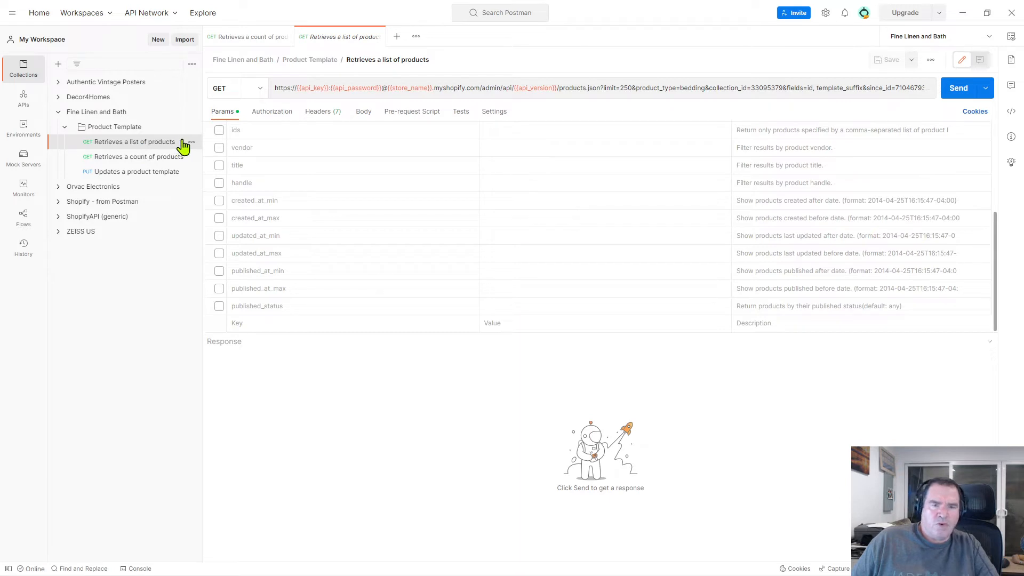
pyautogui.scroll(5, 294, 174)
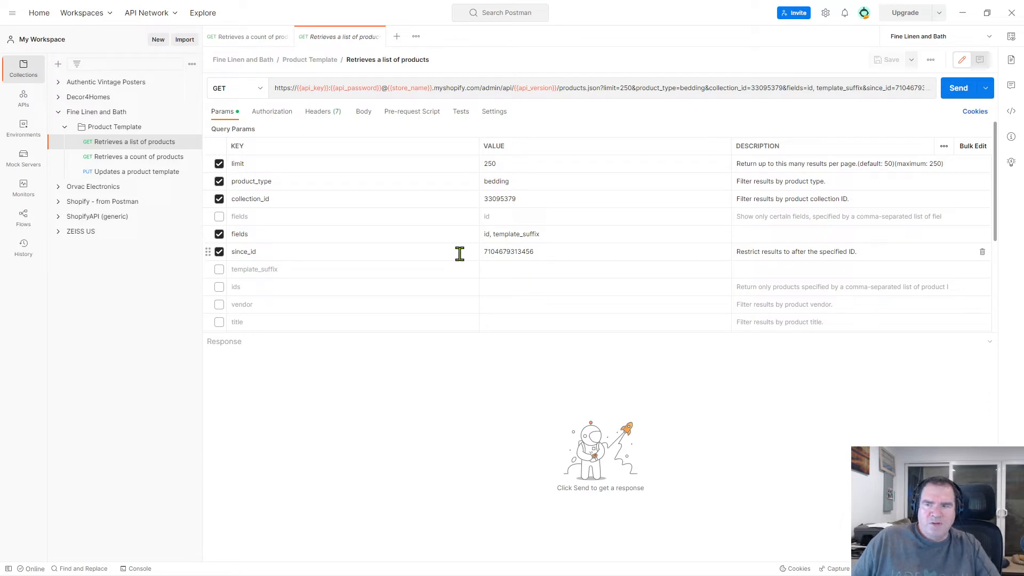
# Step: Exclude the product_type parameter from the product list request and move its row below since_id
pyautogui.click(786, 167)
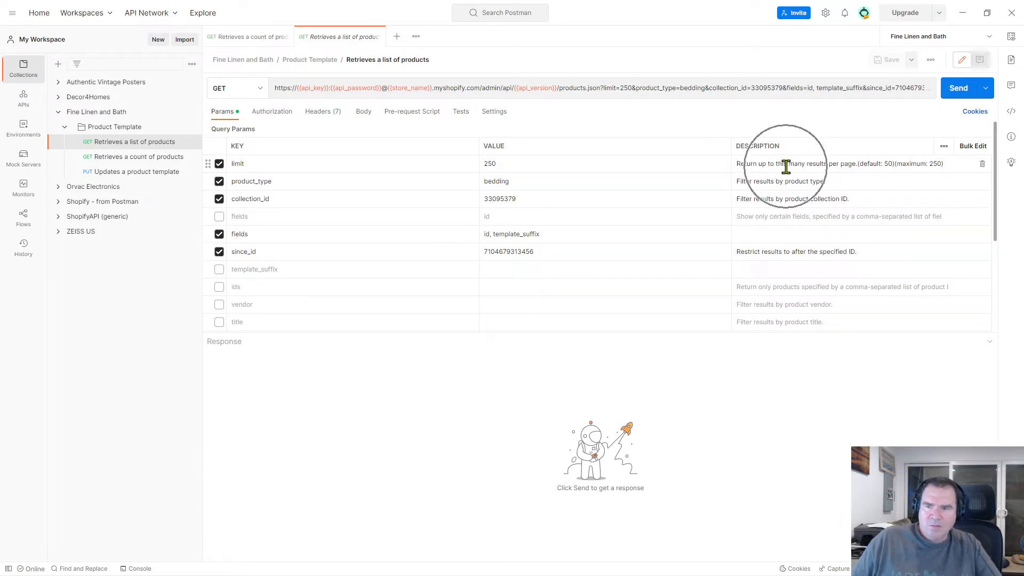
pyautogui.press('ctrl')
pyautogui.press('ctrl')
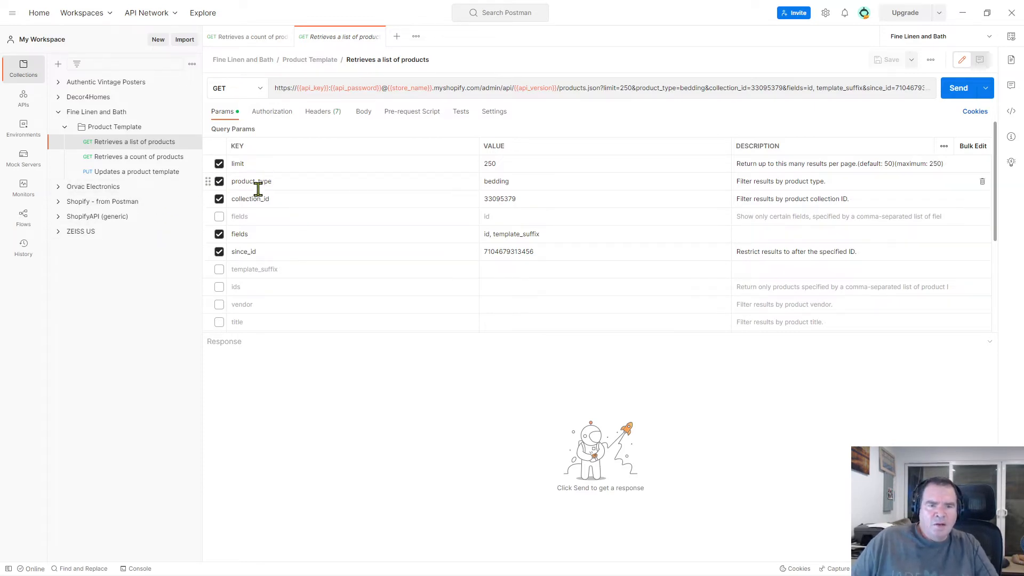
pyautogui.scroll(-1, 503, 204)
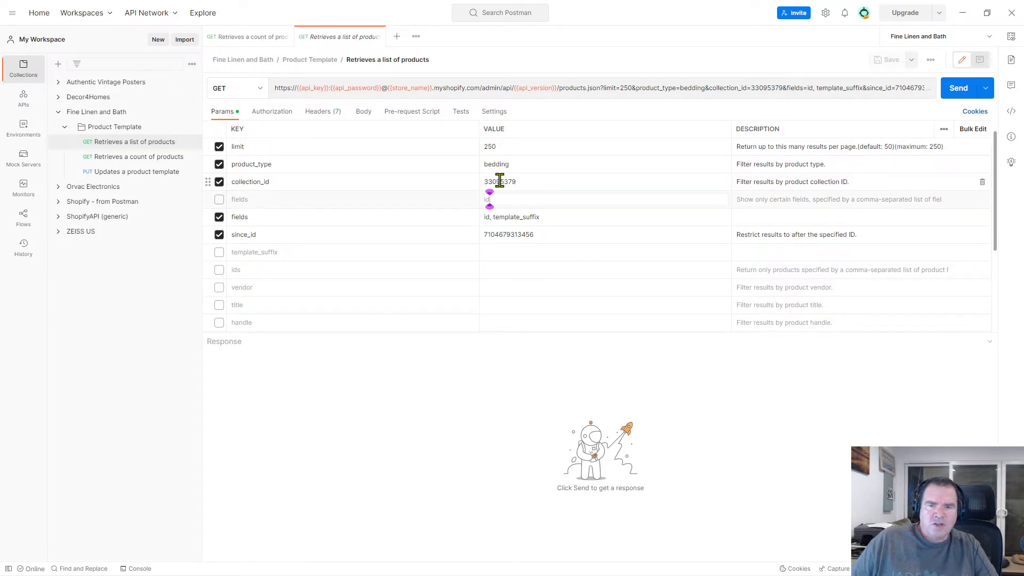
pyautogui.click(500, 181)
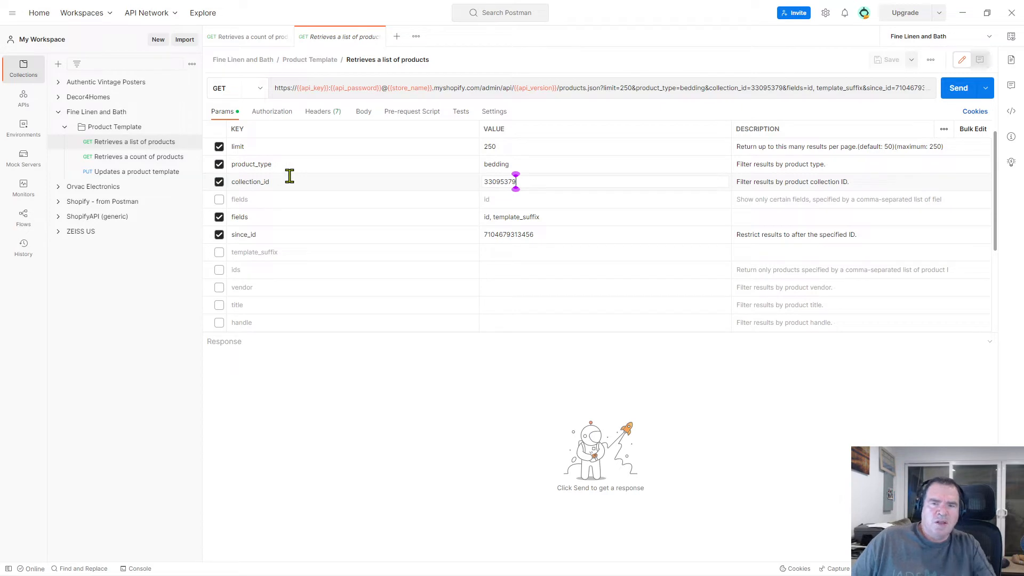
pyautogui.click(219, 164)
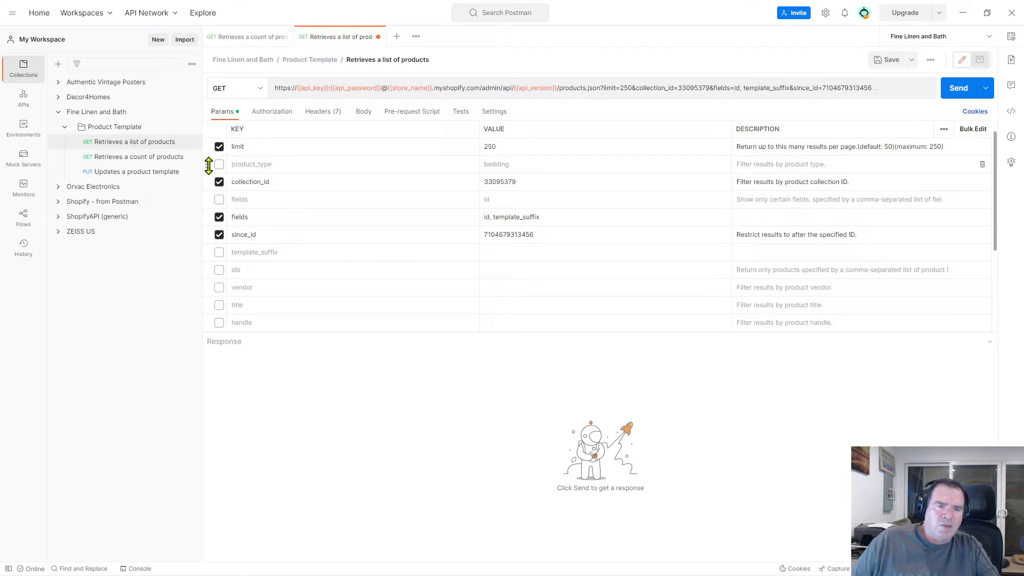
pyautogui.moveTo(208, 166); pyautogui.dragTo(215, 248)
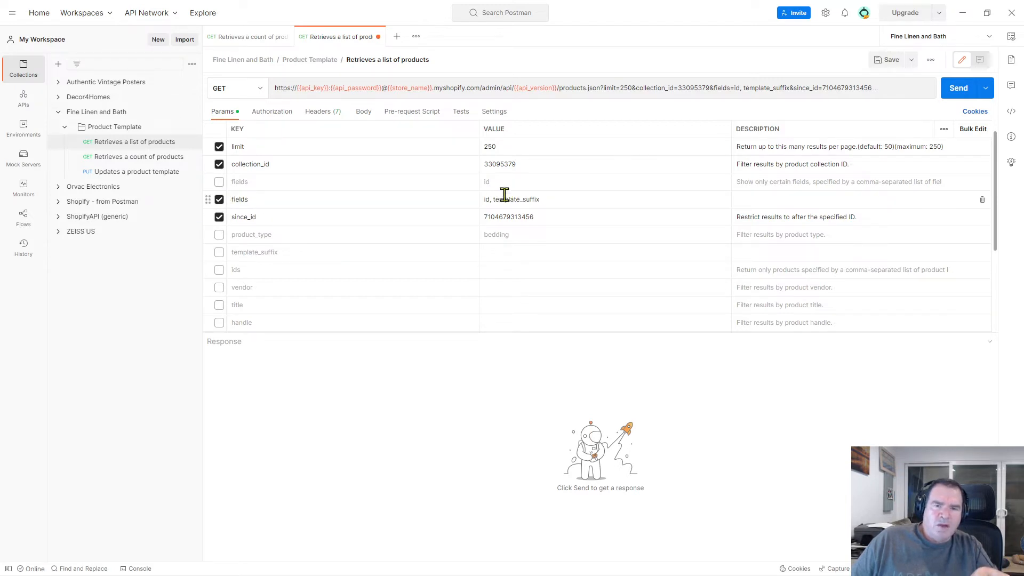
# Step: Send the product list request, then exclude the since_id parameter and send it again
pyautogui.click(958, 90)
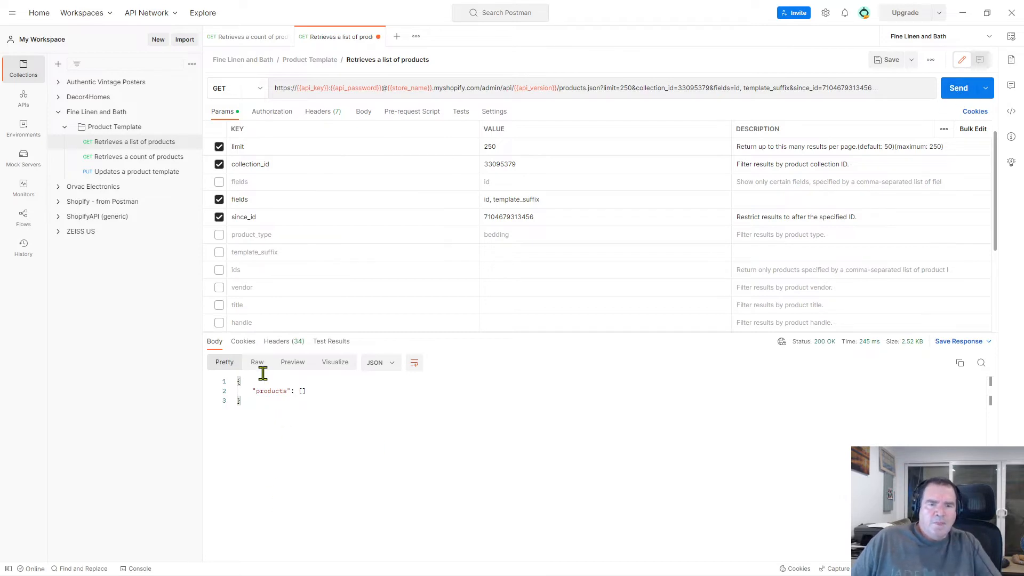
pyautogui.click(219, 216)
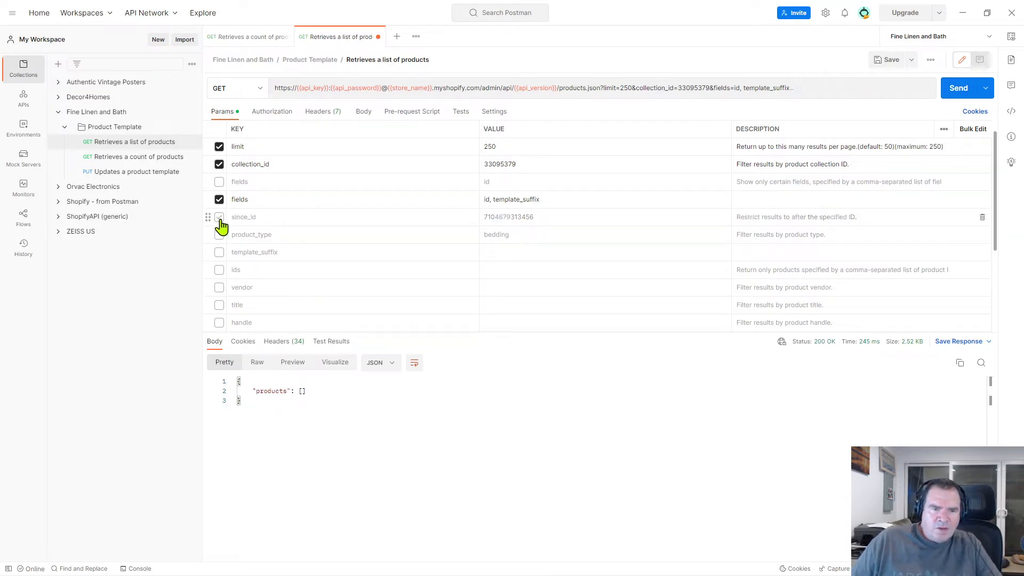
pyautogui.click(959, 90)
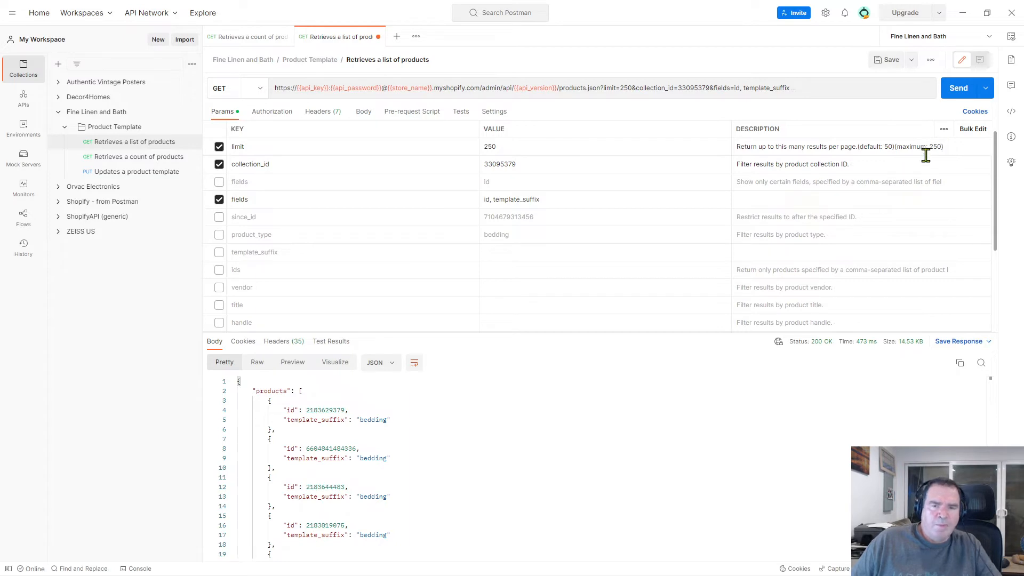
# Step: Try sending the product list request with the limit set to 300 and read the response
pyautogui.click(491, 146)
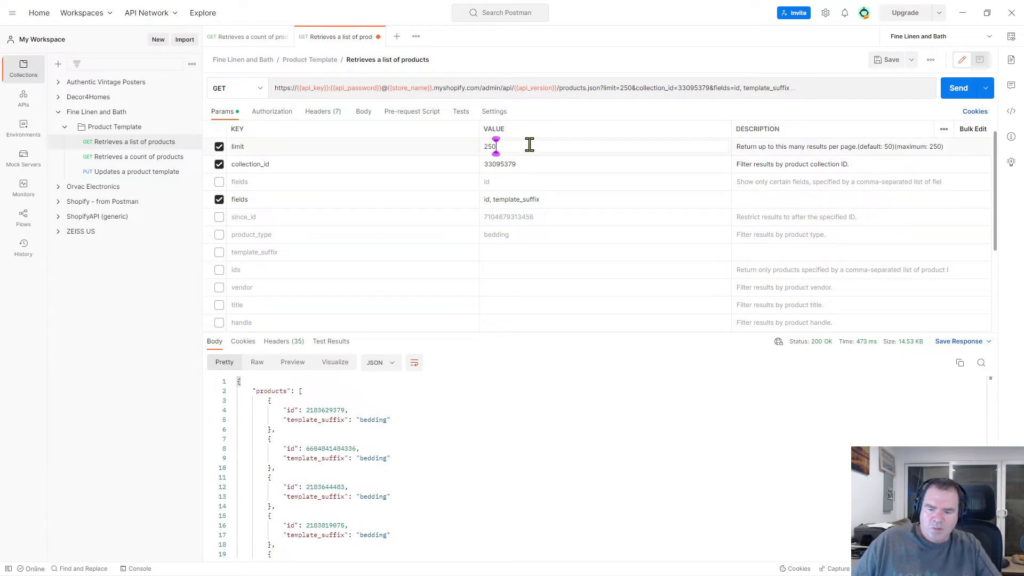
pyautogui.press('BackSpace')
pyautogui.press('BackSpace')
pyautogui.press('BackSpace')
pyautogui.write('300')
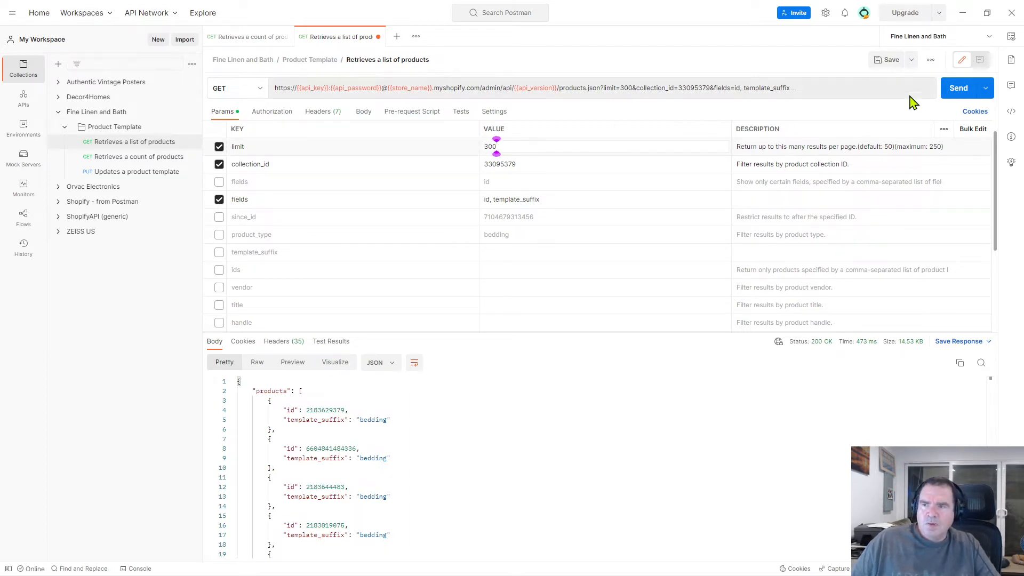
pyautogui.click(958, 90)
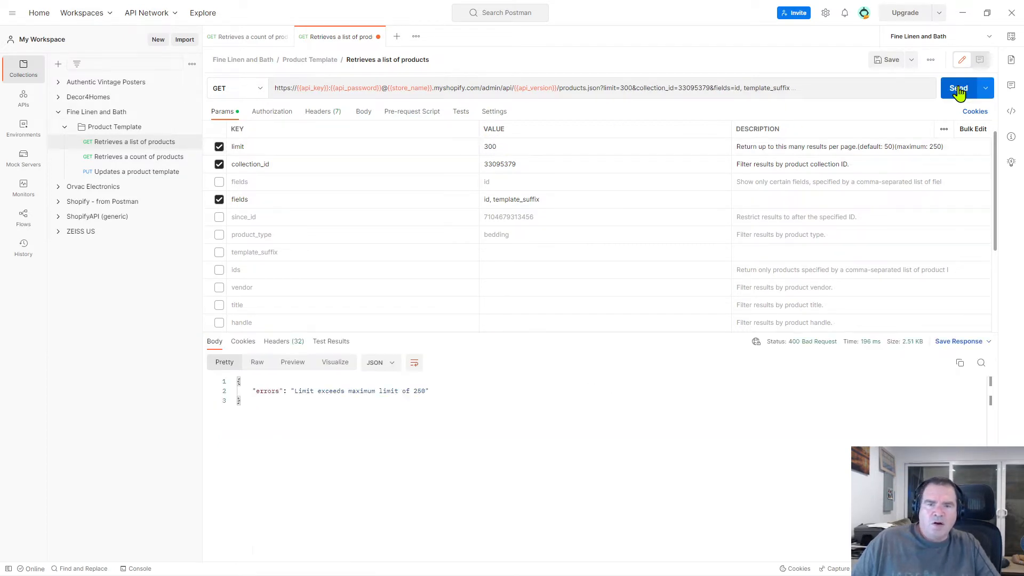
pyautogui.moveTo(314, 395); pyautogui.dragTo(405, 395)
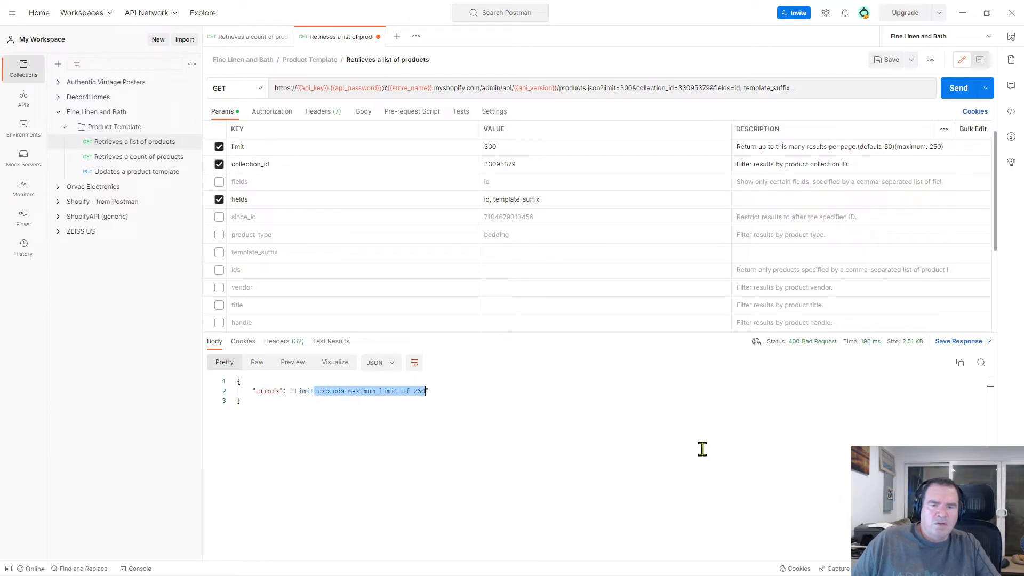
# Step: Set the limit to 250, resend the request and check the template_suffix values in the response
pyautogui.doubleClick(491, 146)
pyautogui.write('3')
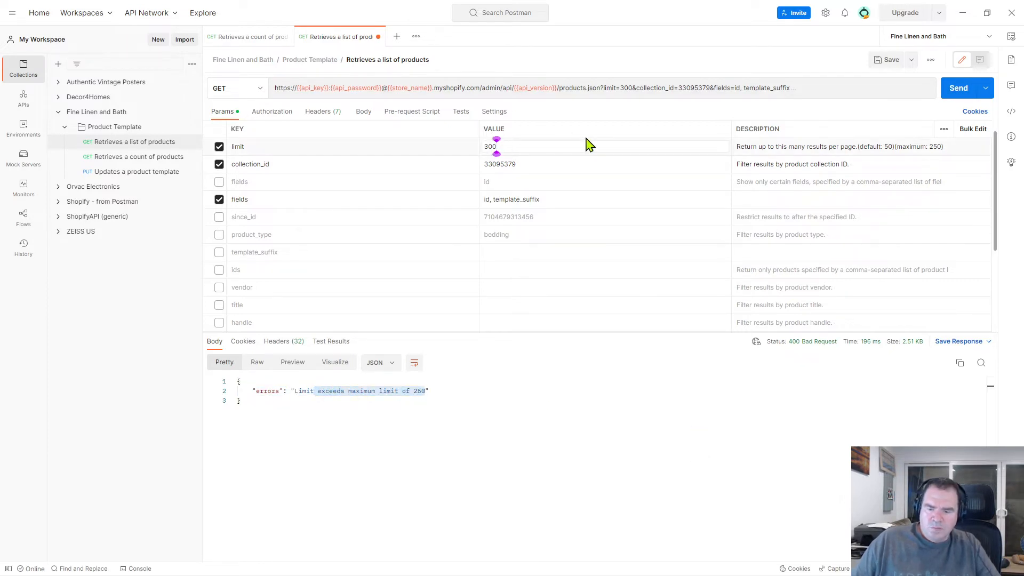
pyautogui.write('50')
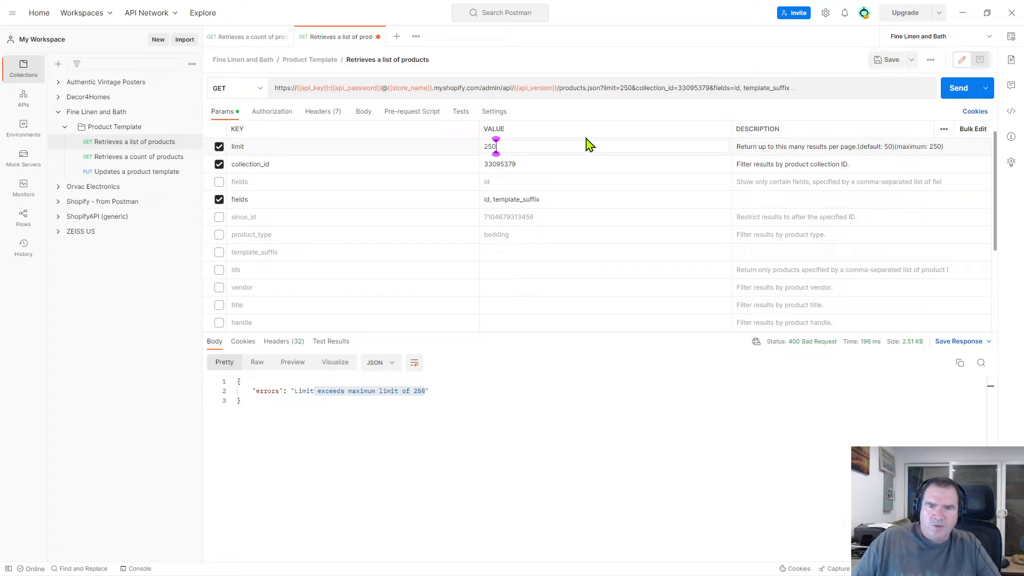
pyautogui.click(956, 91)
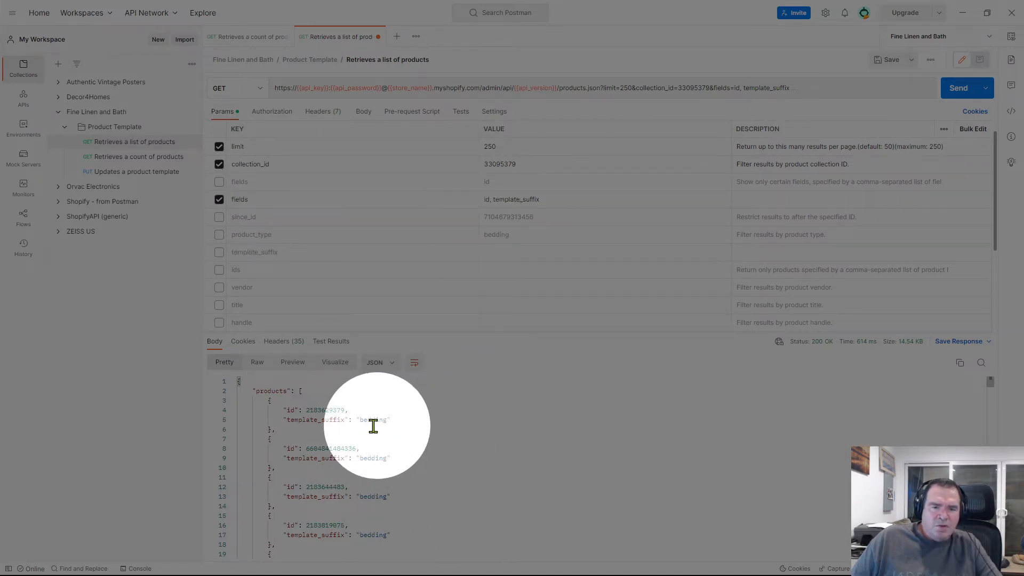
pyautogui.click(306, 420)
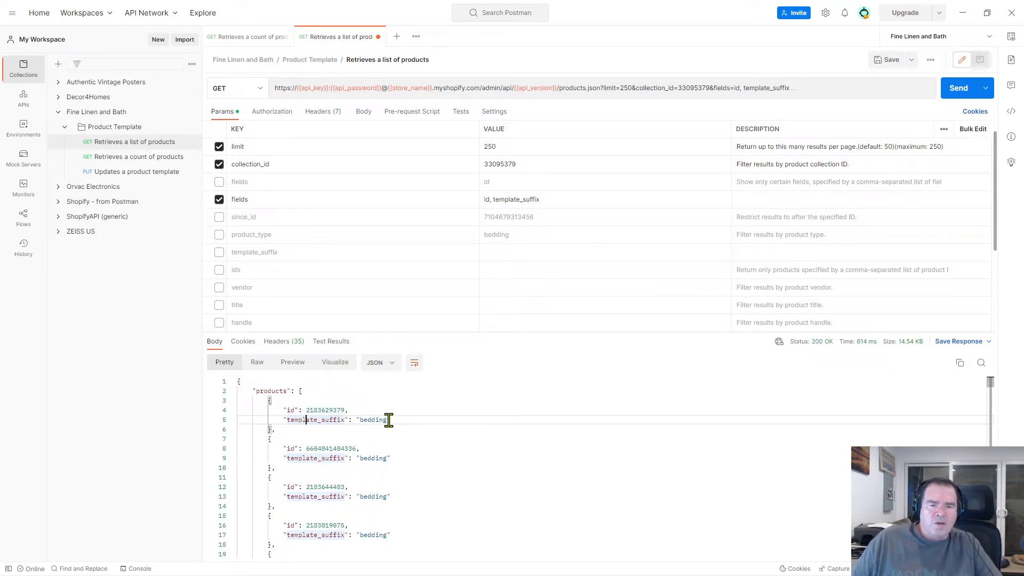
# Step: Enable the fields parameter with only id instead of the one with id, template_suffix, and send the request
pyautogui.click(219, 182)
pyautogui.click(219, 200)
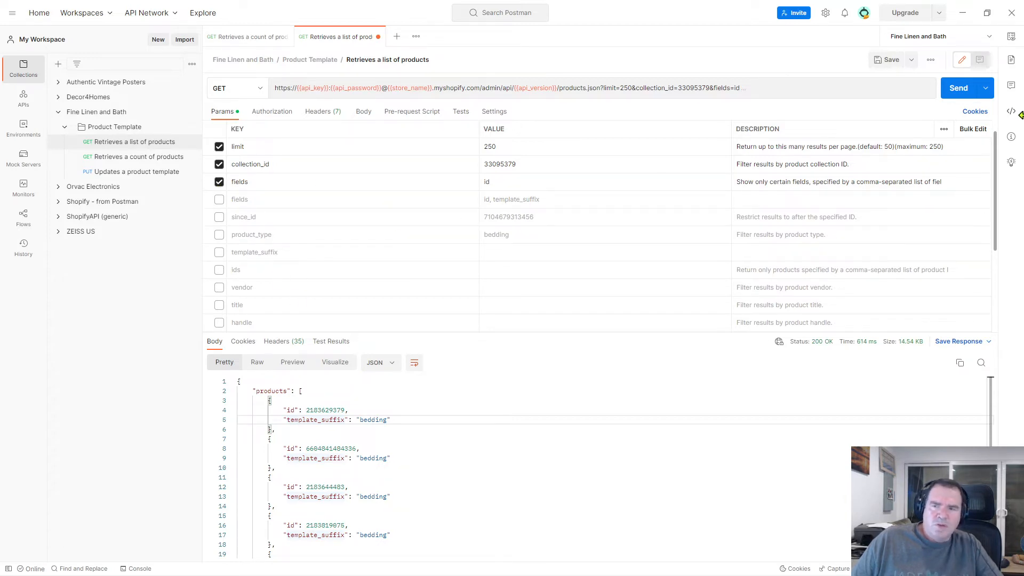
pyautogui.click(958, 89)
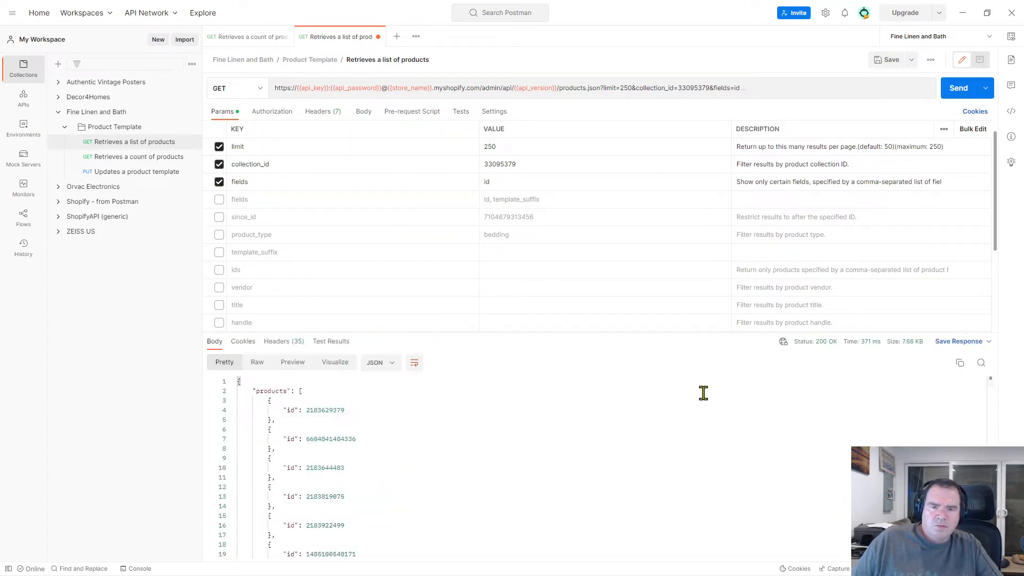
pyautogui.doubleClick(313, 410)
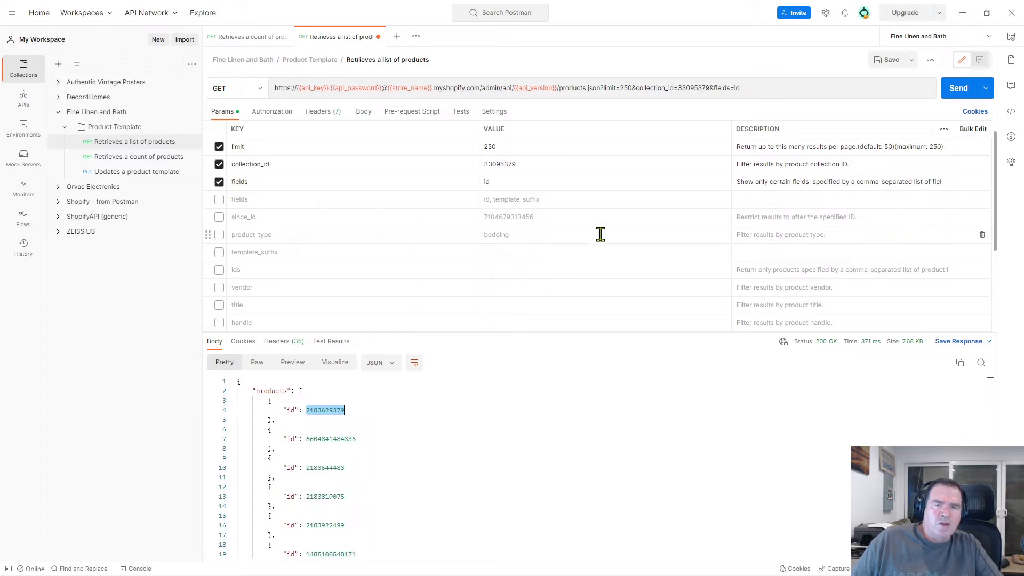
pyautogui.click(546, 198)
pyautogui.moveTo(493, 200); pyautogui.dragTo(488, 202)
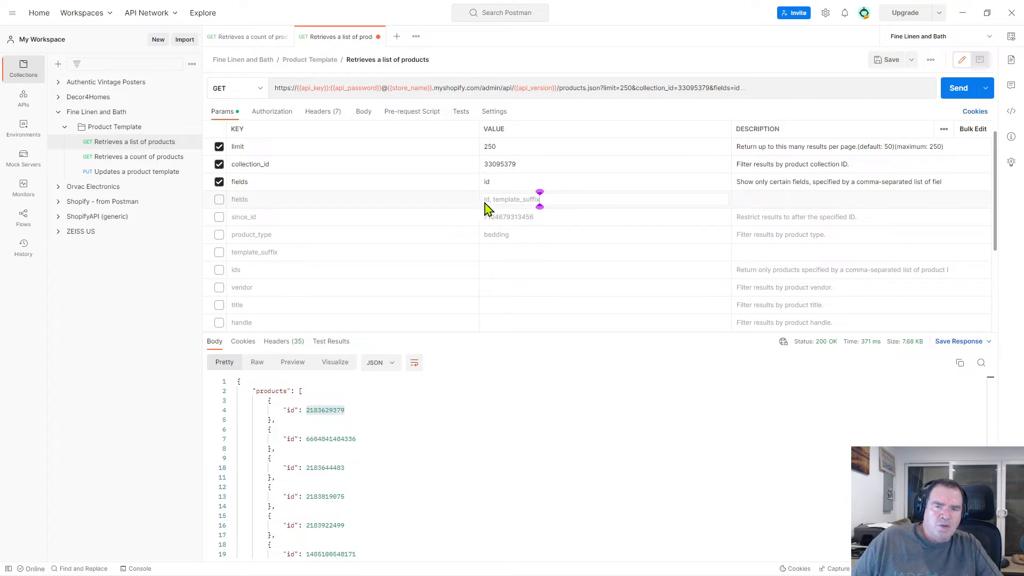
pyautogui.click(498, 182)
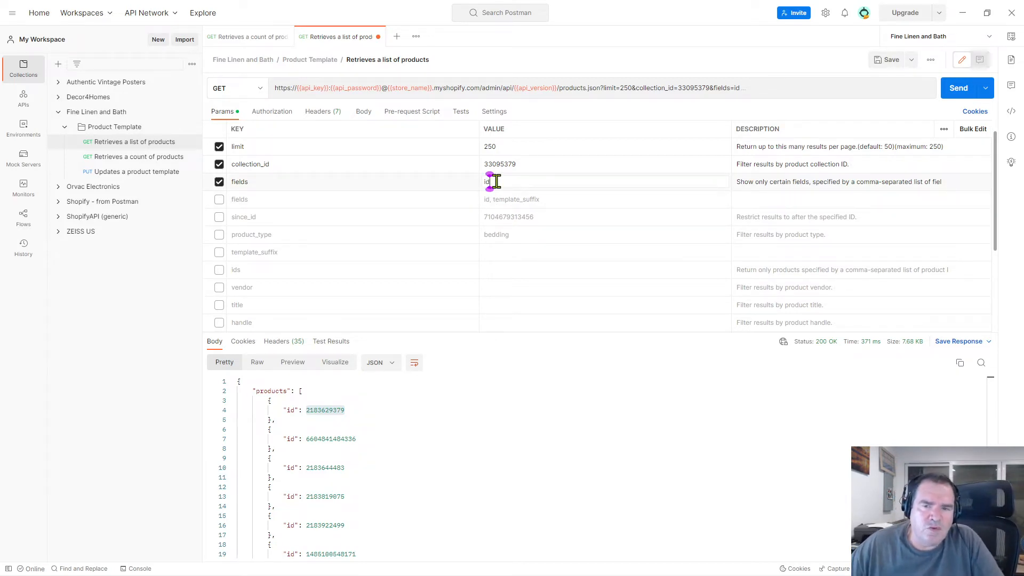
pyautogui.moveTo(495, 181); pyautogui.dragTo(469, 180)
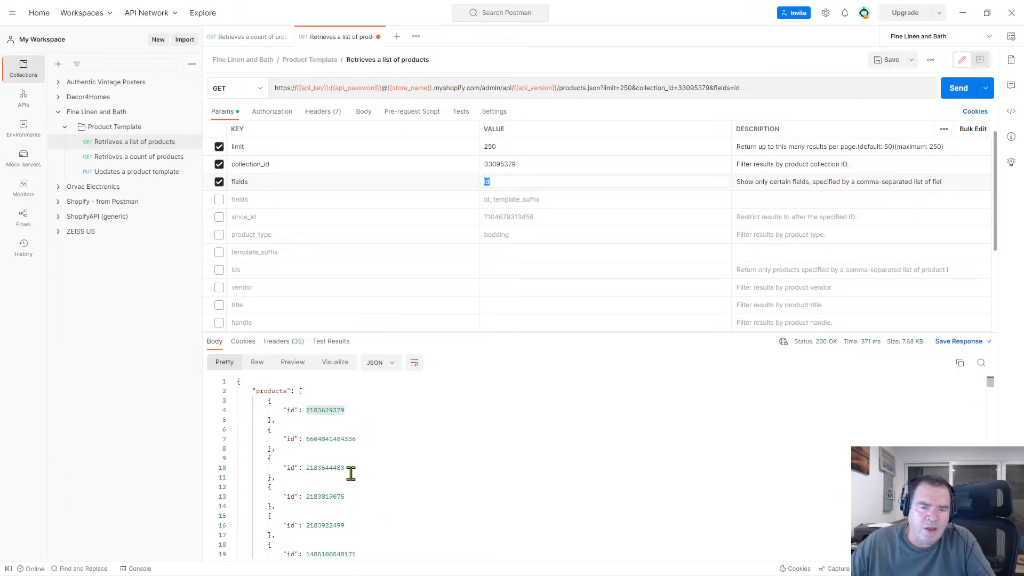
# Step: Copy the entire JSON response containing the product IDs
pyautogui.click(357, 448)
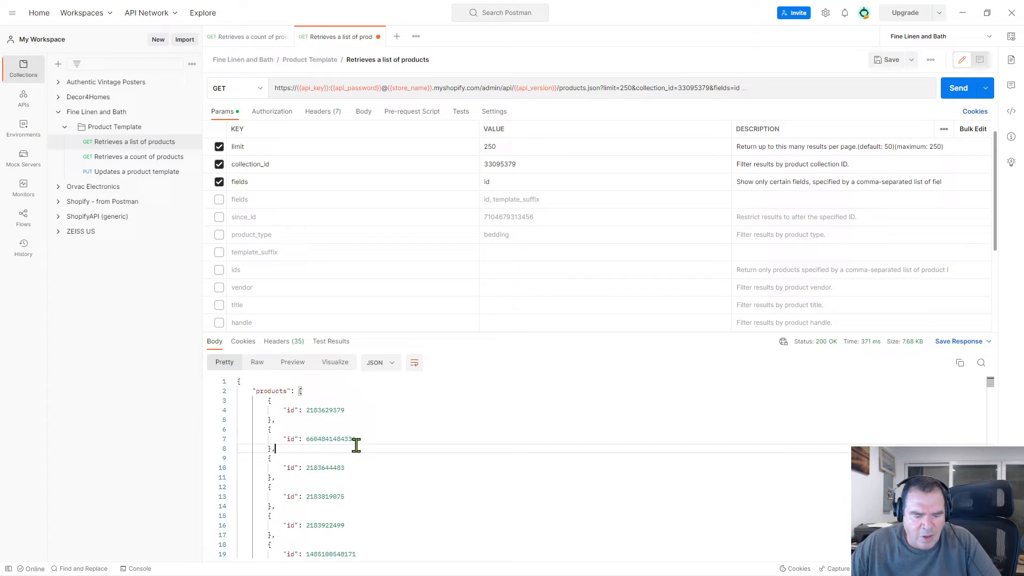
pyautogui.hotkey('ctrl', 'a')
pyautogui.rightClick(300, 414)
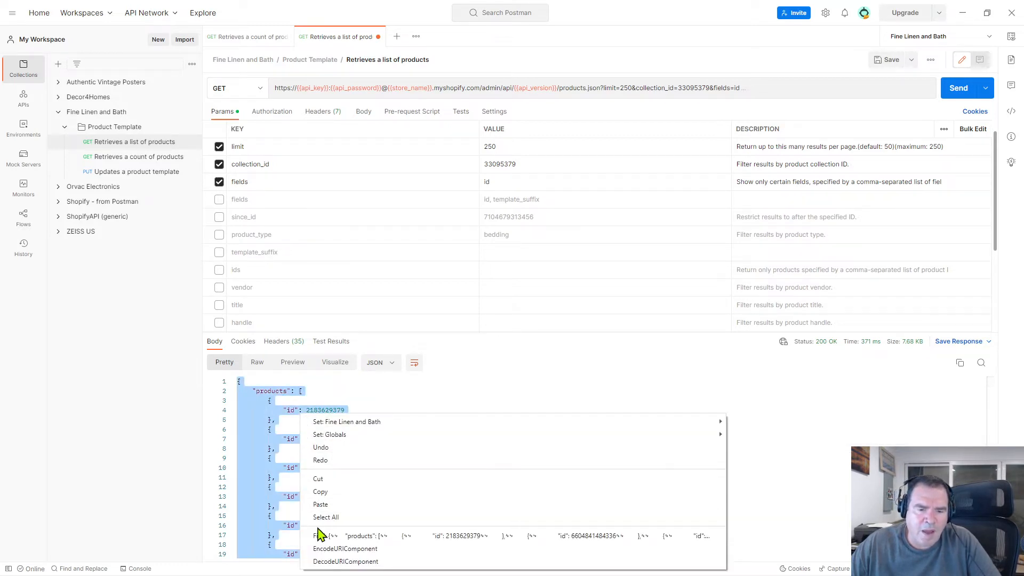
pyautogui.click(320, 491)
# Step: Switch to Excel and open the Product-IDs.csv file
pyautogui.moveTo(104, 569)
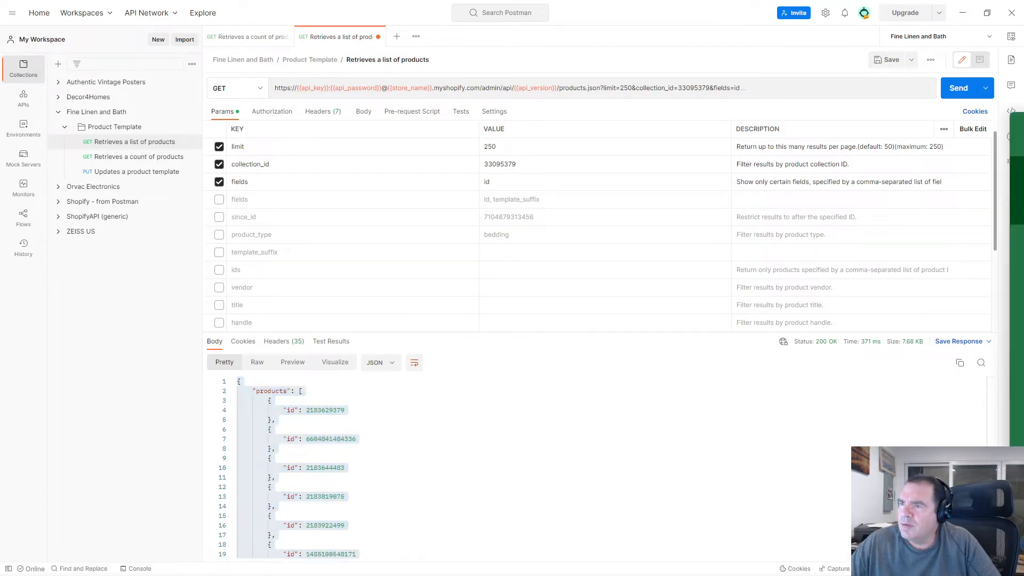
pyautogui.moveTo(1023, 112); pyautogui.dragTo(602, 1)
pyautogui.click(131, 252)
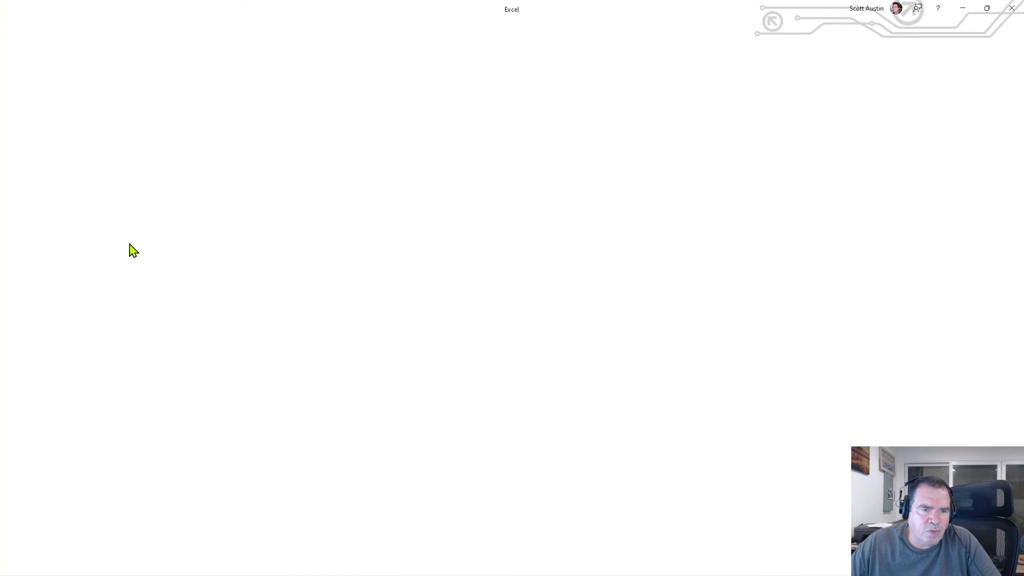
pyautogui.moveTo(157, 569)
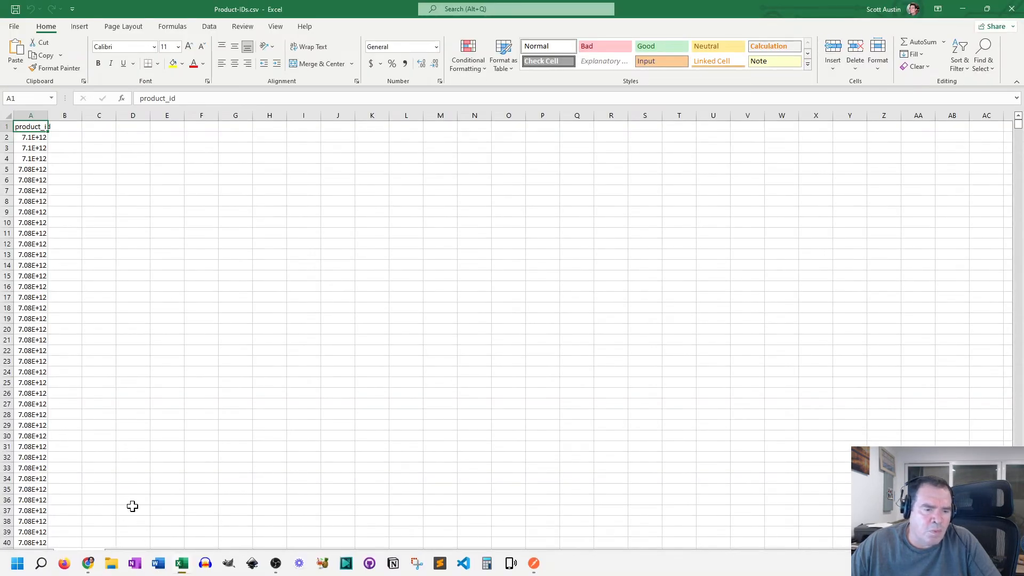
# Step: Paste the copied response into Sheet1 starting at cell A2, matching the destination formatting
pyautogui.click(128, 557)
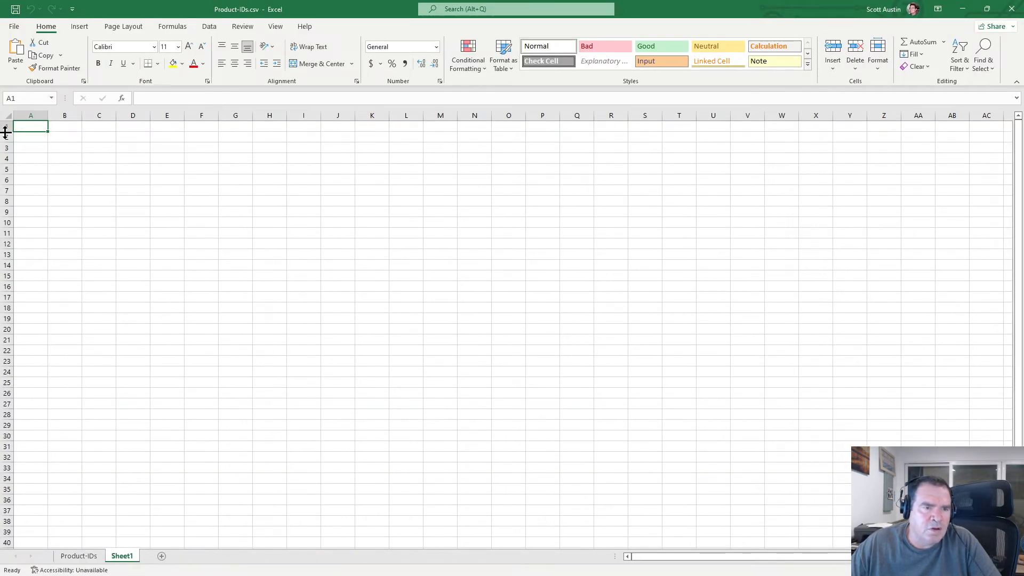
pyautogui.rightClick(36, 135)
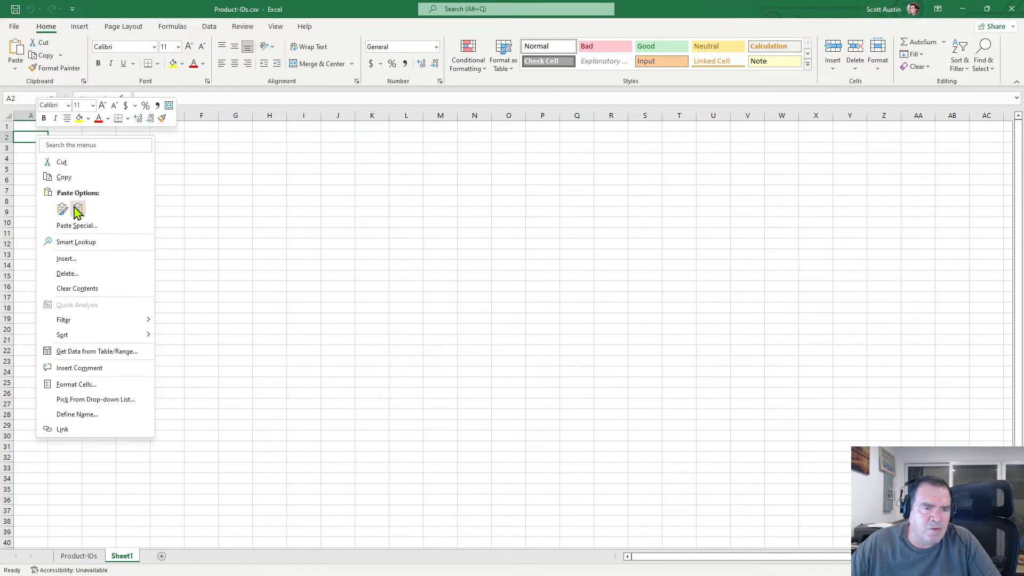
pyautogui.click(77, 210)
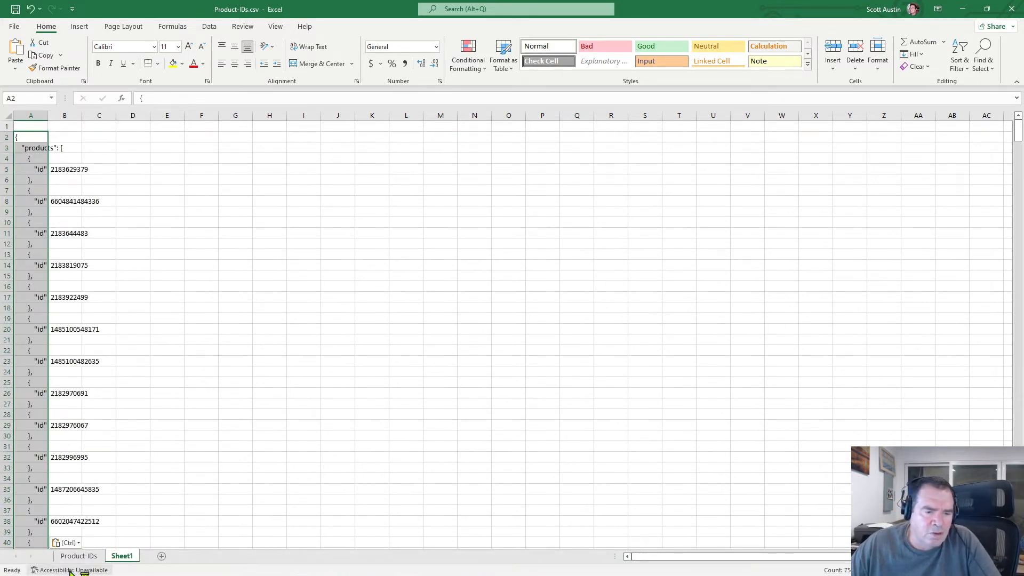
# Step: Copy the product_id header from cell A1 of the Product-IDs sheet into cell A1 of Sheet1, pasting values only
pyautogui.click(77, 556)
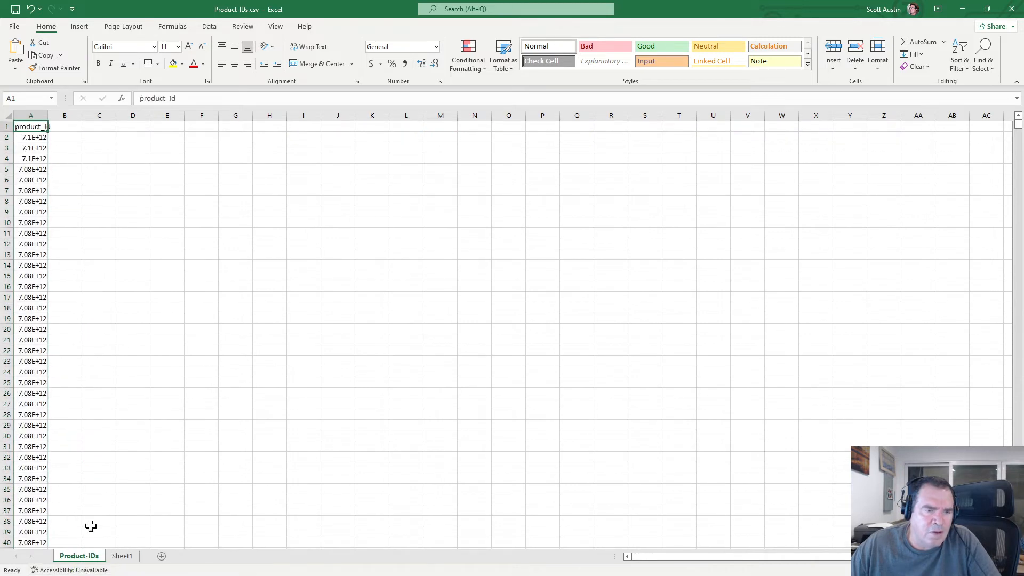
pyautogui.rightClick(32, 130)
pyautogui.click(59, 171)
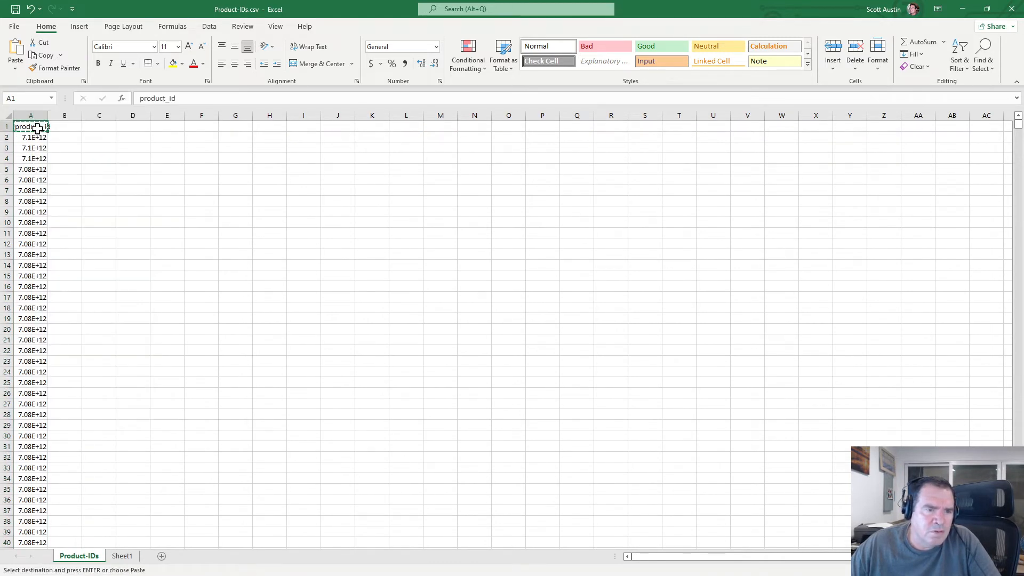
pyautogui.click(121, 556)
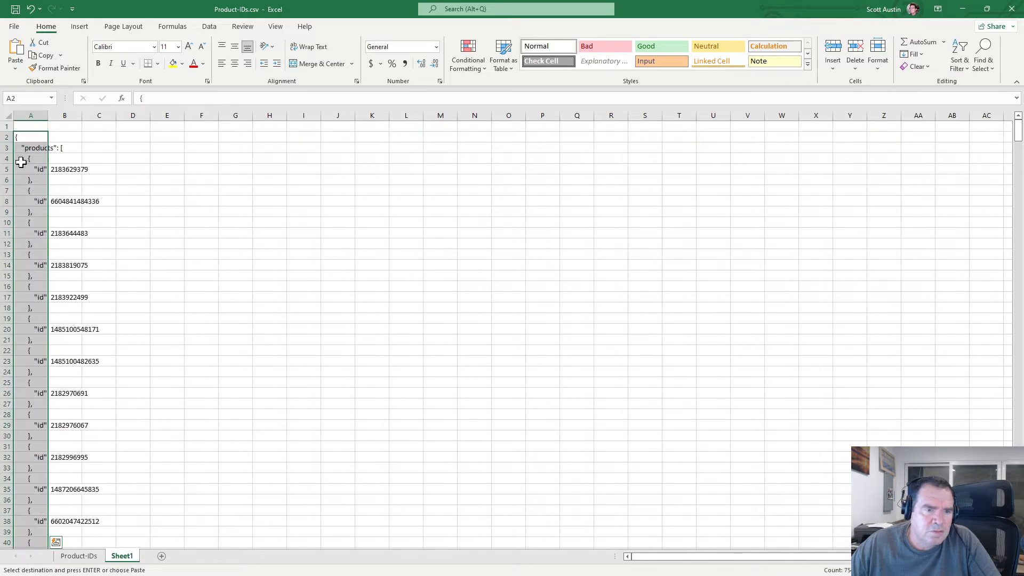
pyautogui.click(25, 127)
pyautogui.rightClick(26, 127)
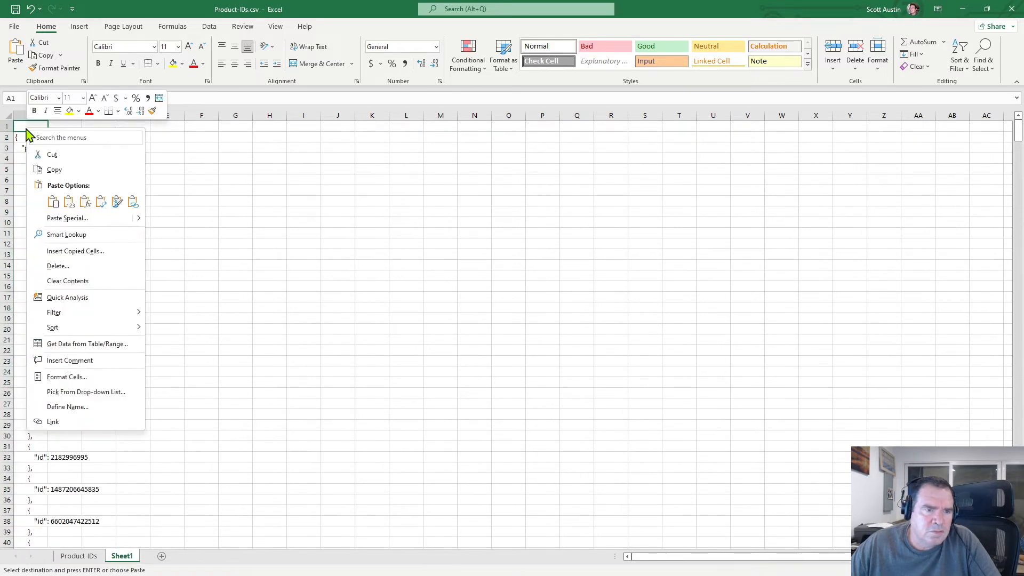
pyautogui.click(68, 205)
pyautogui.click(162, 158)
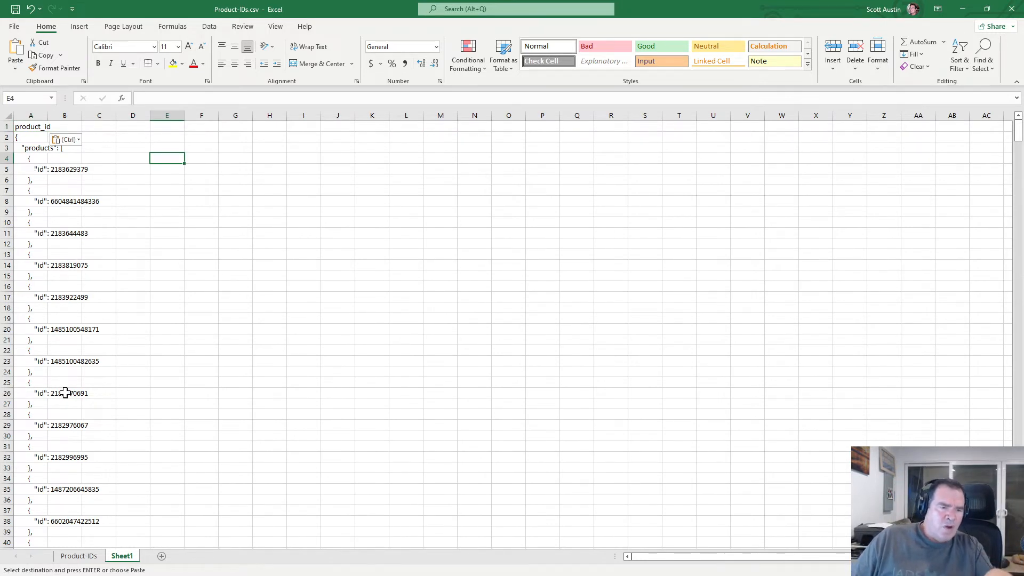
pyautogui.scroll(-9, 64, 392)
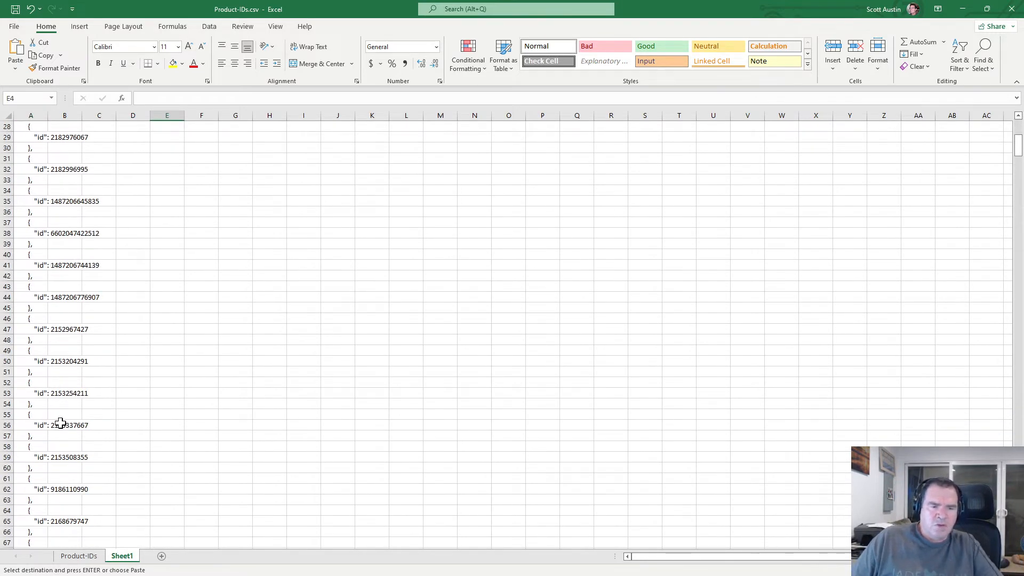
pyautogui.scroll(9, 60, 422)
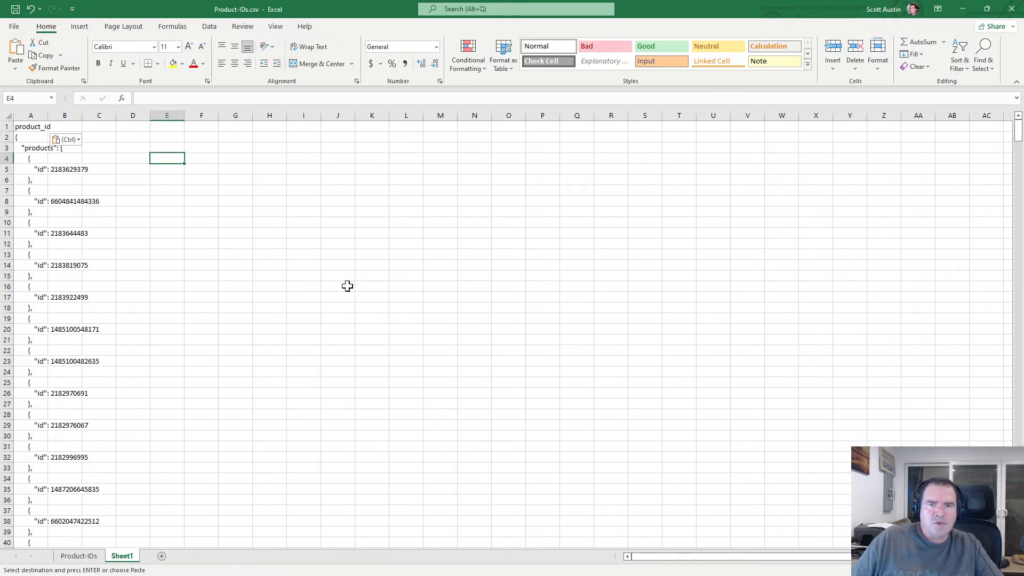
# Step: Switch to Postman, set the template_suffix parameter to bedding, and send the product list request
pyautogui.moveTo(685, 3); pyautogui.dragTo(1023, 138)
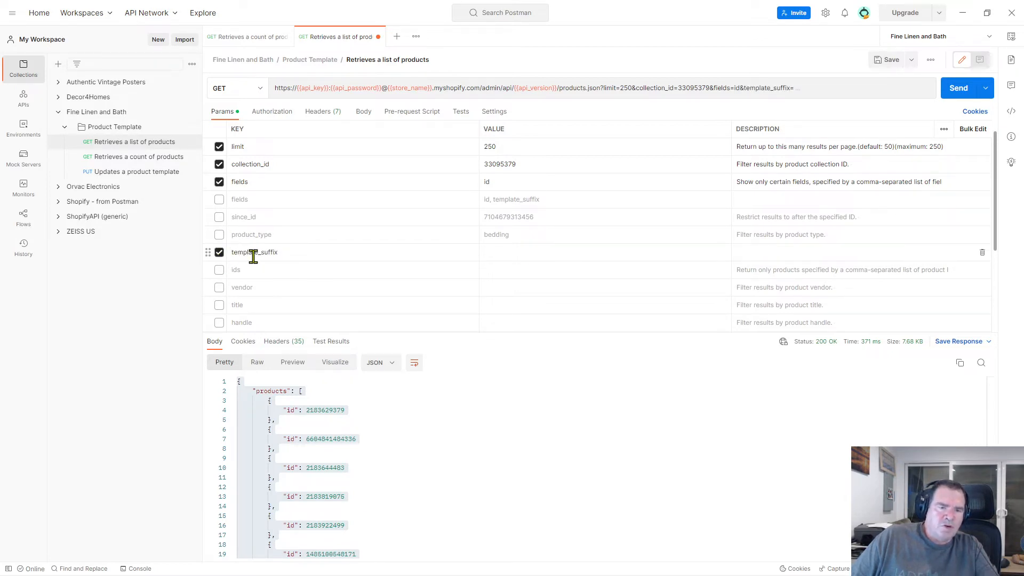
pyautogui.click(496, 256)
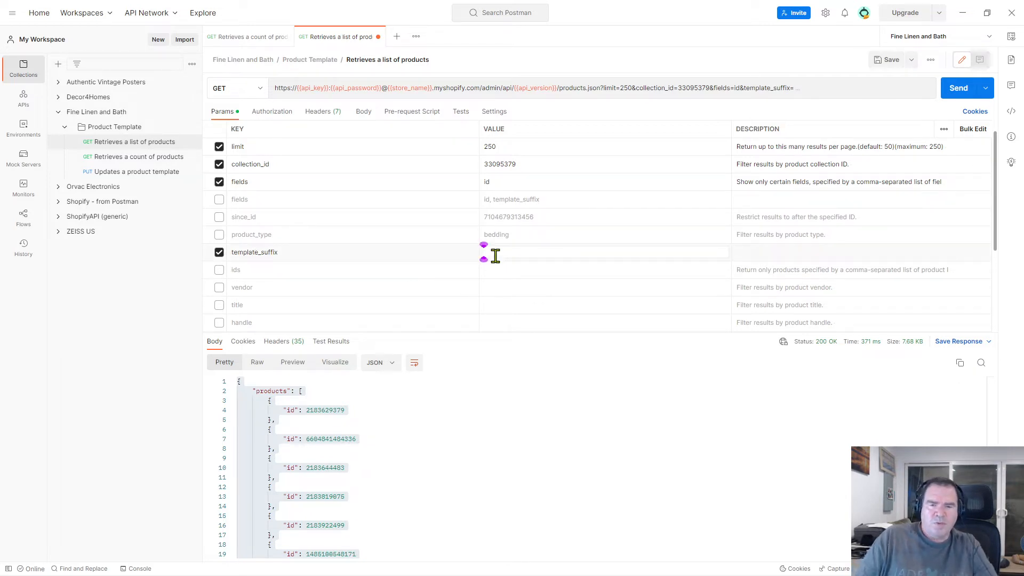
pyautogui.write('bedding')
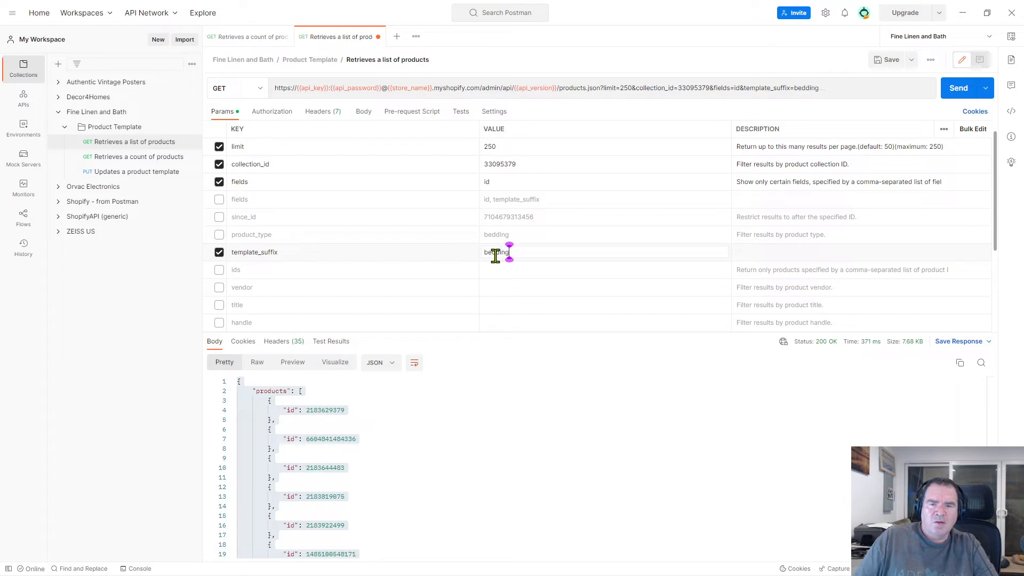
pyautogui.click(970, 88)
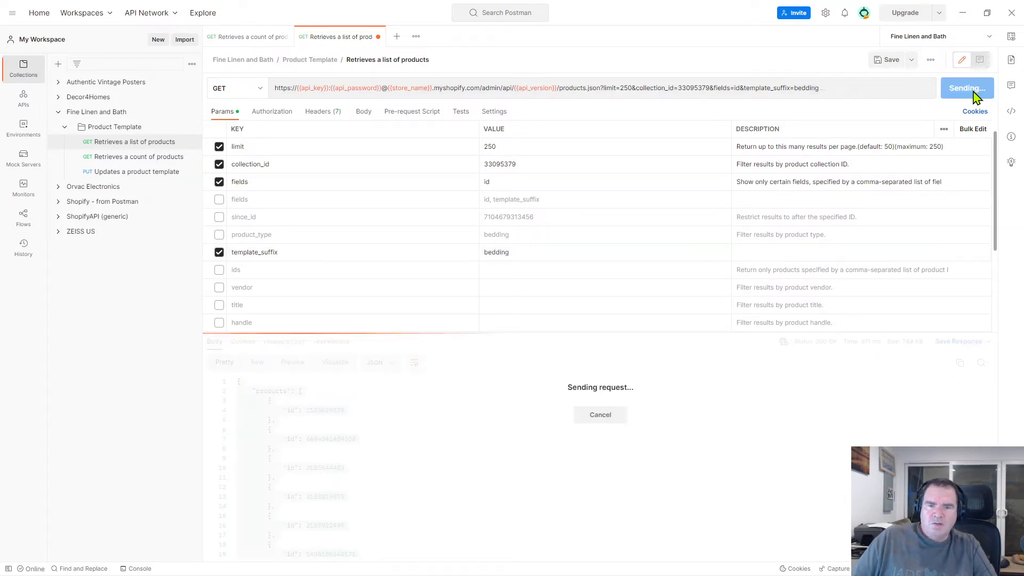
# Step: Enable the fields parameter with id, template_suffix instead of the one with only id, and resend the request
pyautogui.click(219, 181)
pyautogui.click(219, 200)
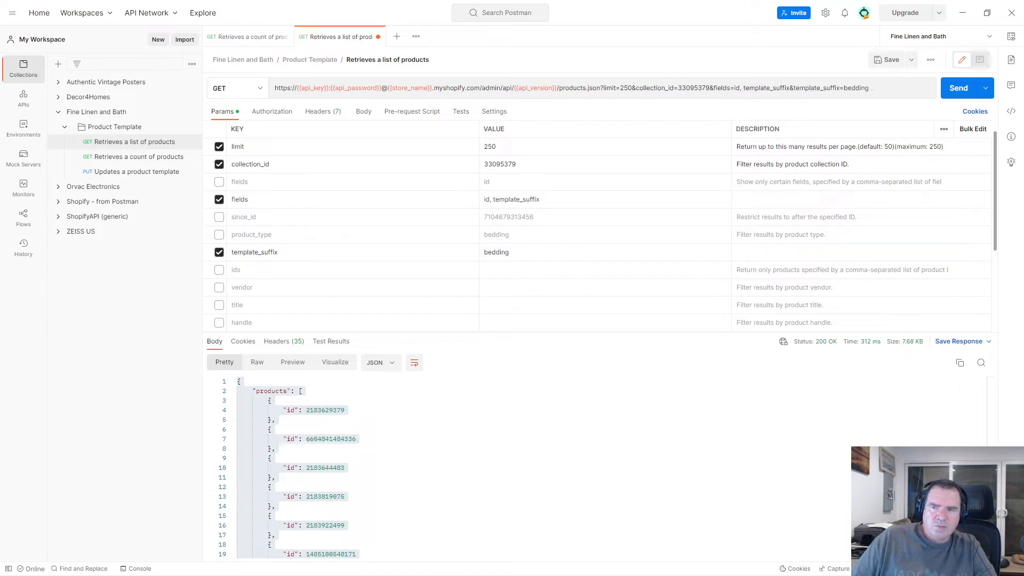
pyautogui.click(957, 91)
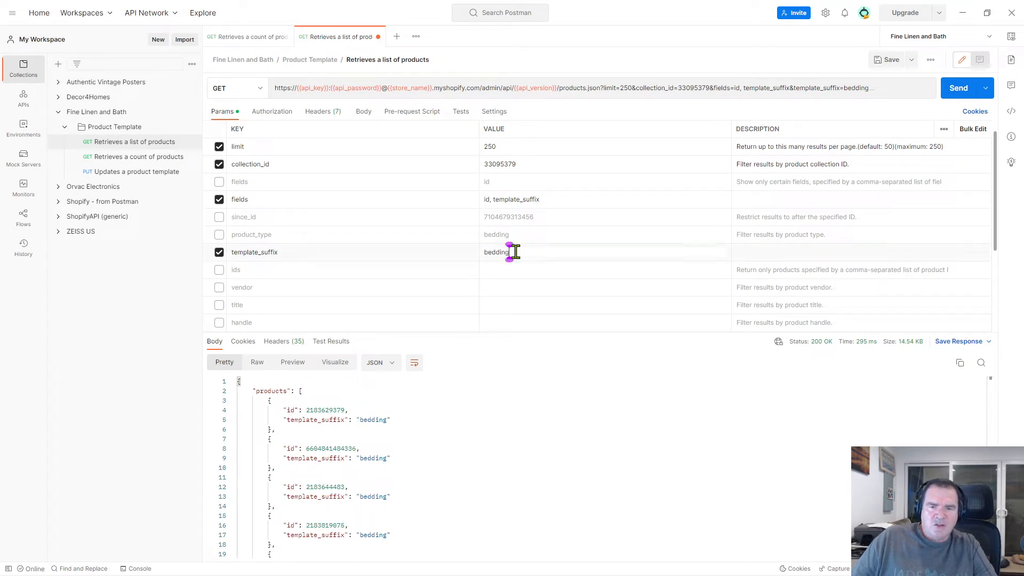
# Step: Set the template_suffix parameter to test and send the request
pyautogui.moveTo(512, 251); pyautogui.dragTo(478, 252)
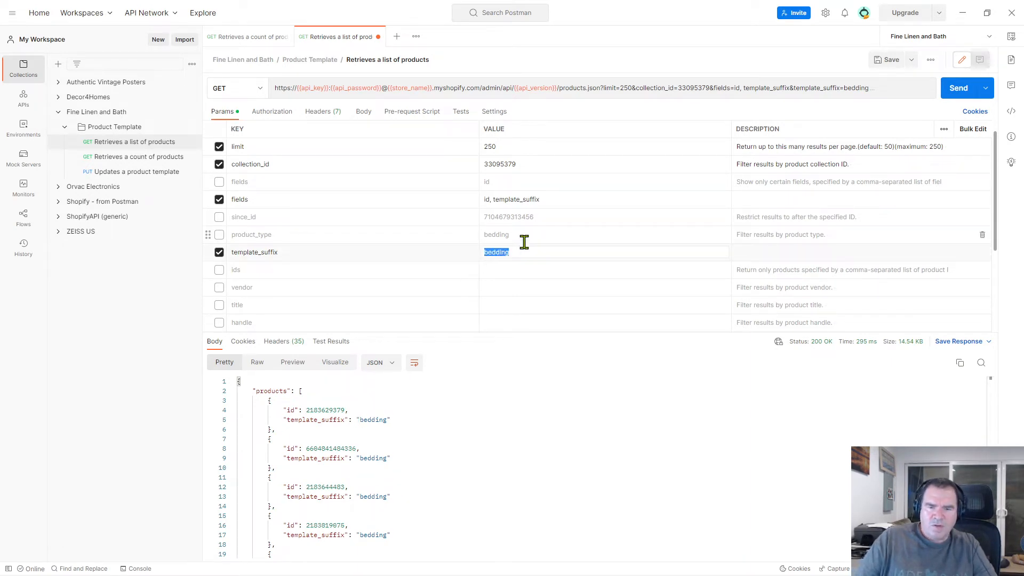
pyautogui.write('test')
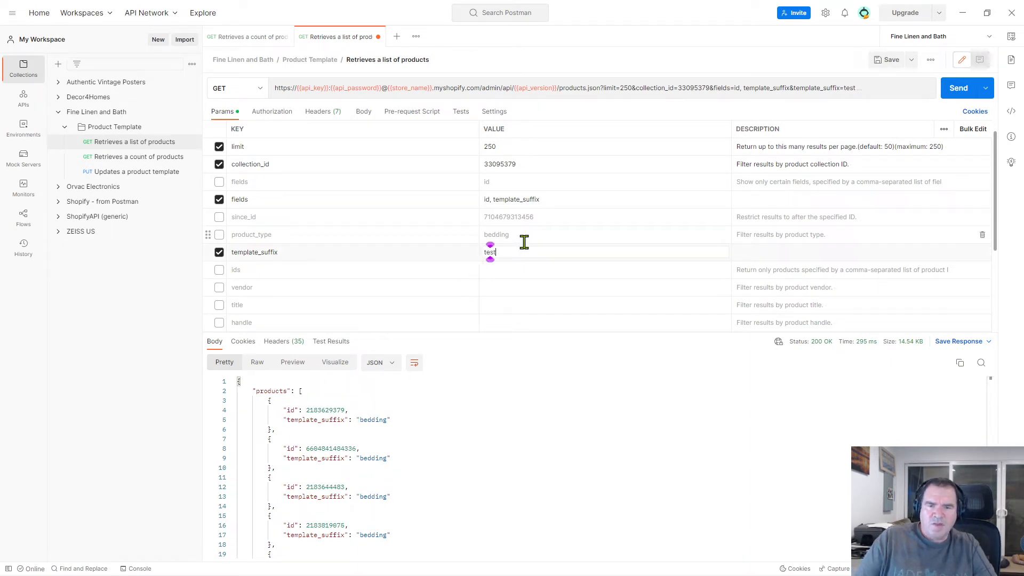
pyautogui.click(958, 90)
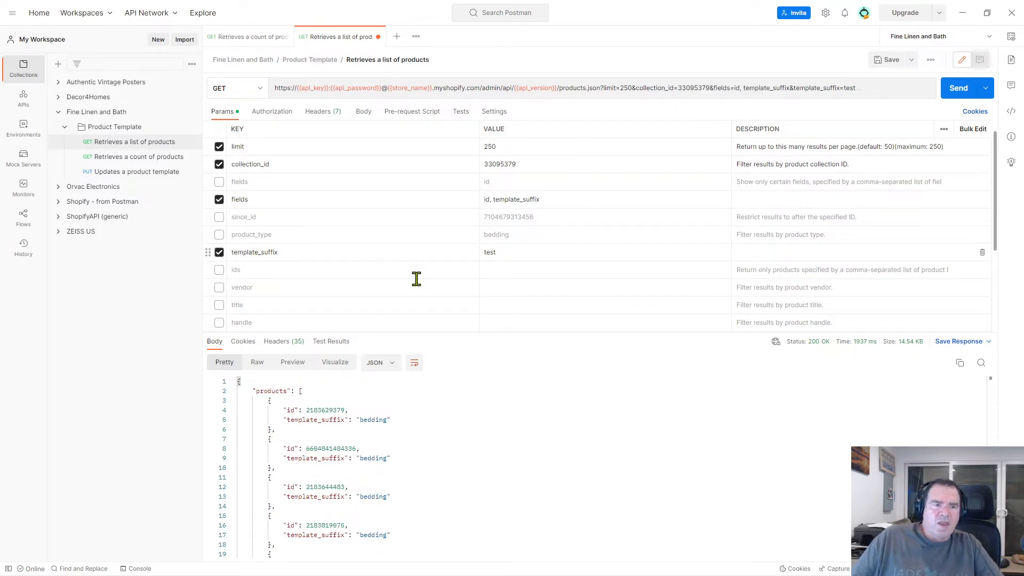
# Step: Compare the template_suffix values in the response with the value of the template_suffix parameter
pyautogui.click(59, 202)
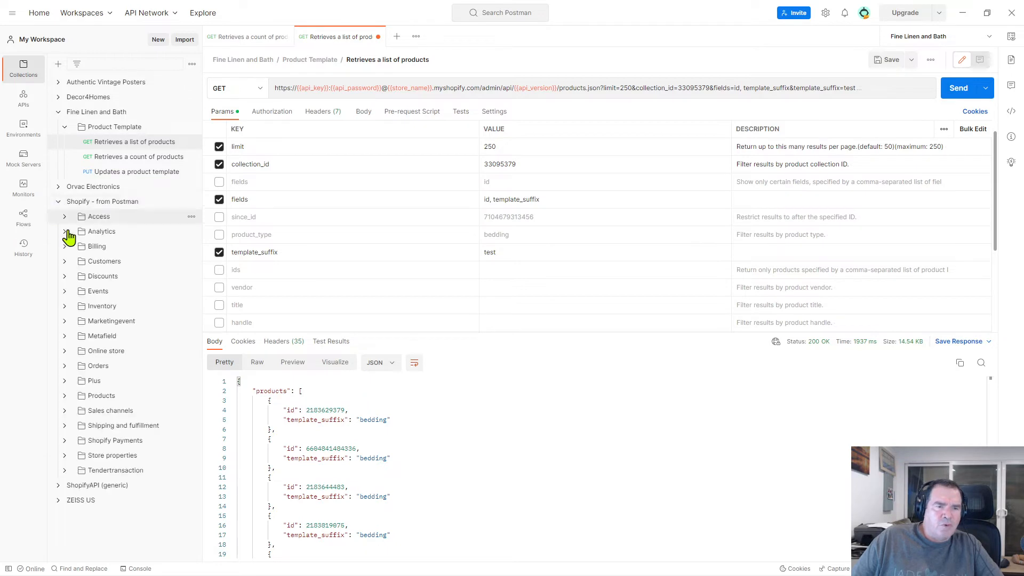
pyautogui.click(59, 202)
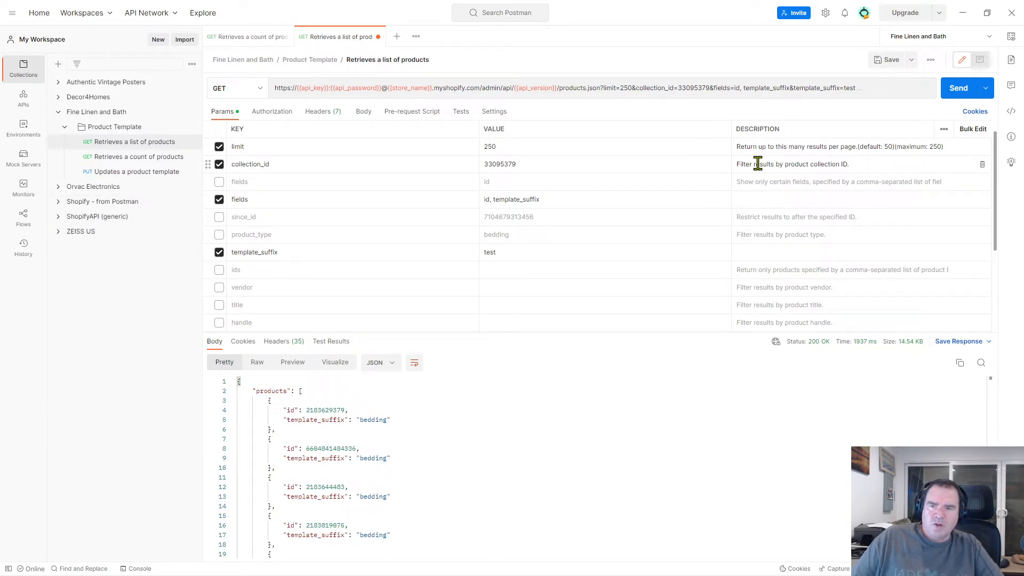
pyautogui.click(763, 201)
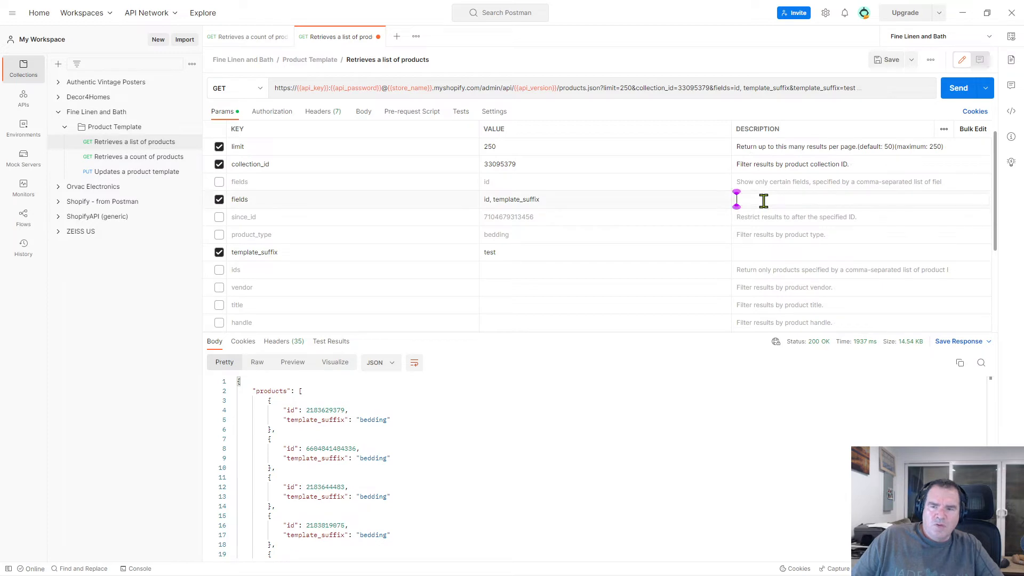
pyautogui.click(769, 254)
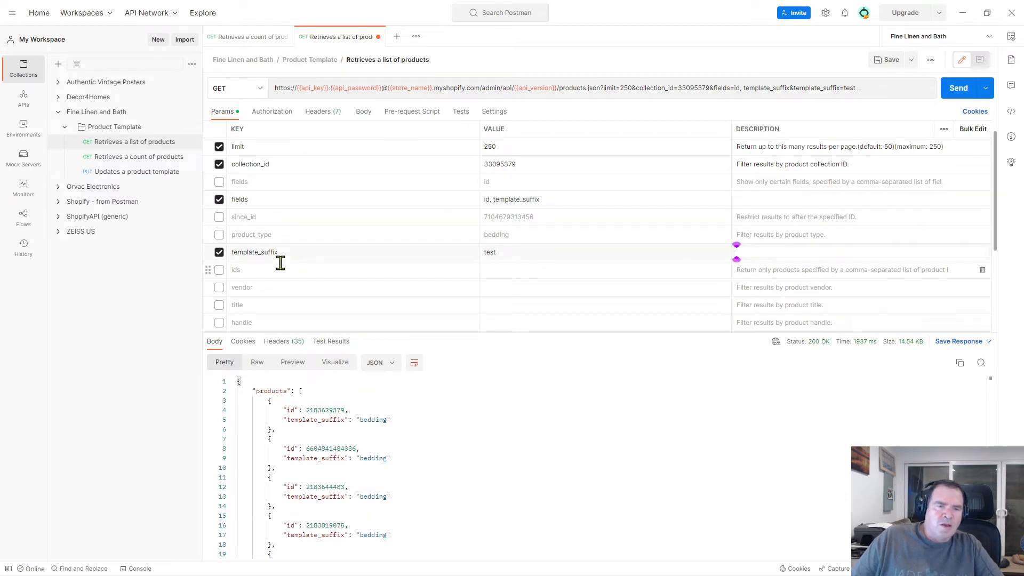
pyautogui.click(511, 252)
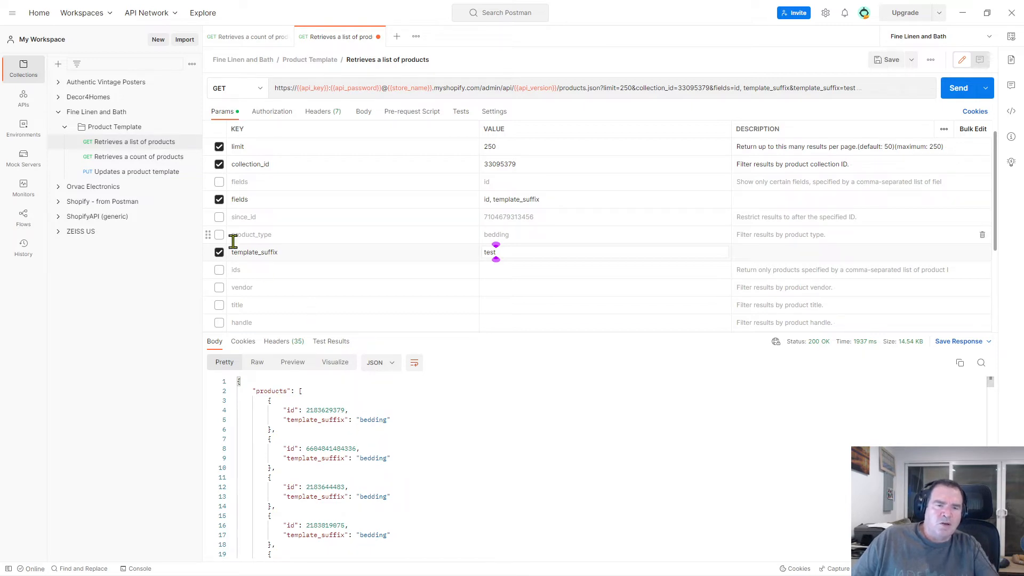
pyautogui.doubleClick(378, 420)
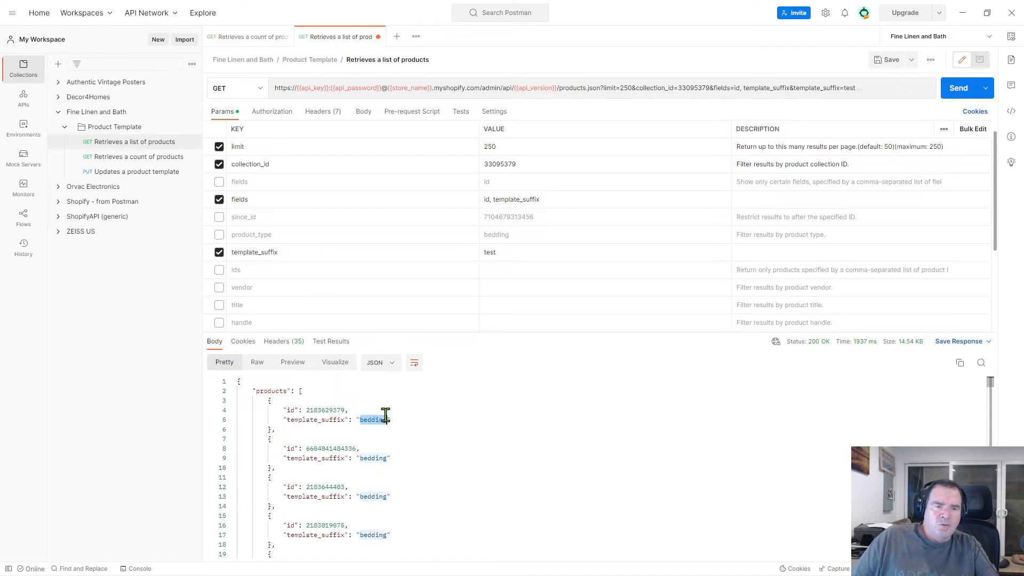
pyautogui.click(498, 251)
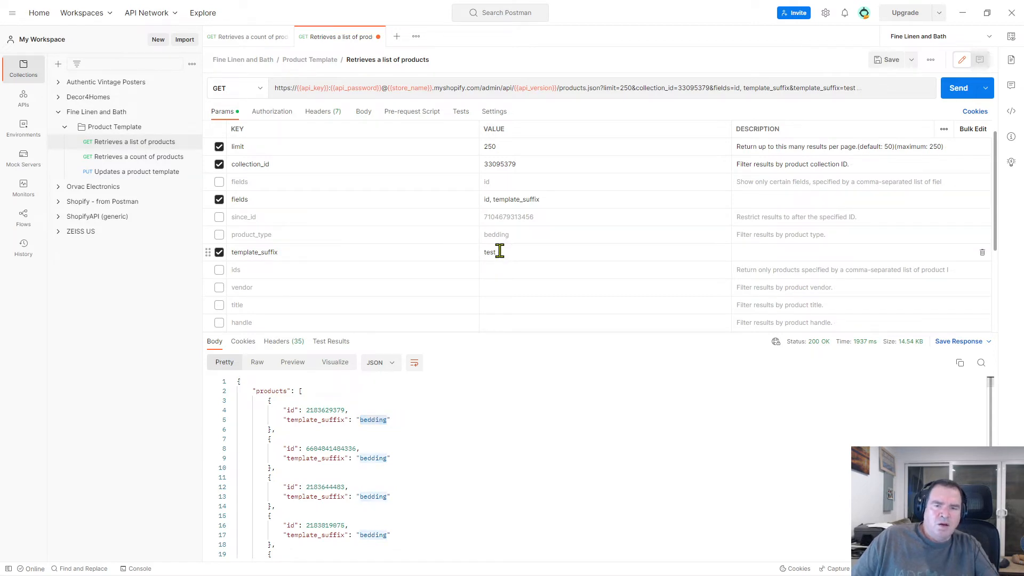
pyautogui.moveTo(498, 251); pyautogui.dragTo(475, 252)
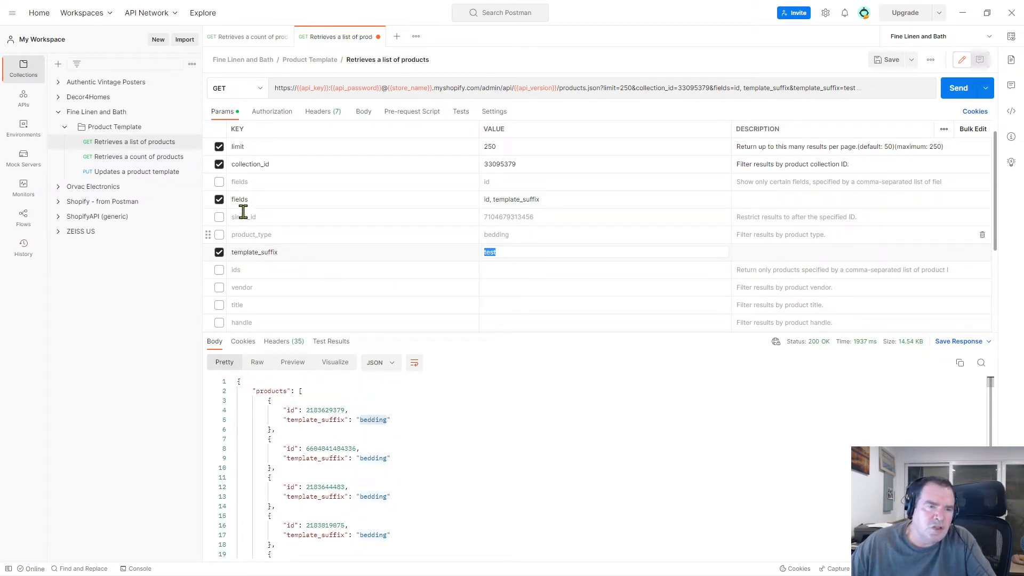
pyautogui.press('ctrl')
pyautogui.press('ctrl')
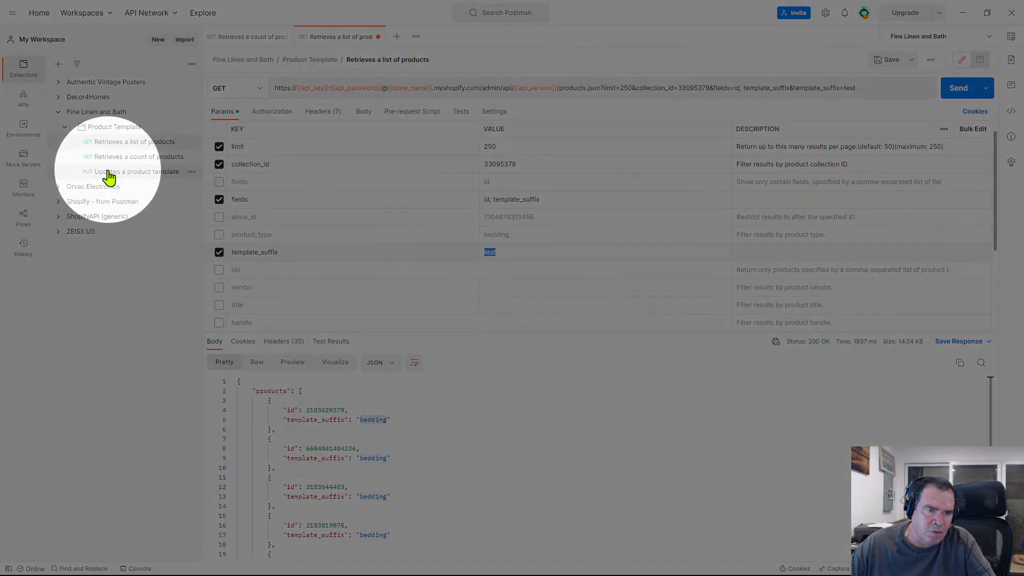
pyautogui.click(165, 389)
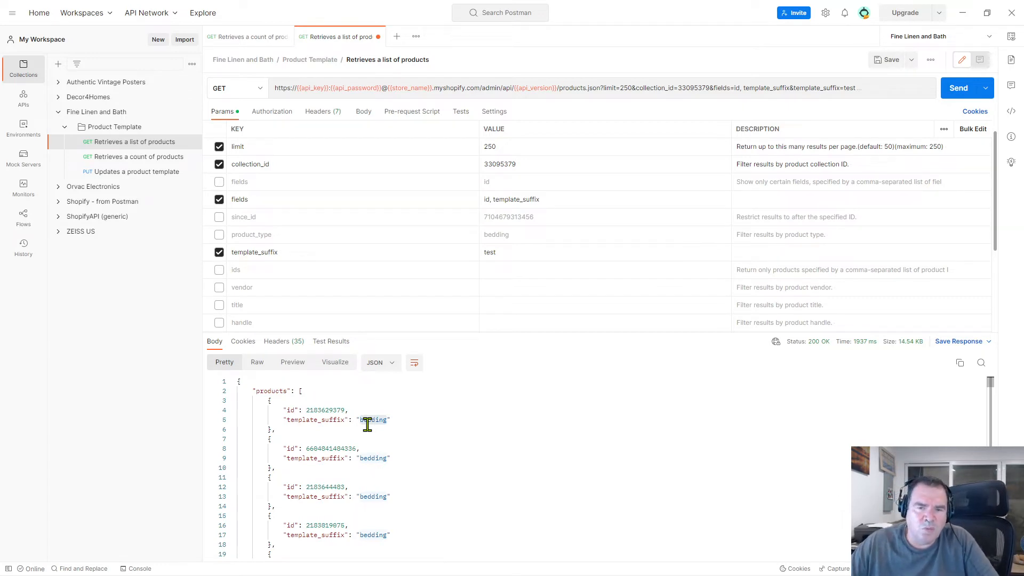
# Step: Disable the template_suffix parameter and copy the last product ID in the response
pyautogui.click(219, 252)
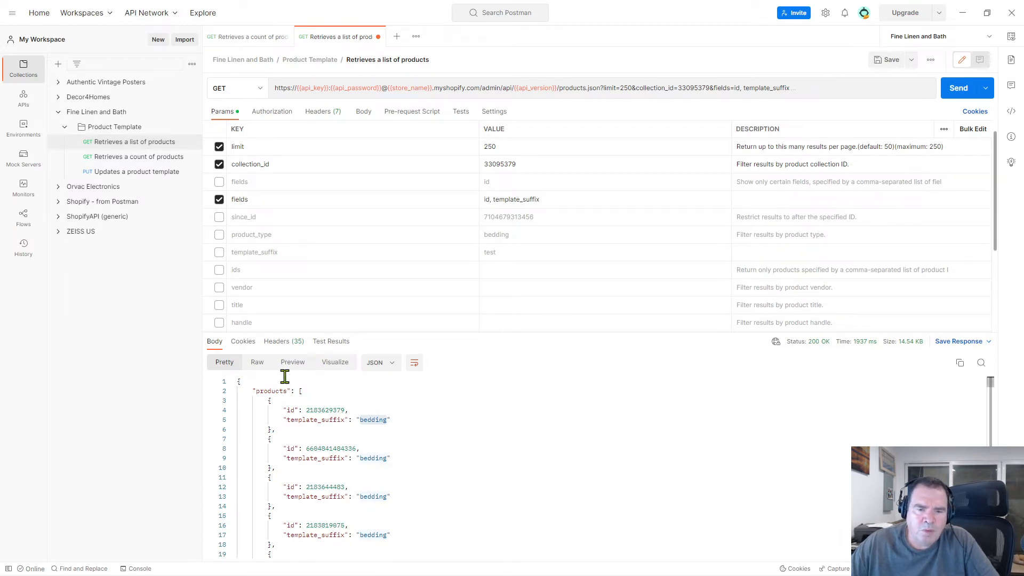
pyautogui.moveTo(340, 572)
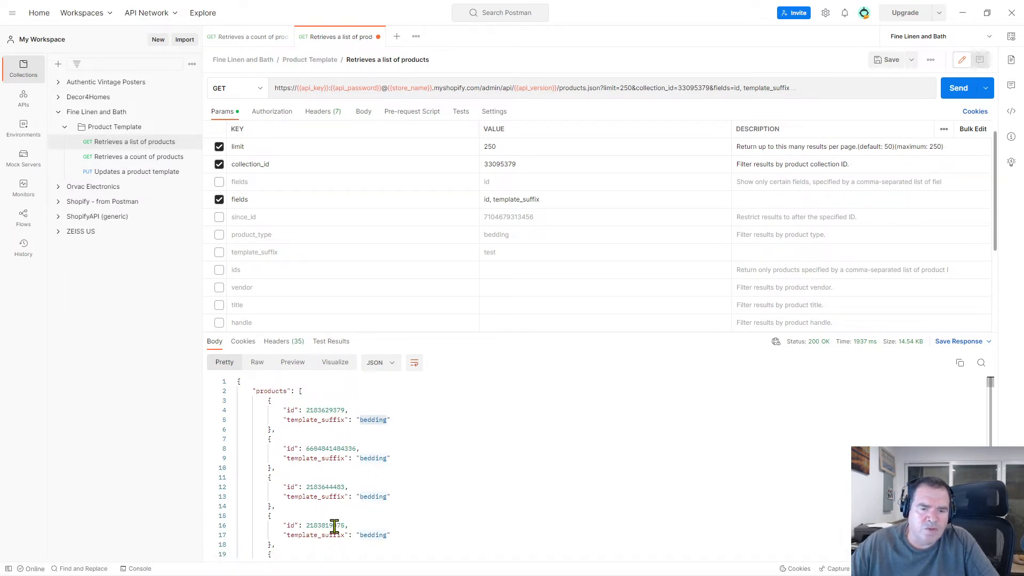
pyautogui.moveTo(991, 382); pyautogui.dragTo(991, 561)
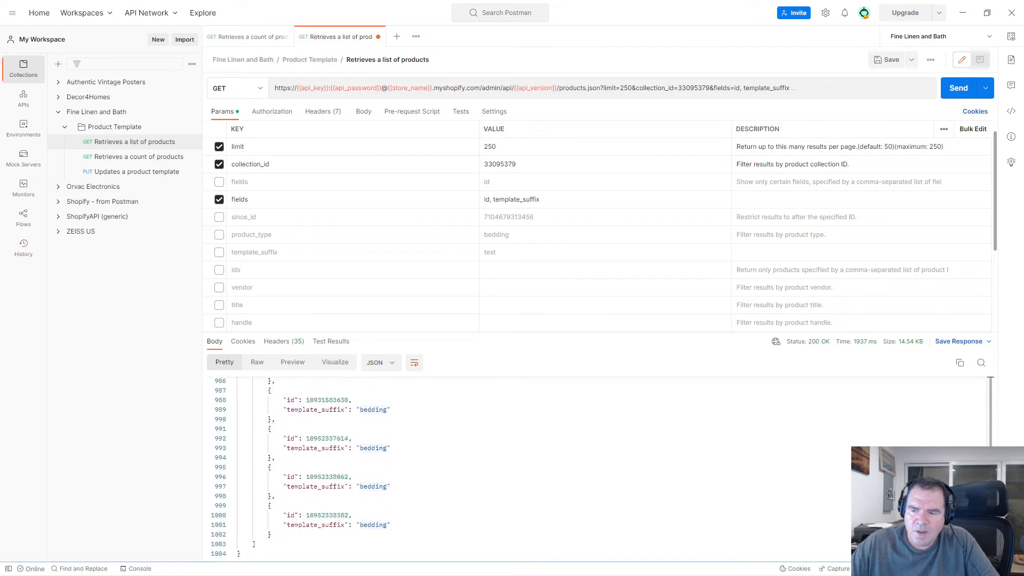
pyautogui.doubleClick(318, 515)
pyautogui.rightClick(320, 517)
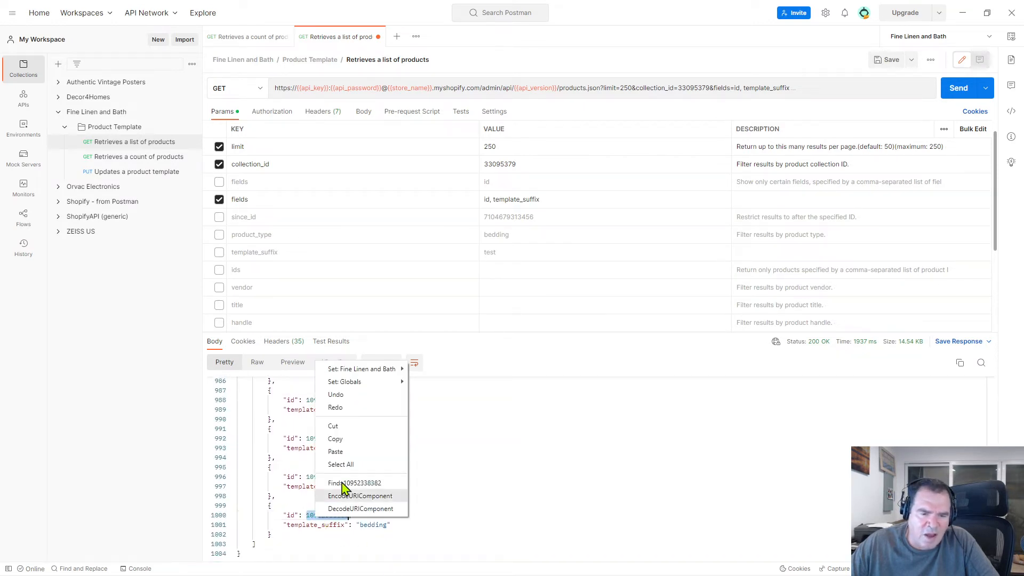
pyautogui.click(336, 439)
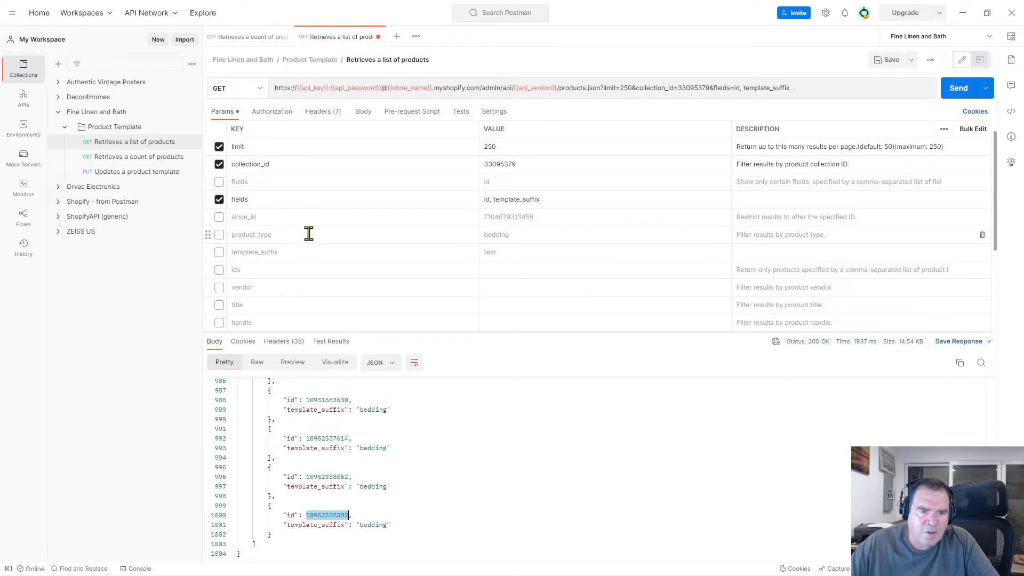
pyautogui.click(219, 217)
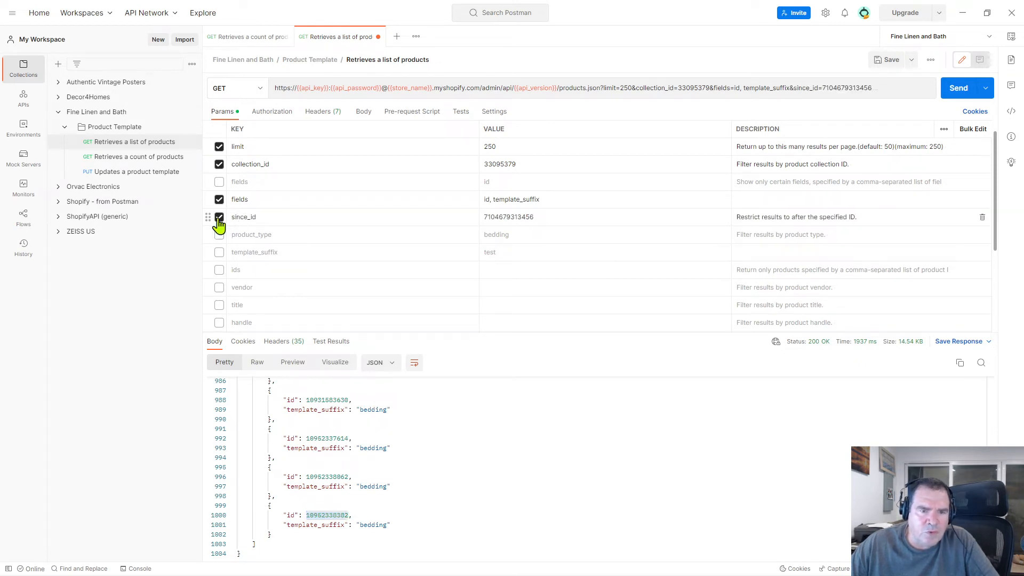
pyautogui.click(855, 218)
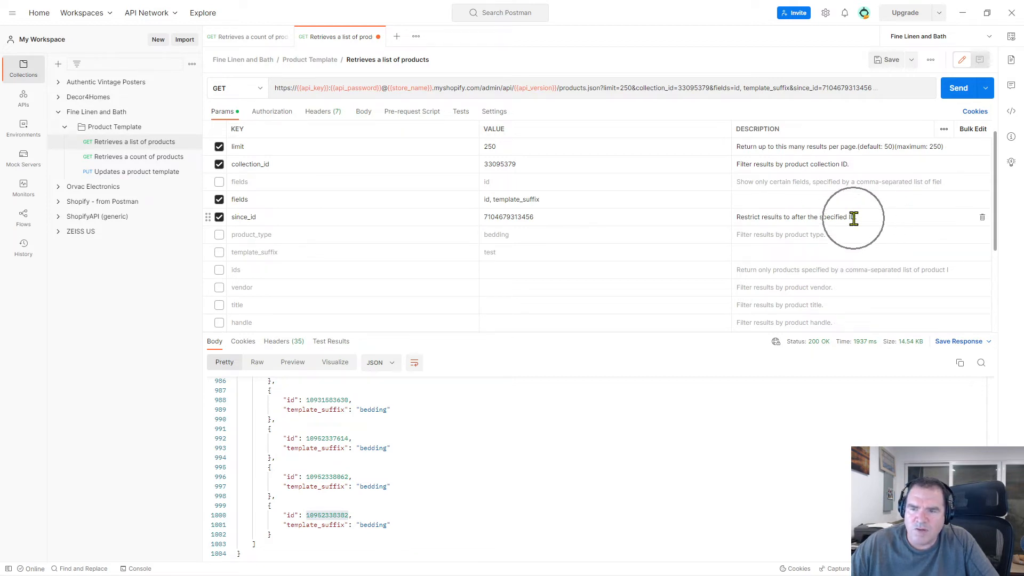
pyautogui.doubleClick(511, 217)
pyautogui.rightClick(513, 219)
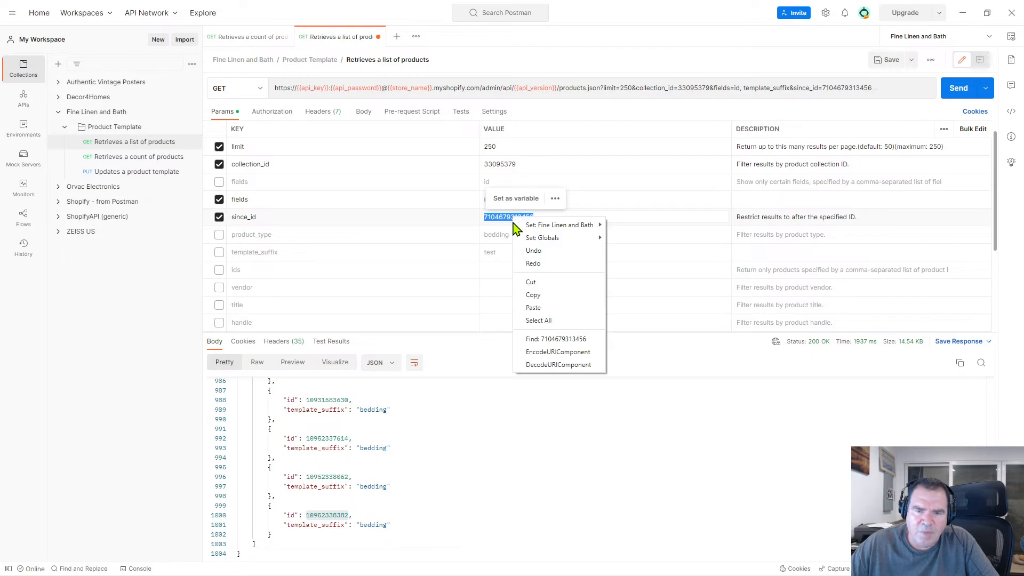
pyautogui.click(535, 304)
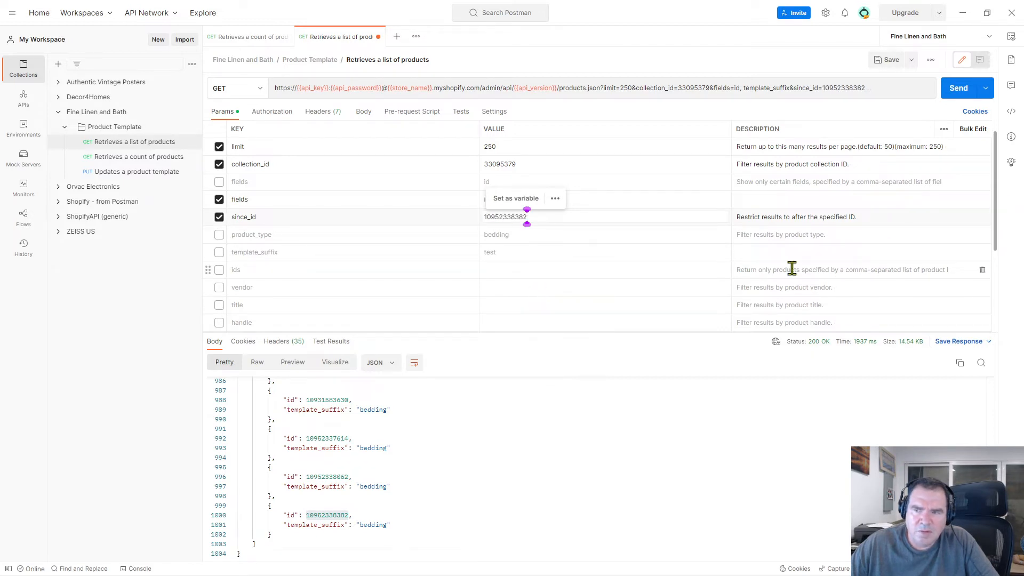
pyautogui.click(963, 92)
pyautogui.click(965, 92)
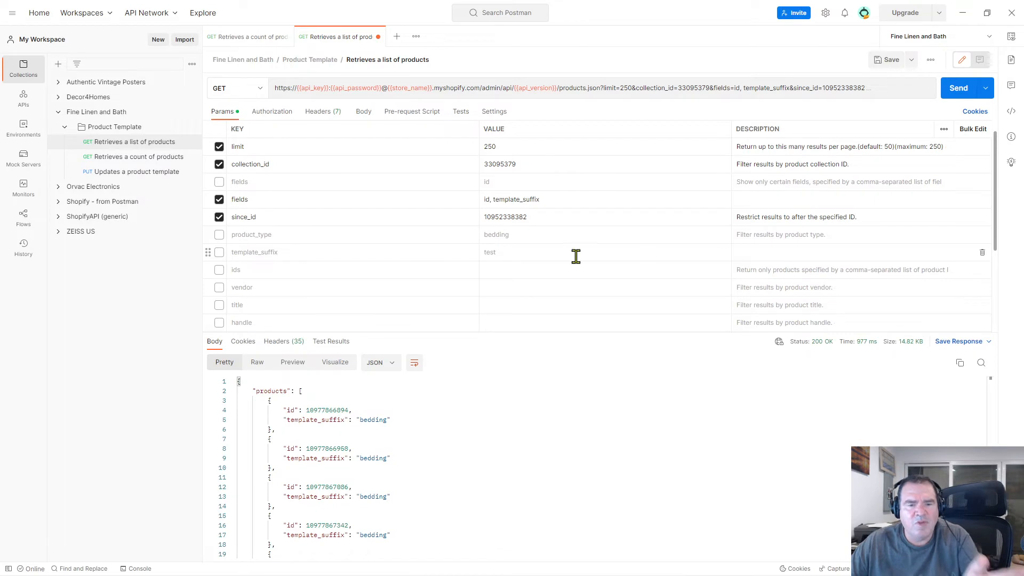
pyautogui.doubleClick(326, 449)
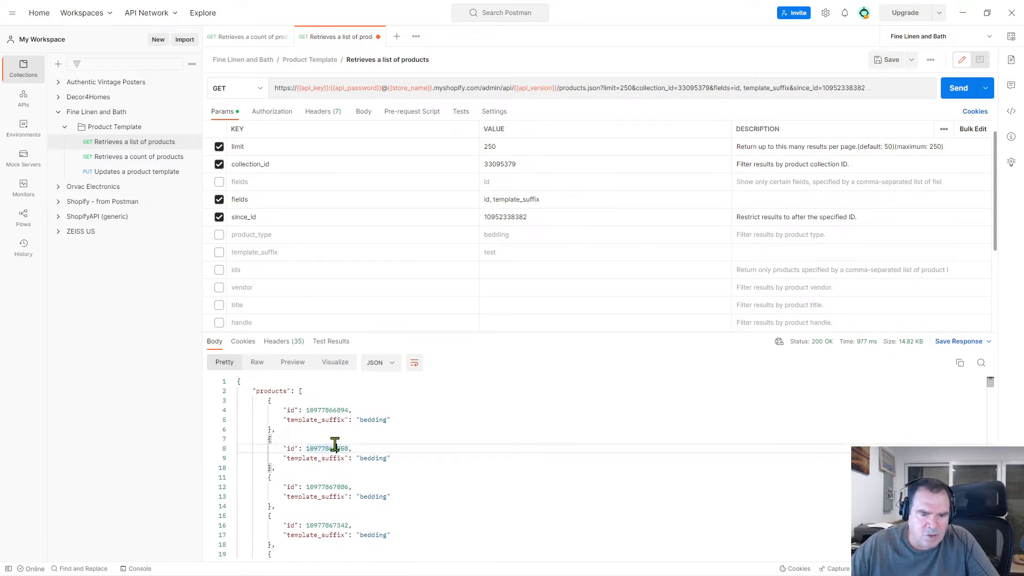
pyautogui.hotkey('ctrl', 'a')
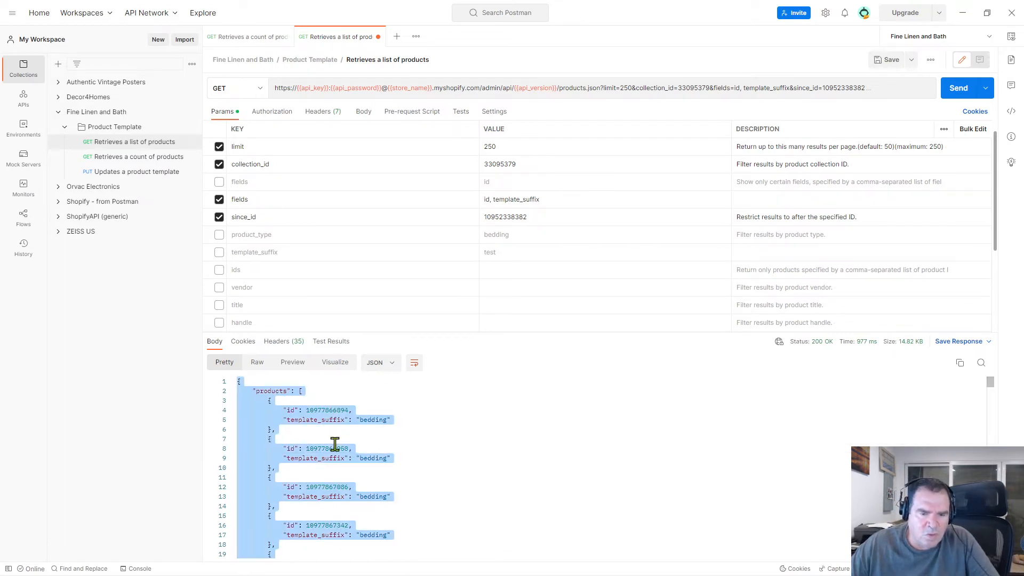
# Step: Replace the active fields parameter with the id-only one and send the request
pyautogui.click(219, 199)
pyautogui.click(219, 182)
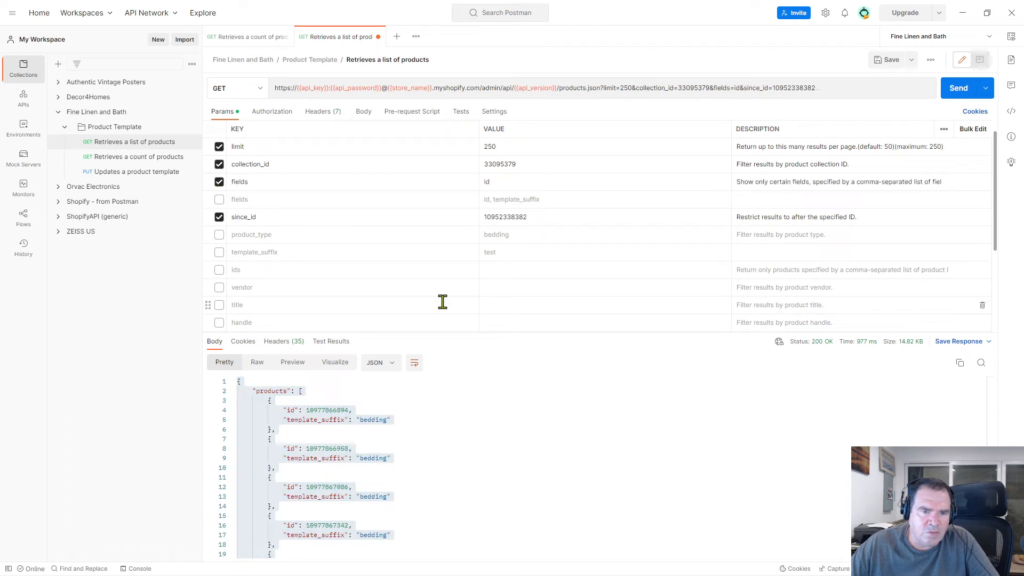
pyautogui.click(968, 89)
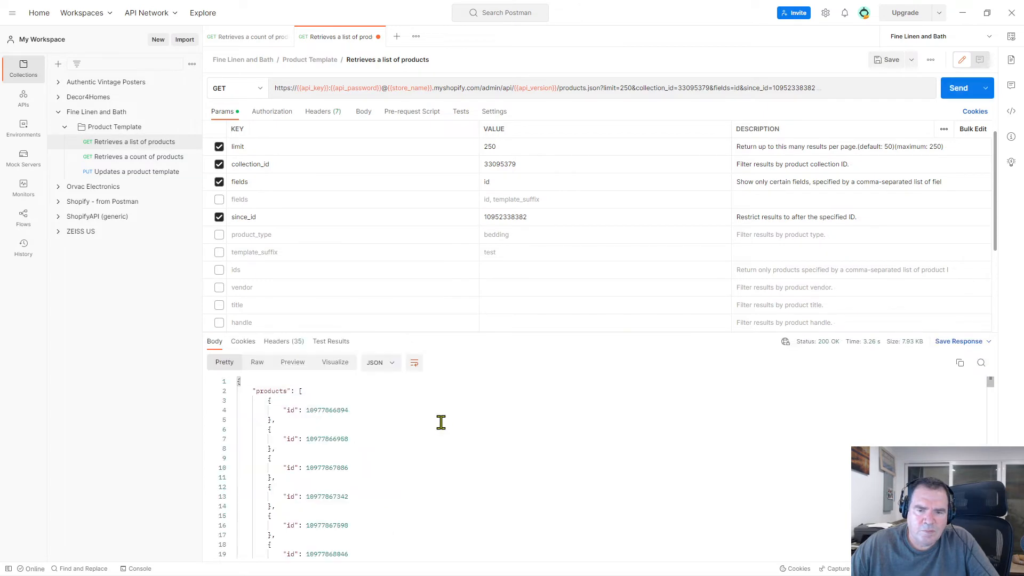
# Step: Copy the entire JSON response of product IDs
pyautogui.click(465, 399)
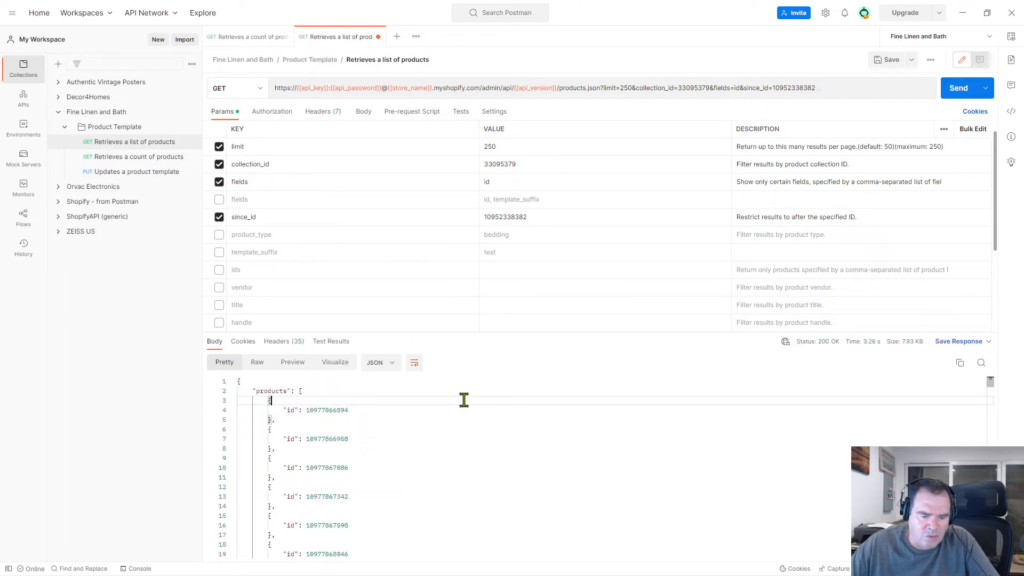
pyautogui.hotkey('ctrl', 'a')
pyautogui.rightClick(257, 421)
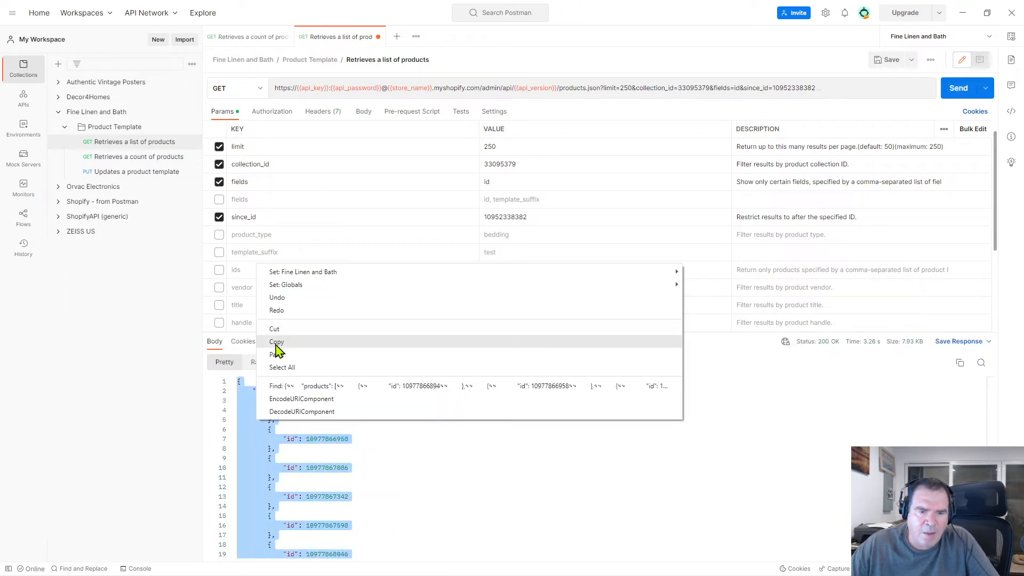
pyautogui.click(277, 342)
# Step: Switch to Excel and paste the copied response as text into cell A756 of Sheet1, directly below the existing data
pyautogui.hotkey('alt', 'Tab')
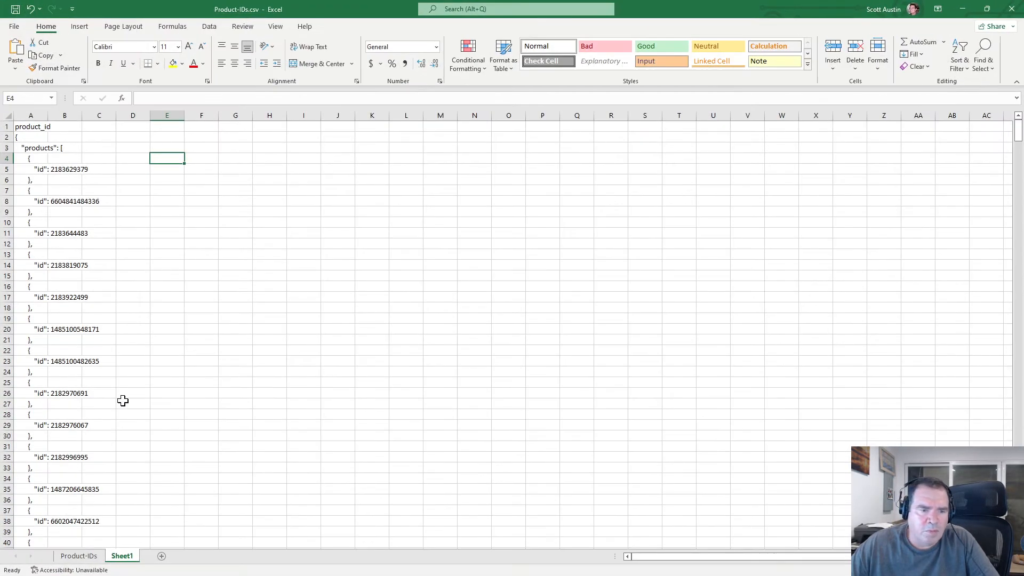
pyautogui.click(51, 400)
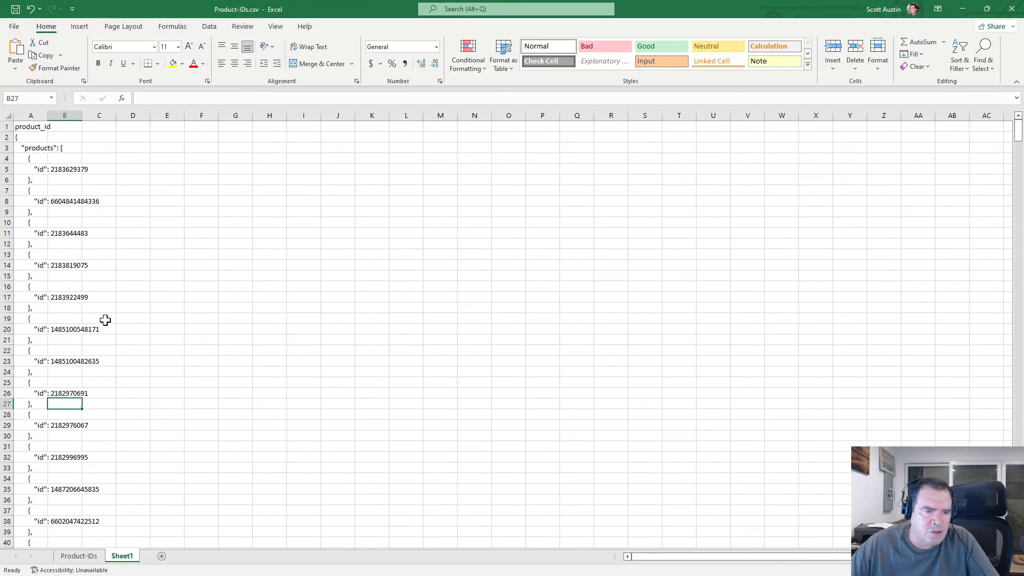
pyautogui.click(22, 394)
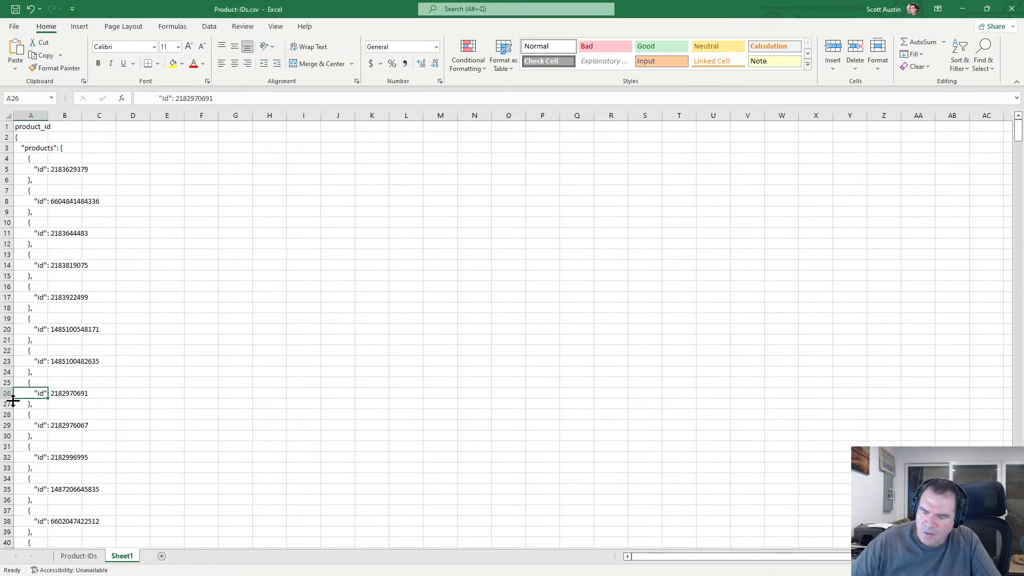
pyautogui.hotkey('ctrl', 'Down')
pyautogui.press('Down')
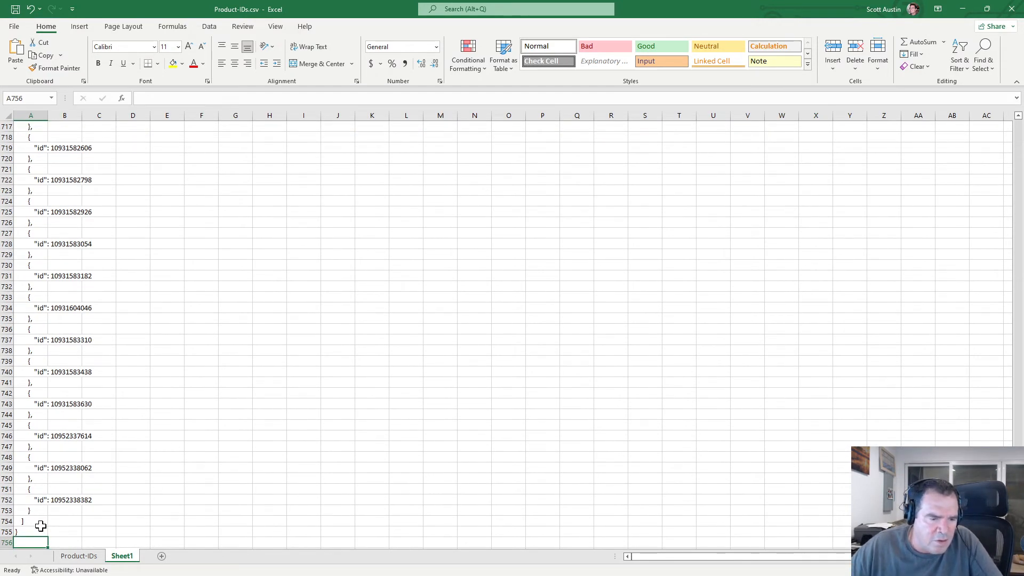
pyautogui.rightClick(32, 543)
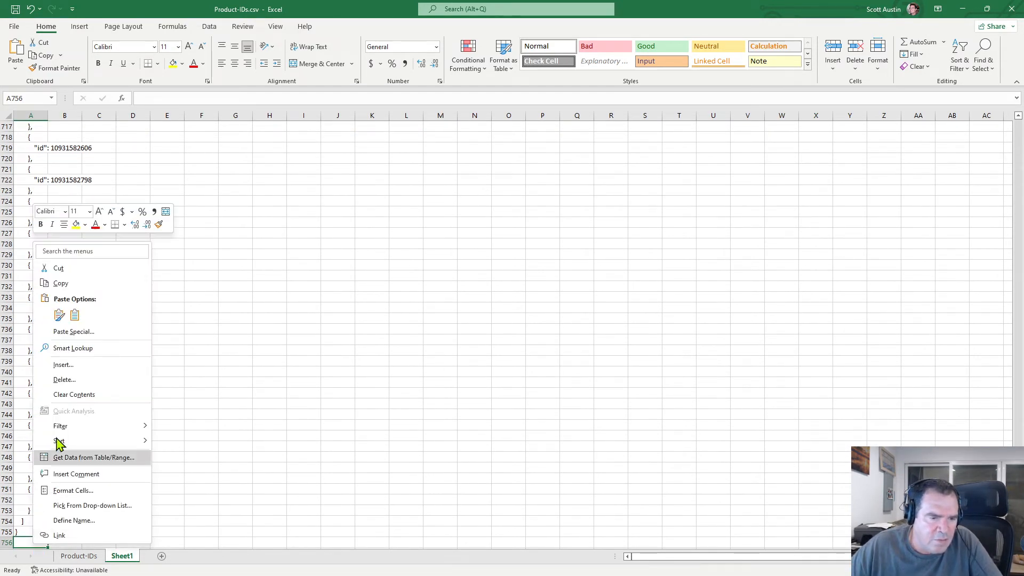
pyautogui.click(74, 314)
pyautogui.scroll(-8, 59, 426)
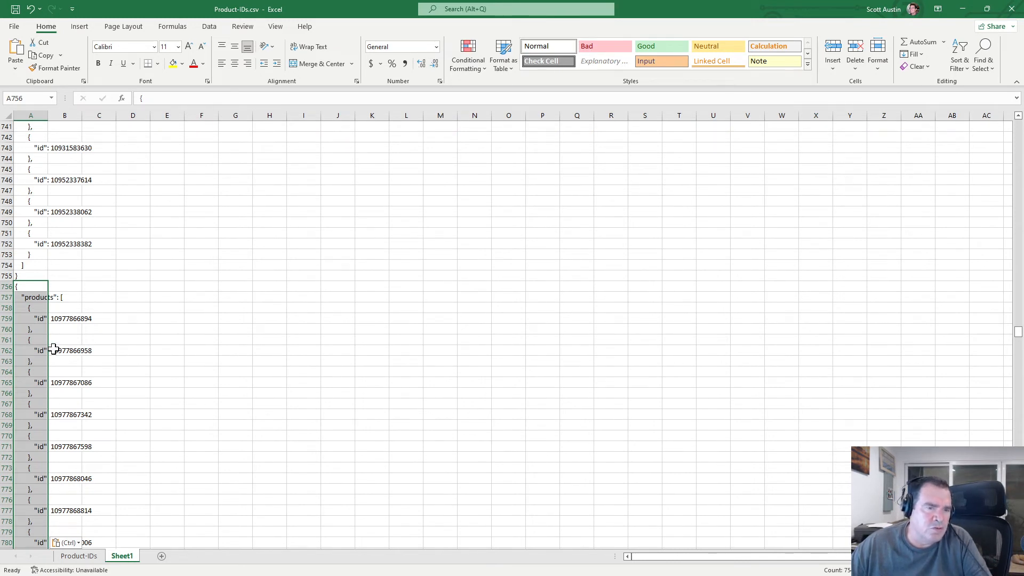
# Step: Widen column A of Sheet1 so the full product ID lines fit inside it
pyautogui.click(78, 556)
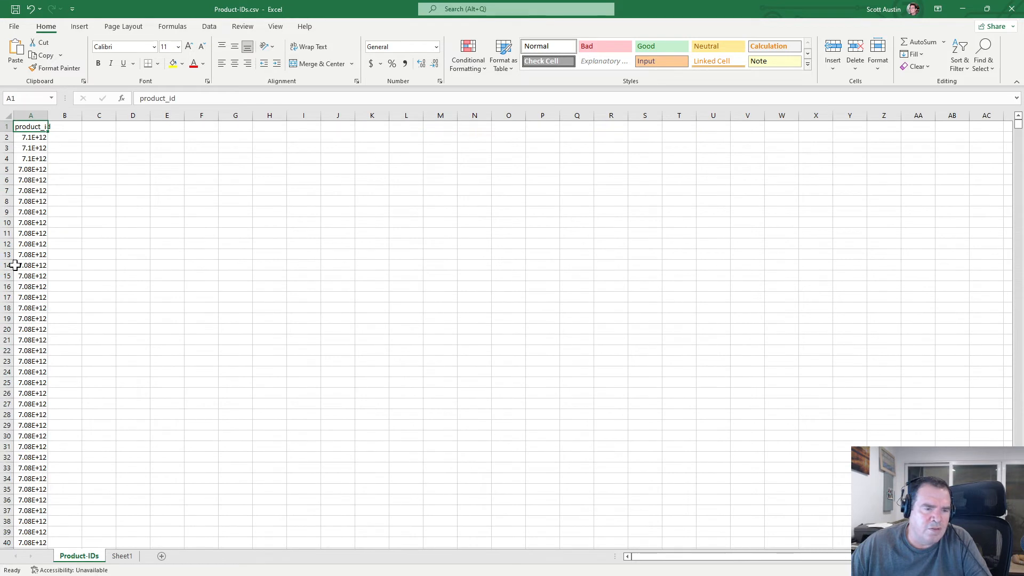
pyautogui.click(117, 557)
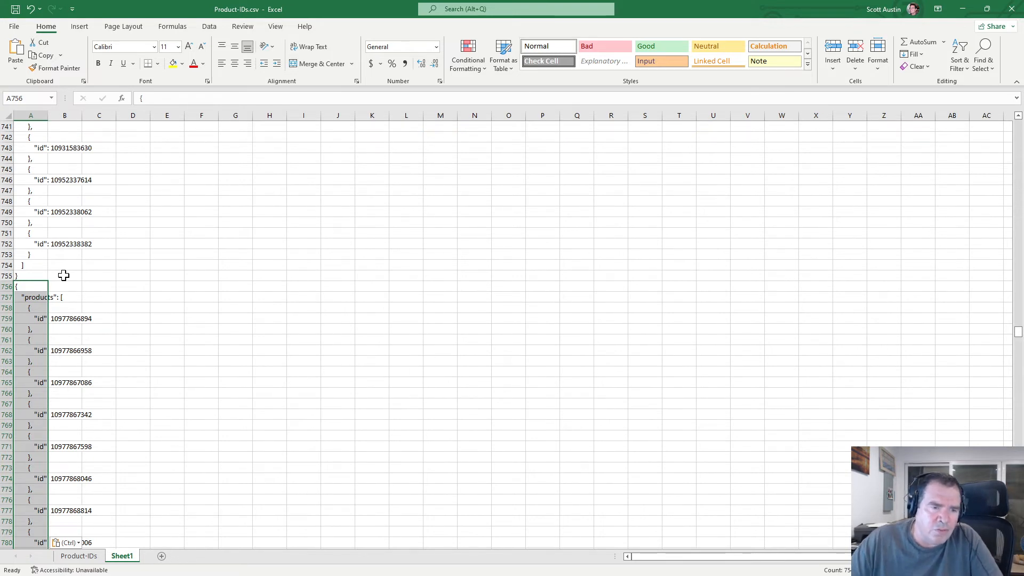
pyautogui.scroll(9, 75, 210)
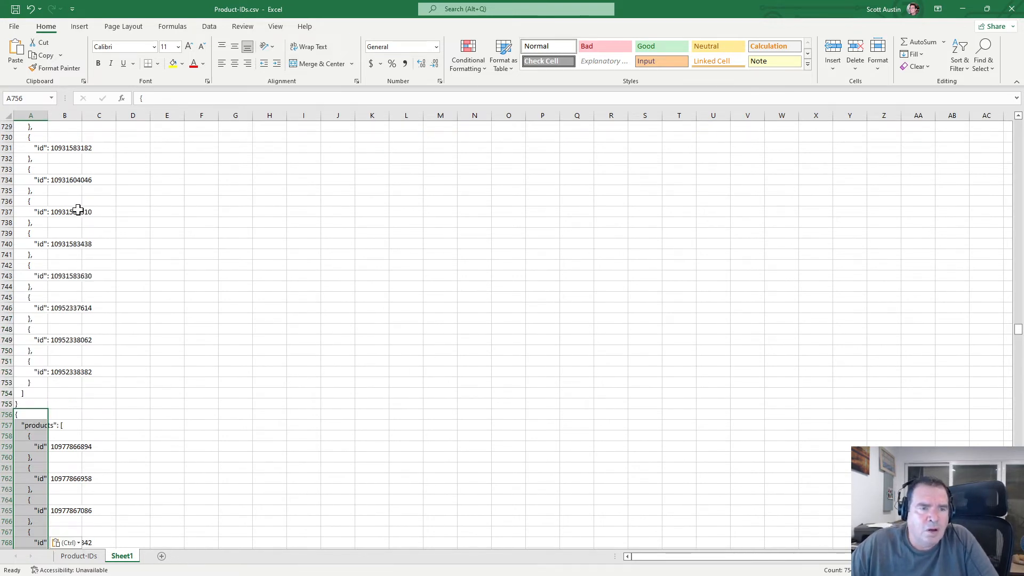
pyautogui.scroll(19, 81, 204)
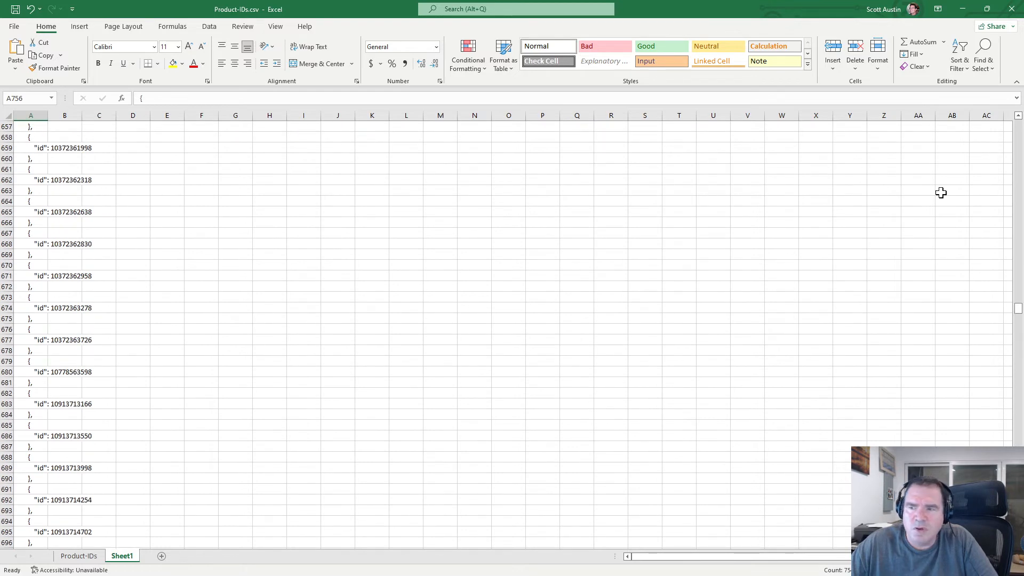
pyautogui.moveTo(1018, 315); pyautogui.dragTo(1018, 127)
pyautogui.moveTo(48, 115); pyautogui.dragTo(118, 144)
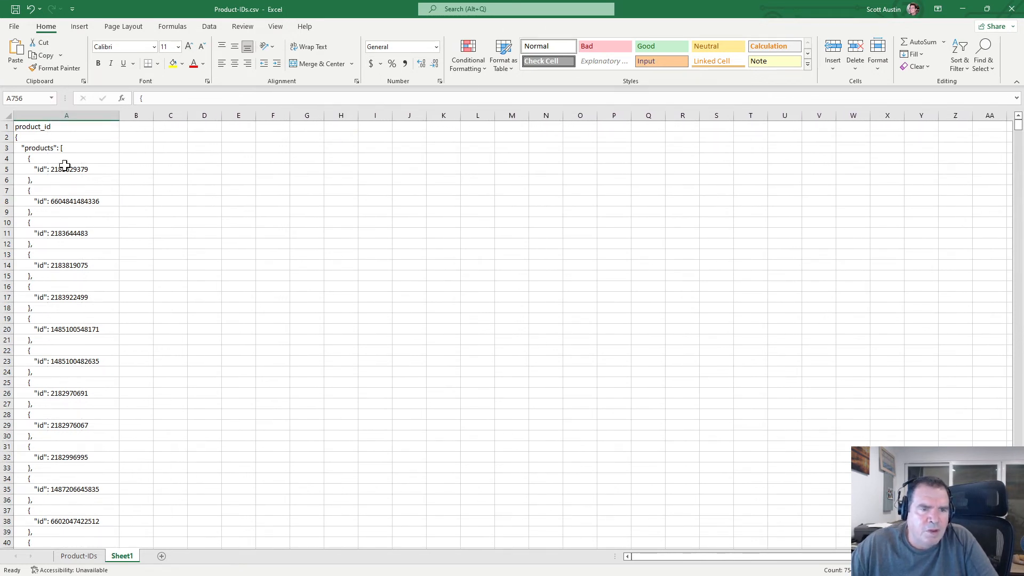
# Step: On the Product-IDs sheet, compare how cell A2 displays its ID with the full value in the formula bar
pyautogui.click(79, 558)
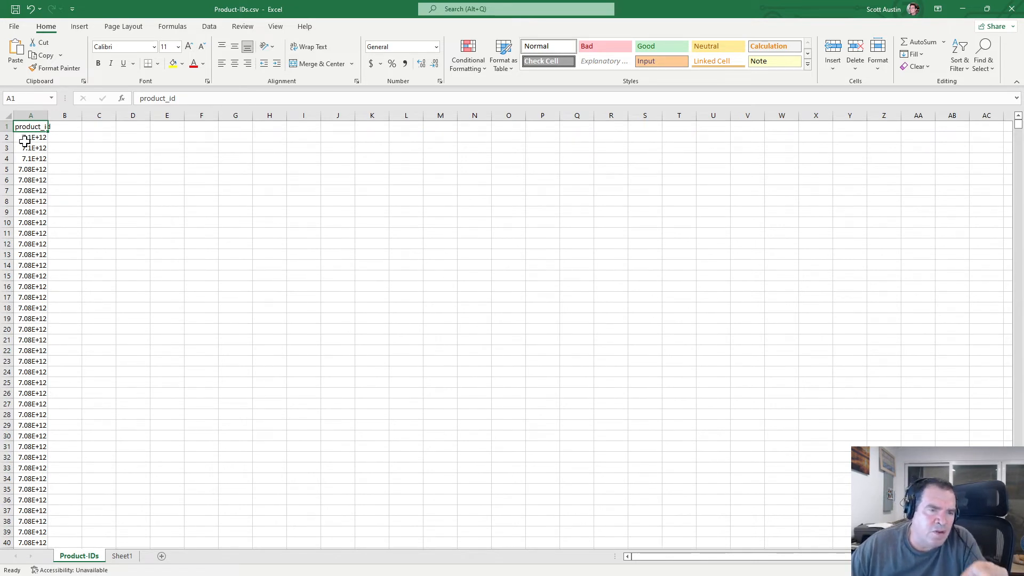
pyautogui.click(32, 138)
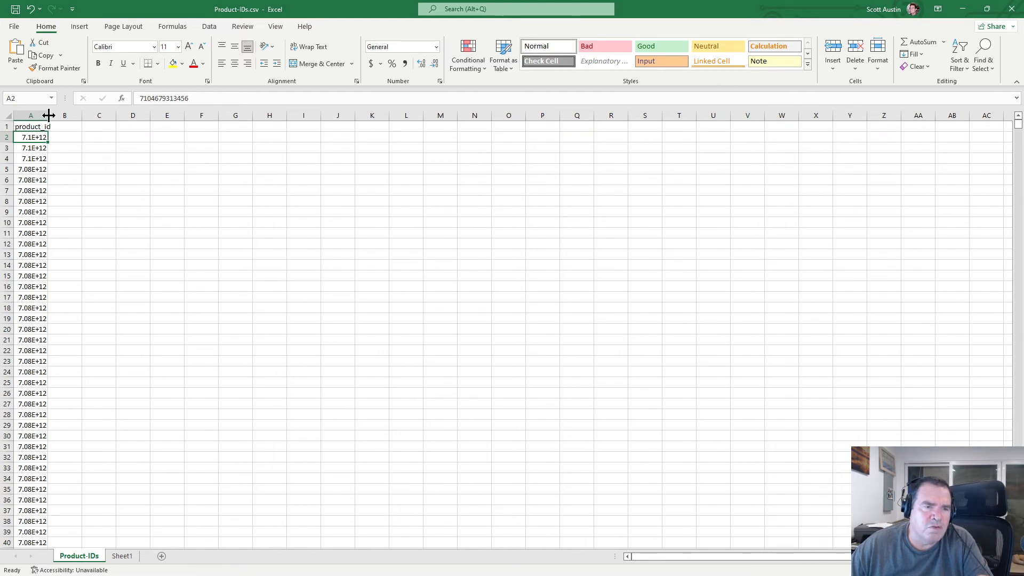
pyautogui.moveTo(194, 98); pyautogui.dragTo(114, 98)
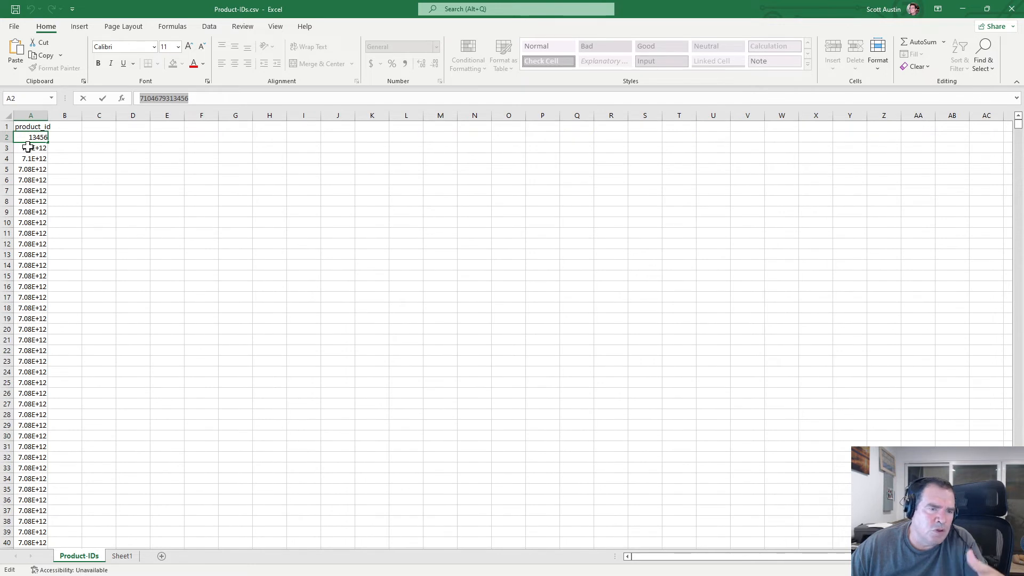
pyautogui.click(88, 159)
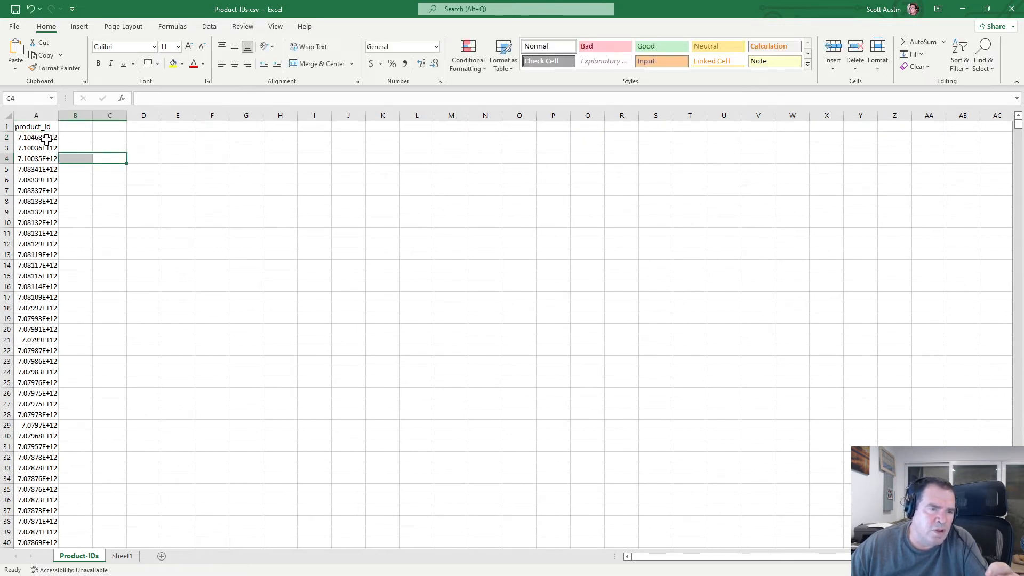
pyautogui.click(31, 139)
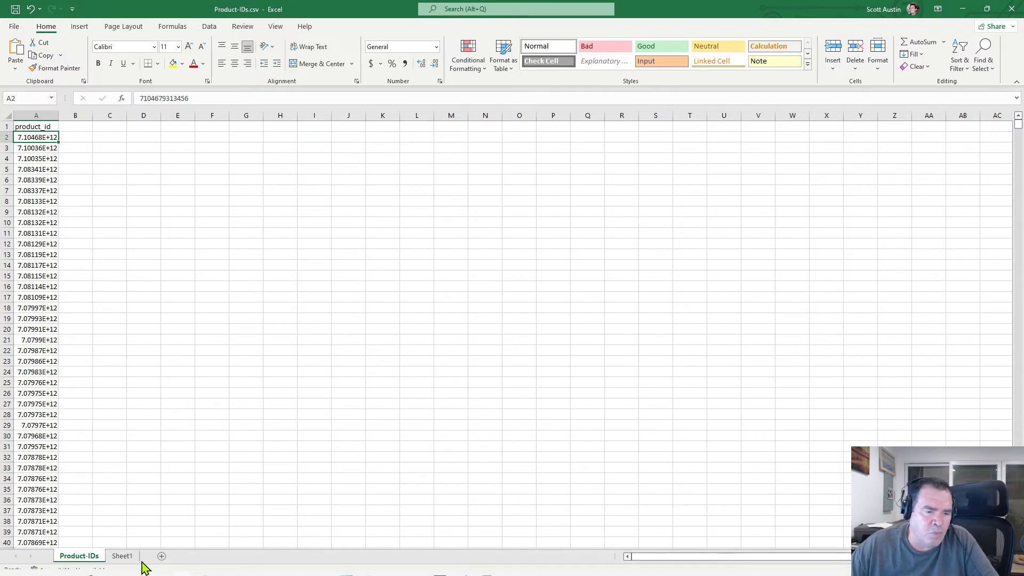
# Step: Sort column A of Sheet1 in descending order
pyautogui.click(121, 555)
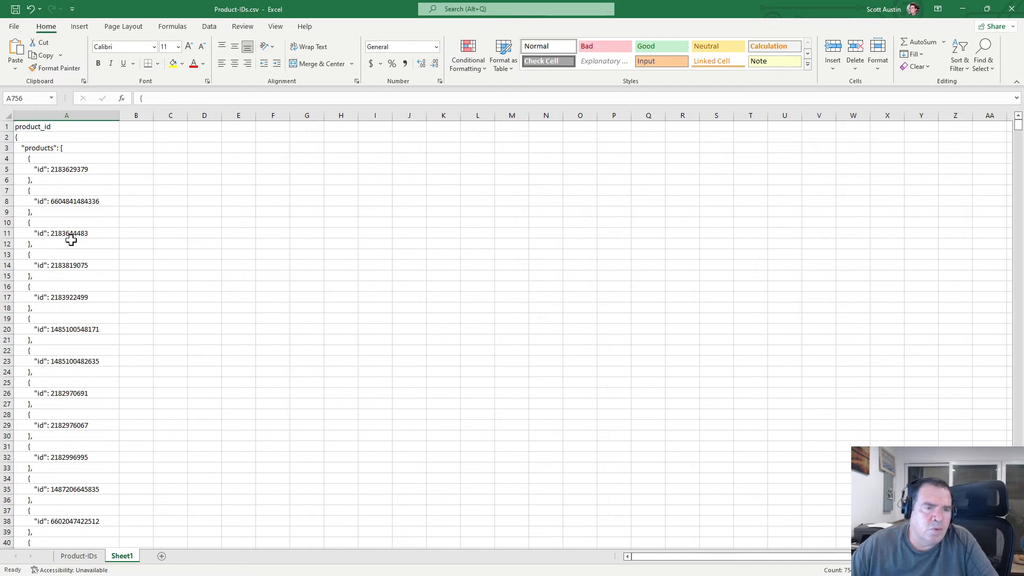
pyautogui.click(67, 115)
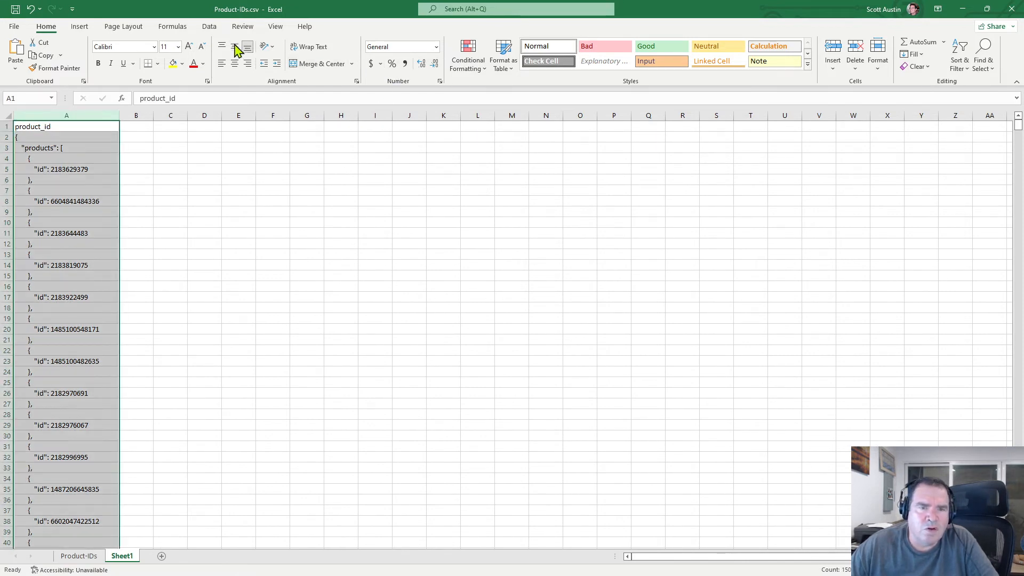
pyautogui.click(208, 27)
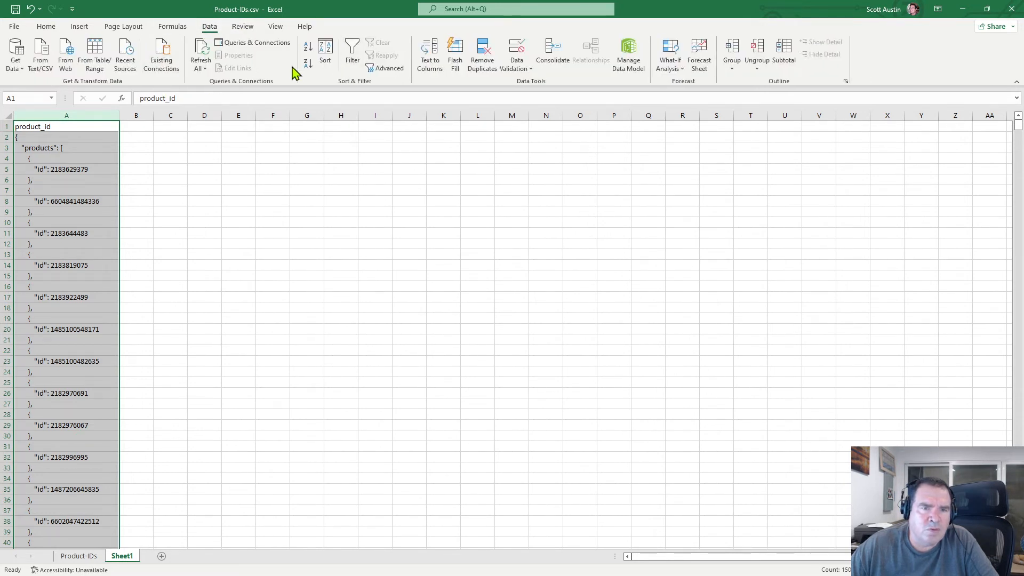
pyautogui.click(308, 64)
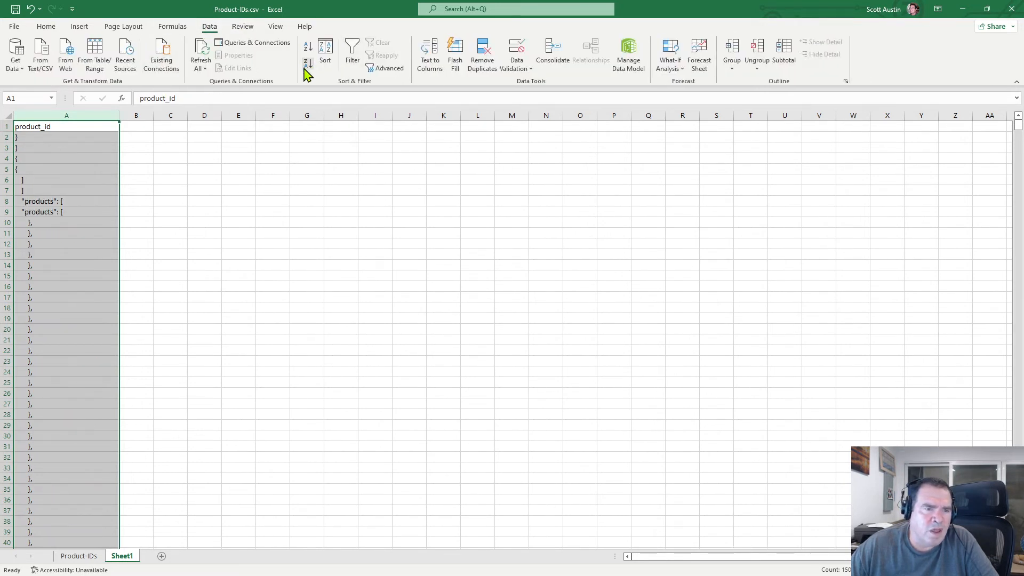
# Step: Delete rows 2 through 1009, which hold only JSON brackets and "products" lines, keeping the product_id header and the id lines
pyautogui.click(72, 254)
pyautogui.moveTo(4, 137); pyautogui.dragTo(195, 443)
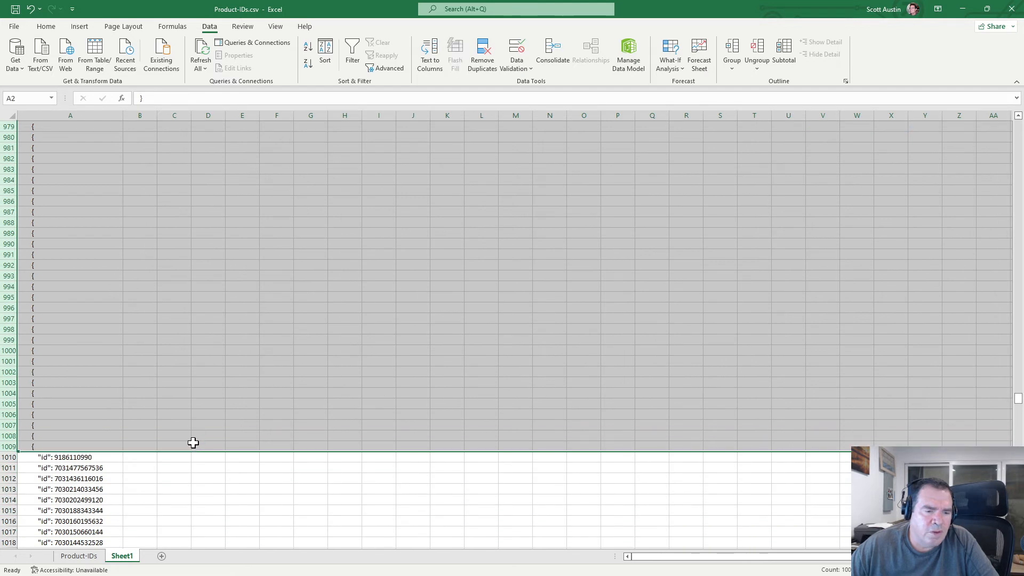
pyautogui.rightClick(109, 361)
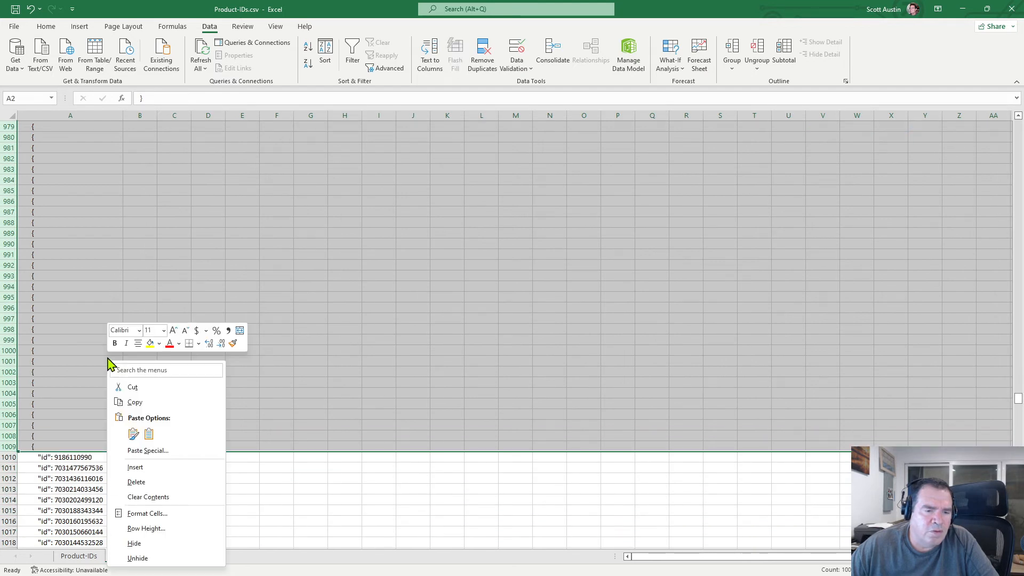
pyautogui.click(136, 481)
pyautogui.click(116, 168)
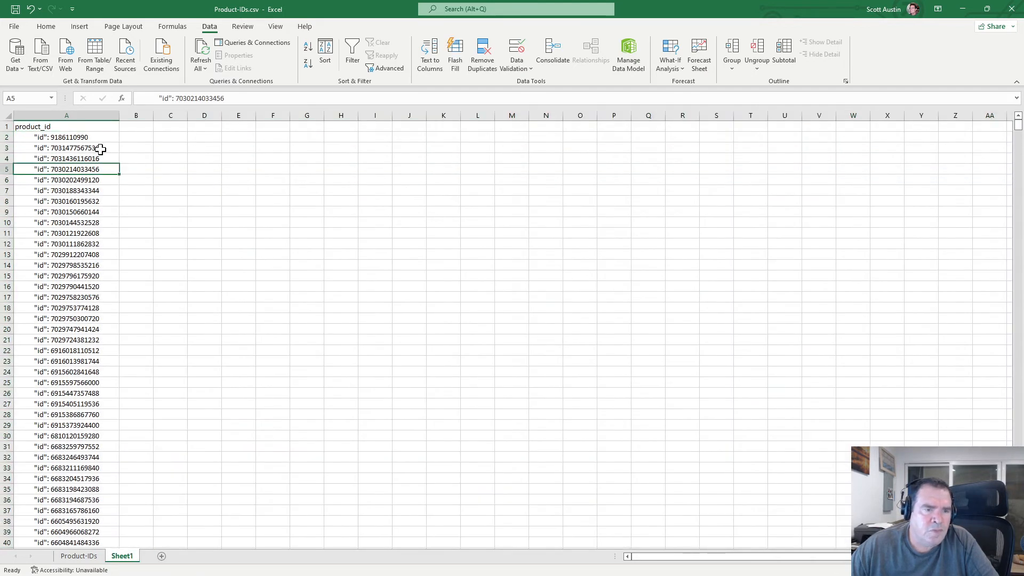
# Step: Apply the Number format to all of column A in Sheet1 and select cell A2
pyautogui.click(78, 138)
pyautogui.click(60, 115)
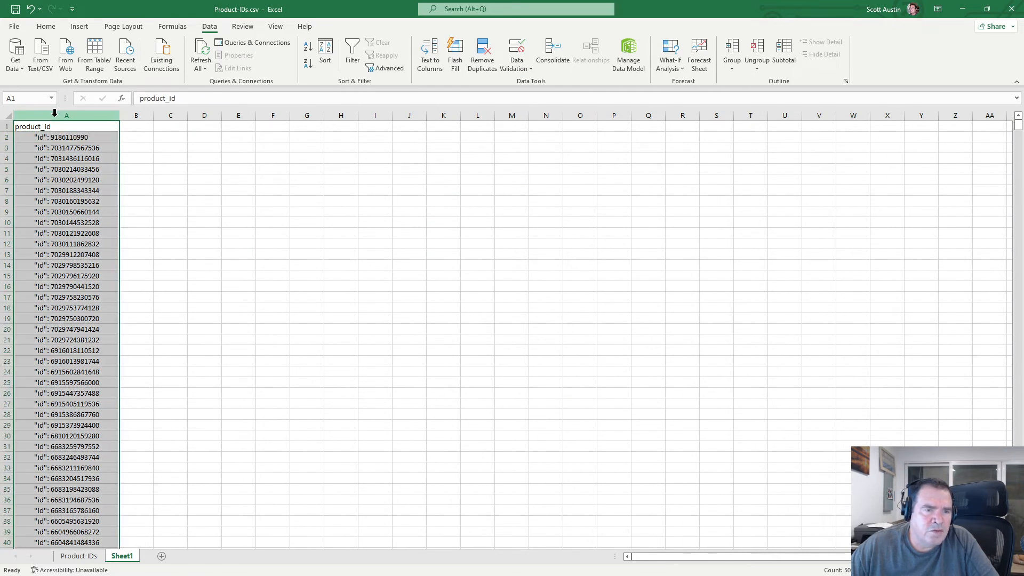
pyautogui.click(48, 27)
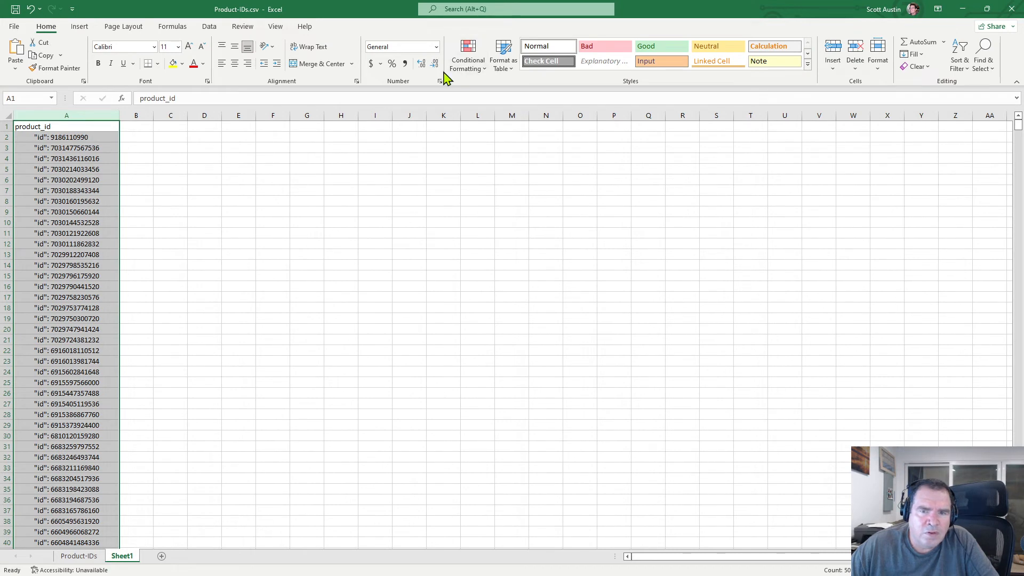
pyautogui.click(436, 48)
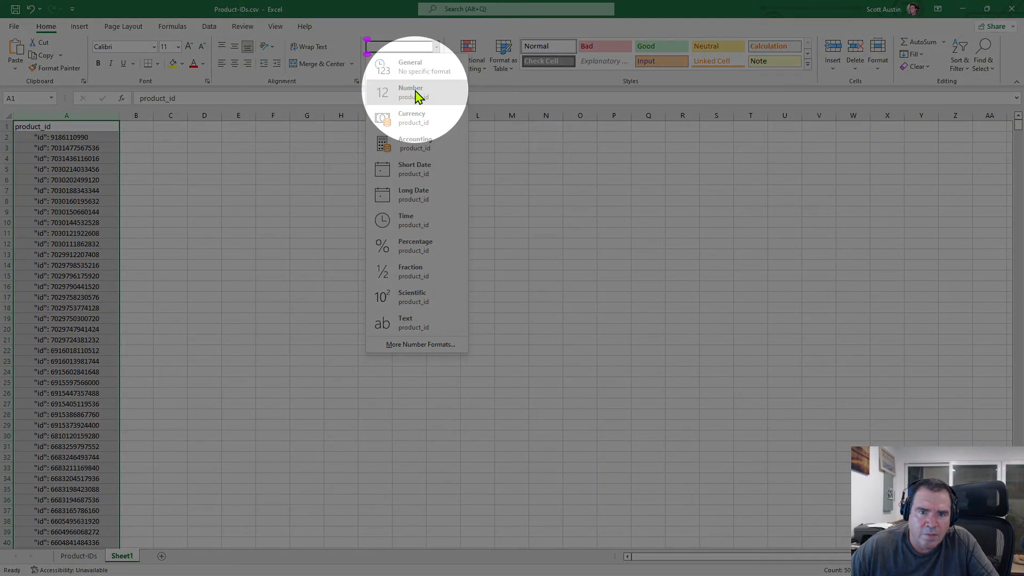
pyautogui.click(417, 95)
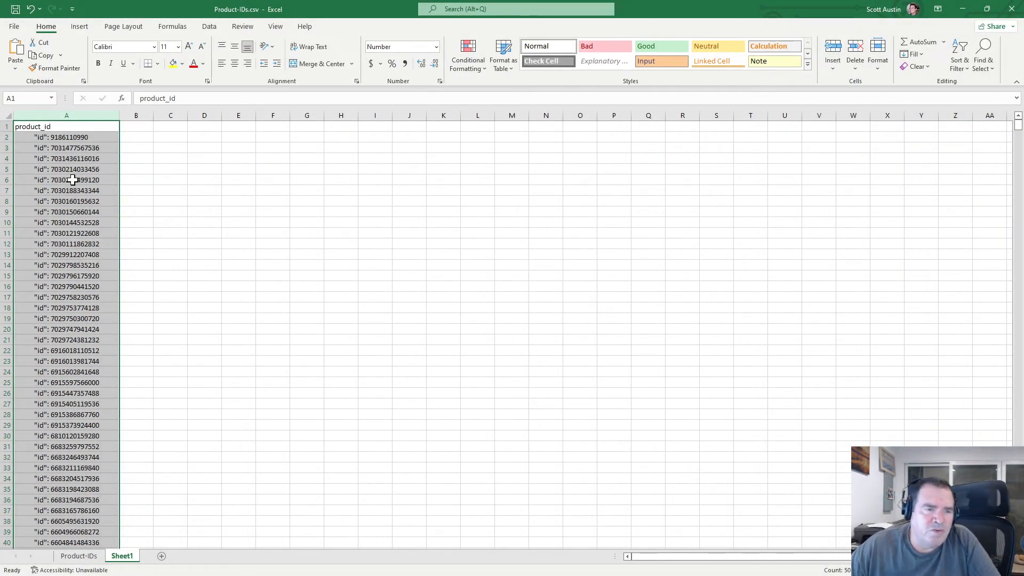
pyautogui.click(56, 140)
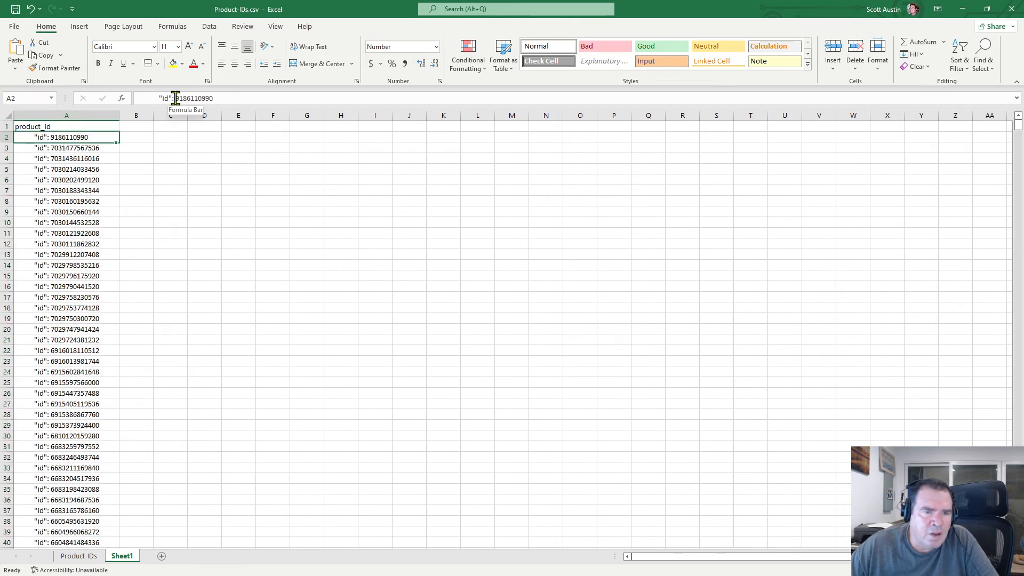
# Step: Copy the leading spaces and "id": text that precede the ID number in cell A2
pyautogui.moveTo(175, 99); pyautogui.dragTo(141, 98)
pyautogui.rightClick(148, 98)
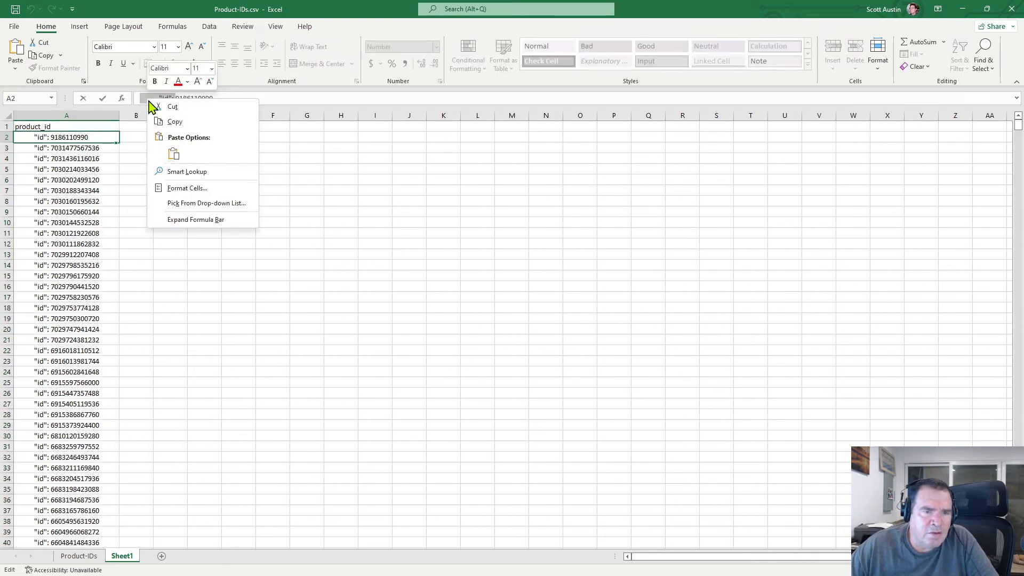
pyautogui.click(174, 122)
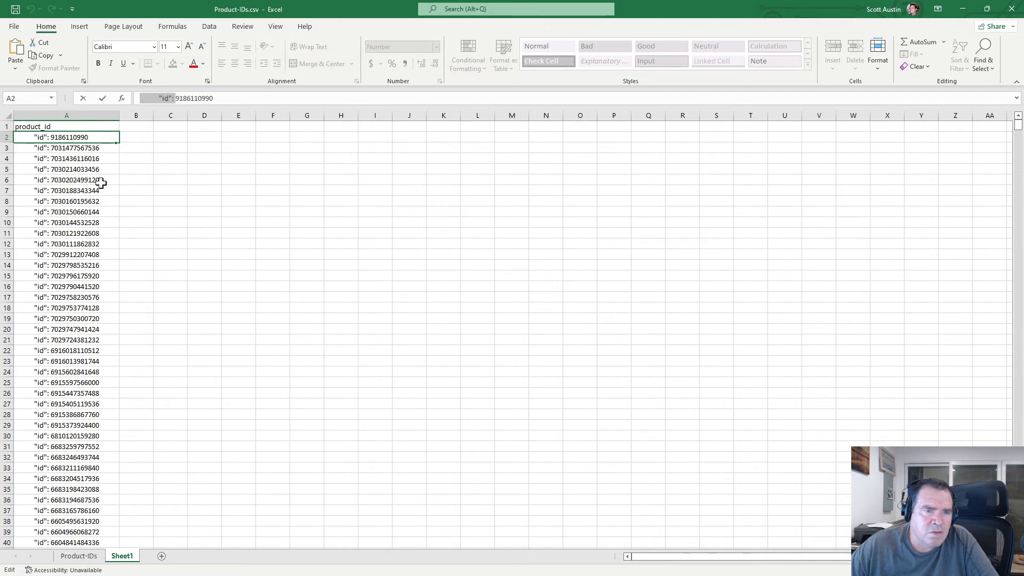
pyautogui.click(122, 170)
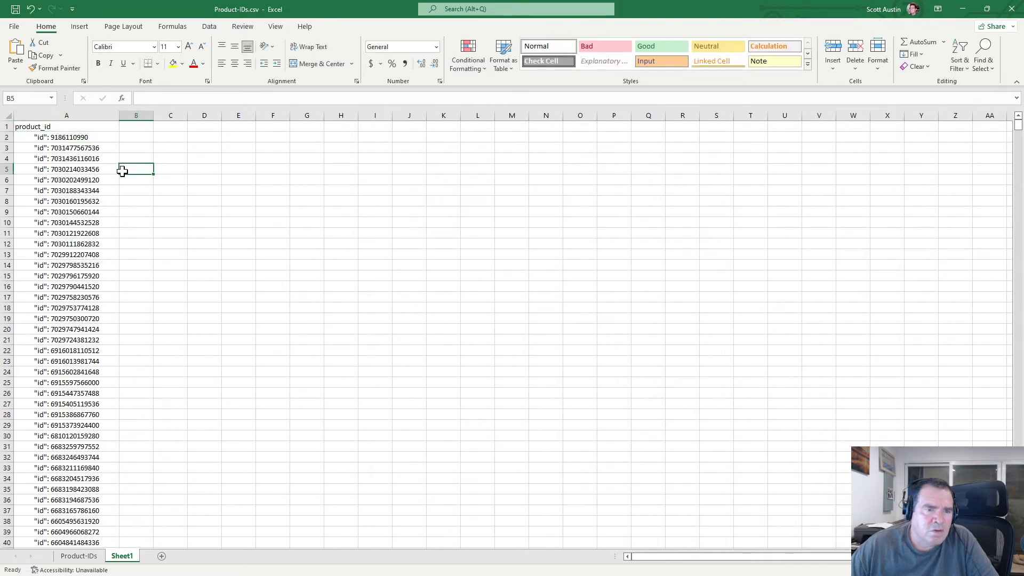
# Step: Replace every copied "id": prefix in column A of Sheet1 with nothing
pyautogui.click(66, 110)
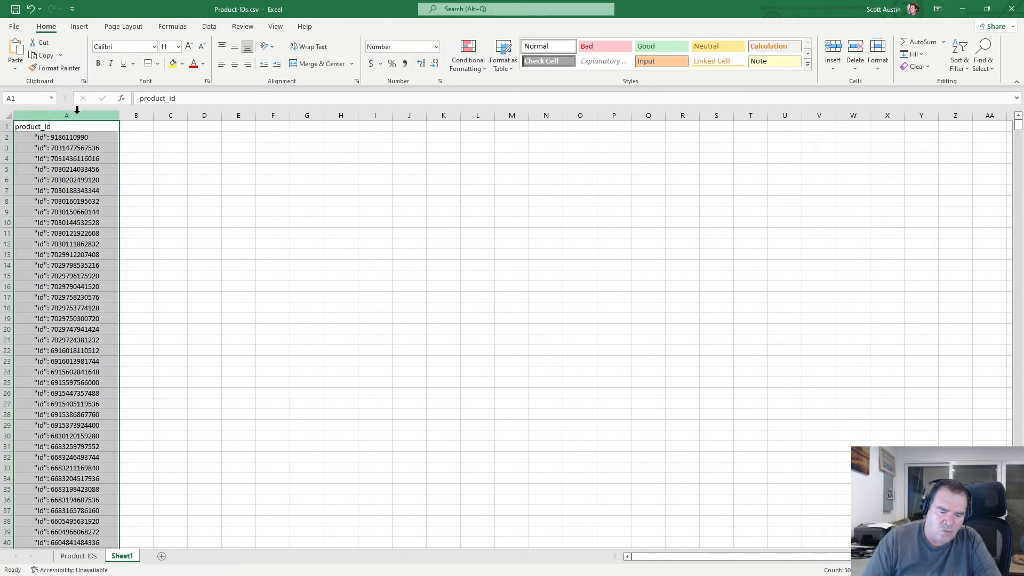
pyautogui.hotkey('ctrl', 'f')
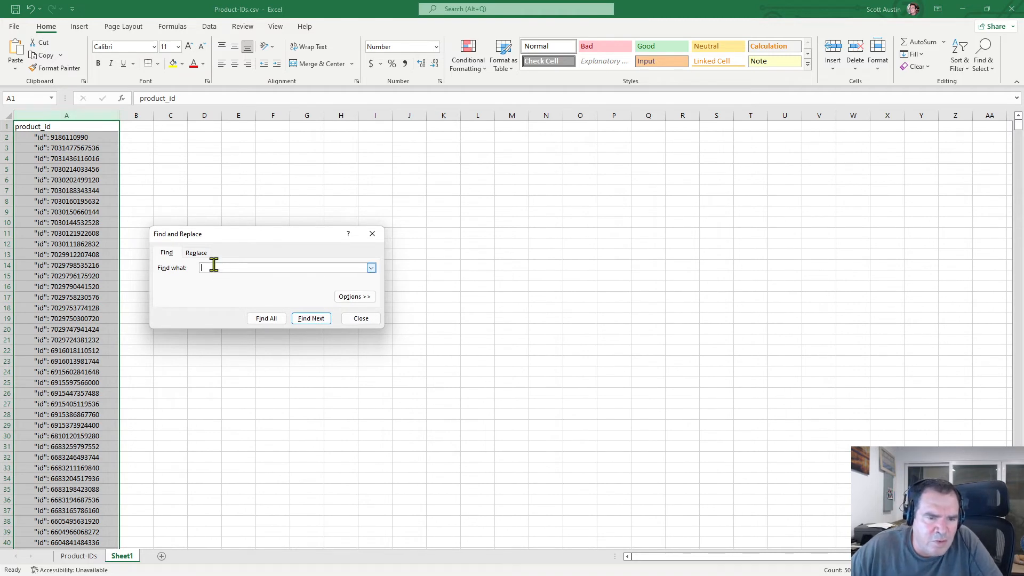
pyautogui.rightClick(214, 266)
pyautogui.click(238, 297)
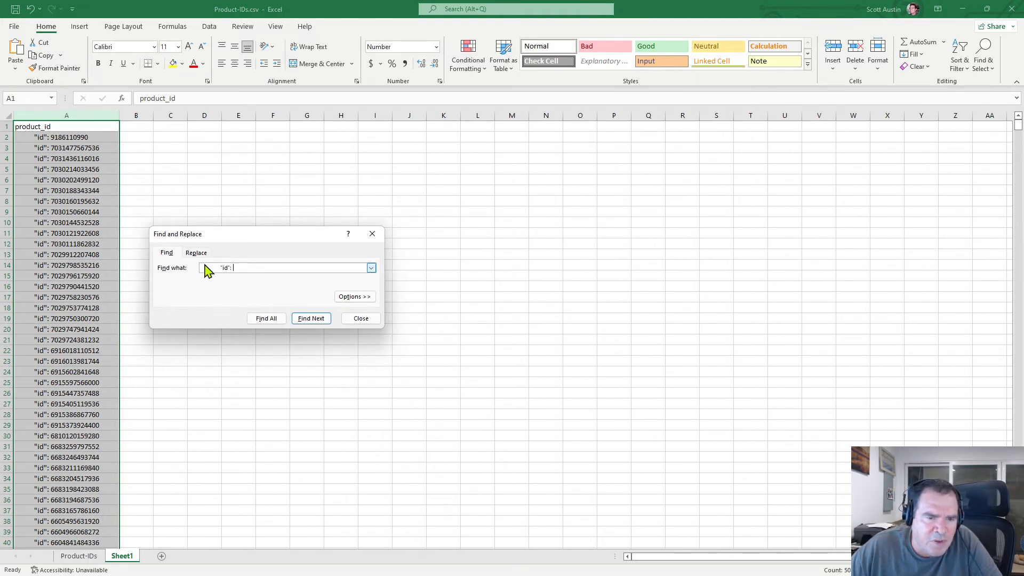
pyautogui.click(195, 254)
pyautogui.click(203, 281)
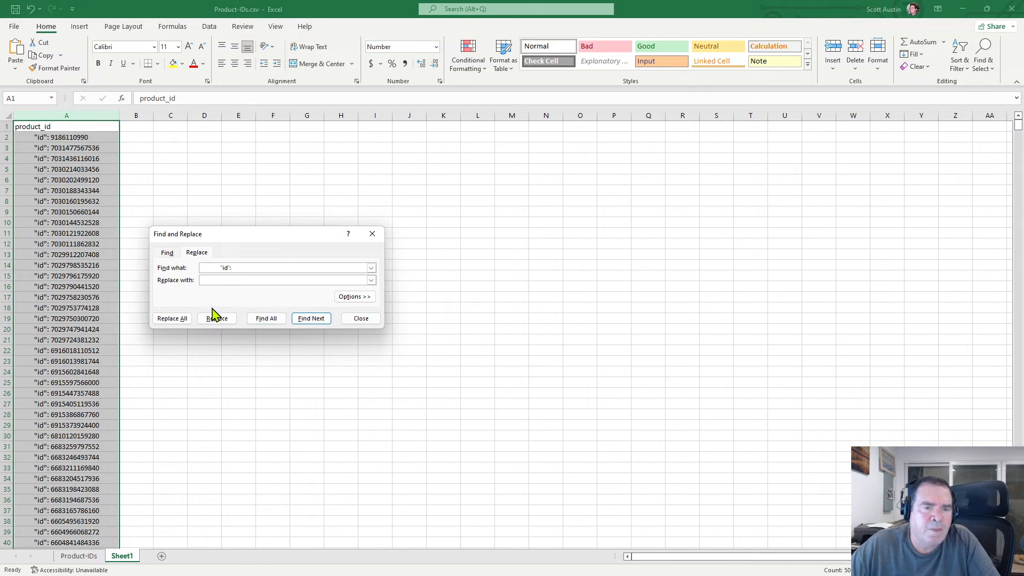
pyautogui.click(173, 318)
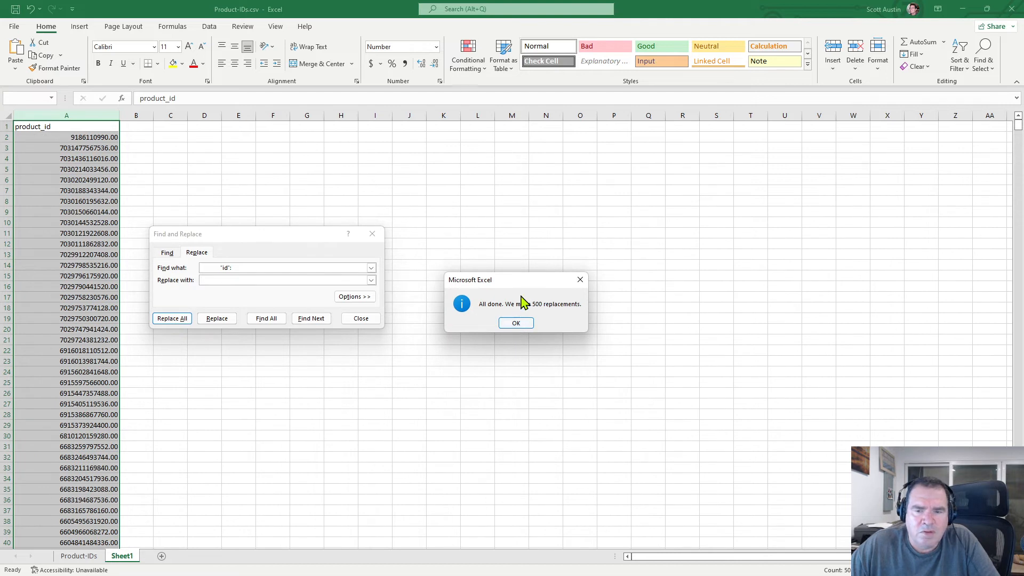
pyautogui.click(515, 323)
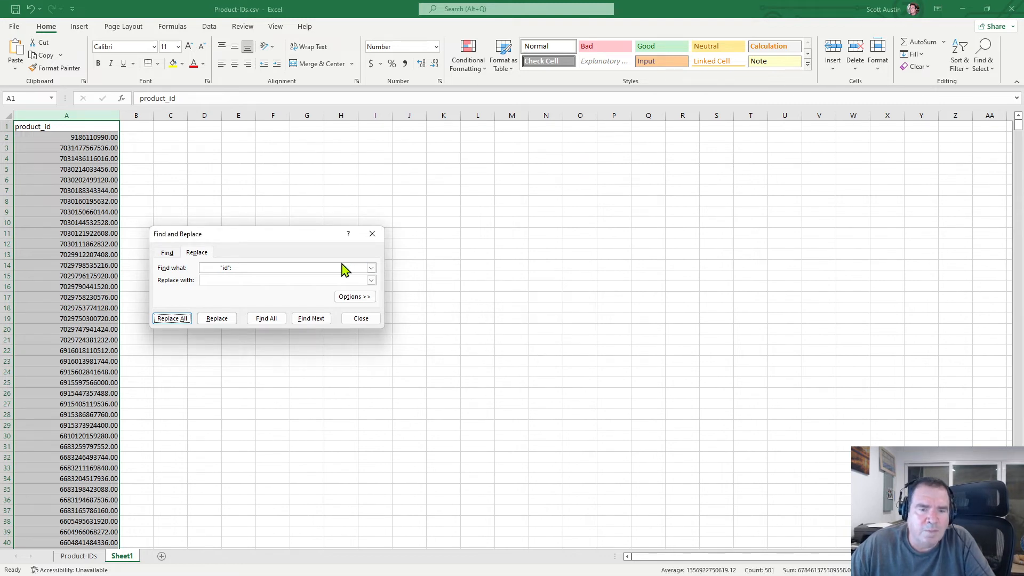
pyautogui.click(361, 318)
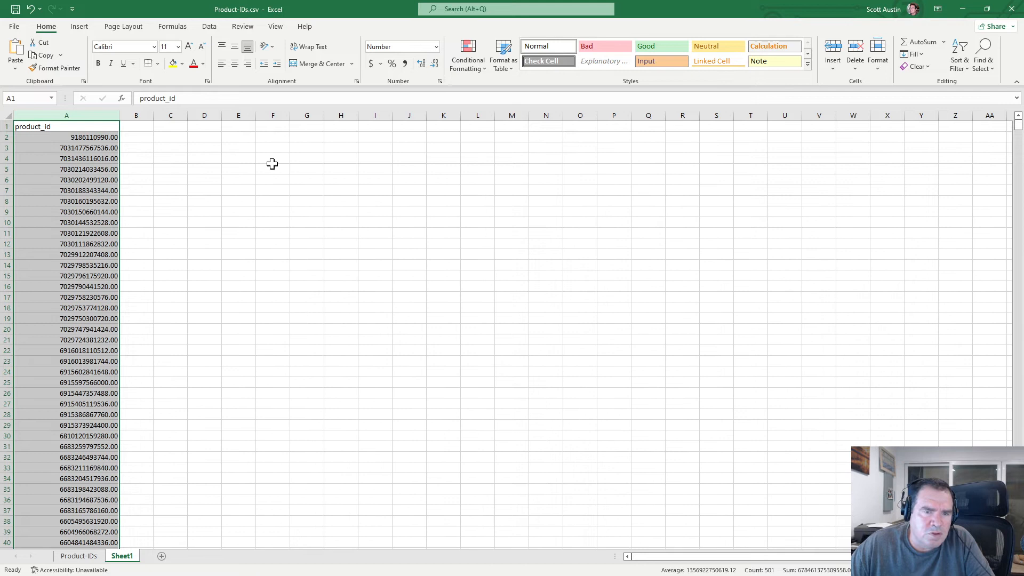
# Step: Reduce column A of Sheet1 to zero decimal places and compare it with the Product-IDs sheet
pyautogui.click(434, 63)
pyautogui.click(434, 64)
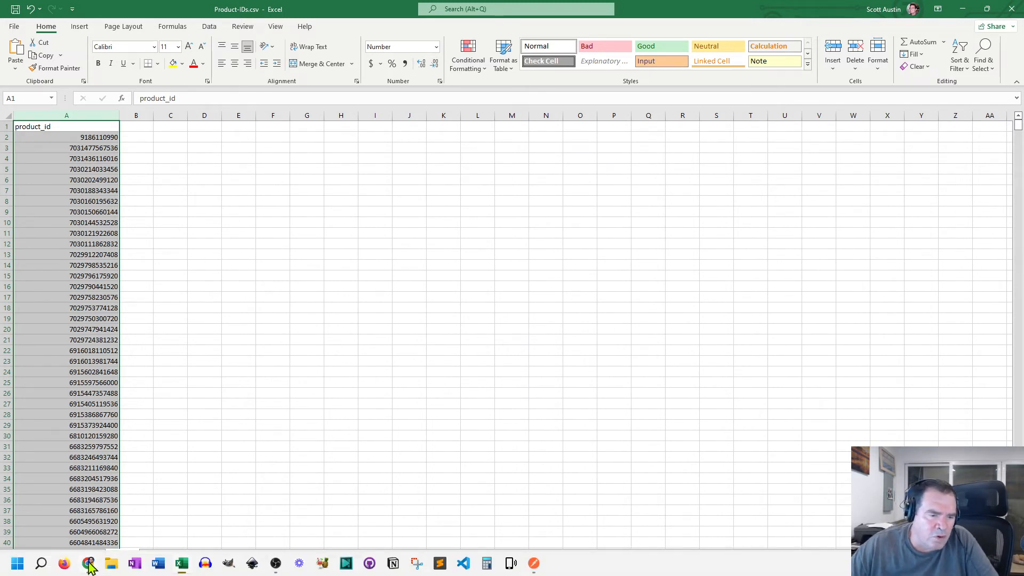
pyautogui.click(79, 555)
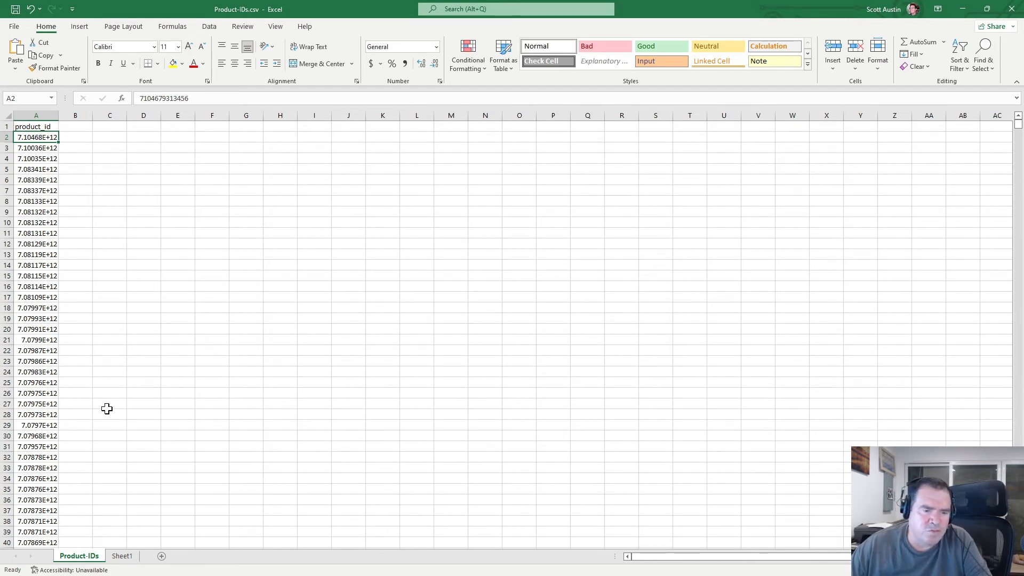
pyautogui.click(122, 555)
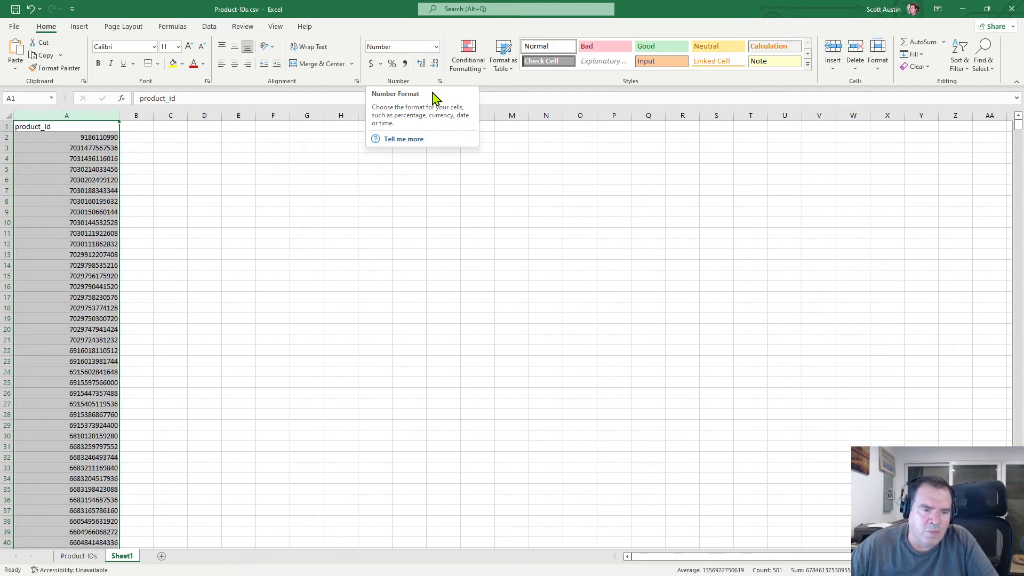
# Step: Close Product-IDs.csv without saving and open the Updates a product template request of Fine Linen and Bath in Postman
pyautogui.click(1012, 15)
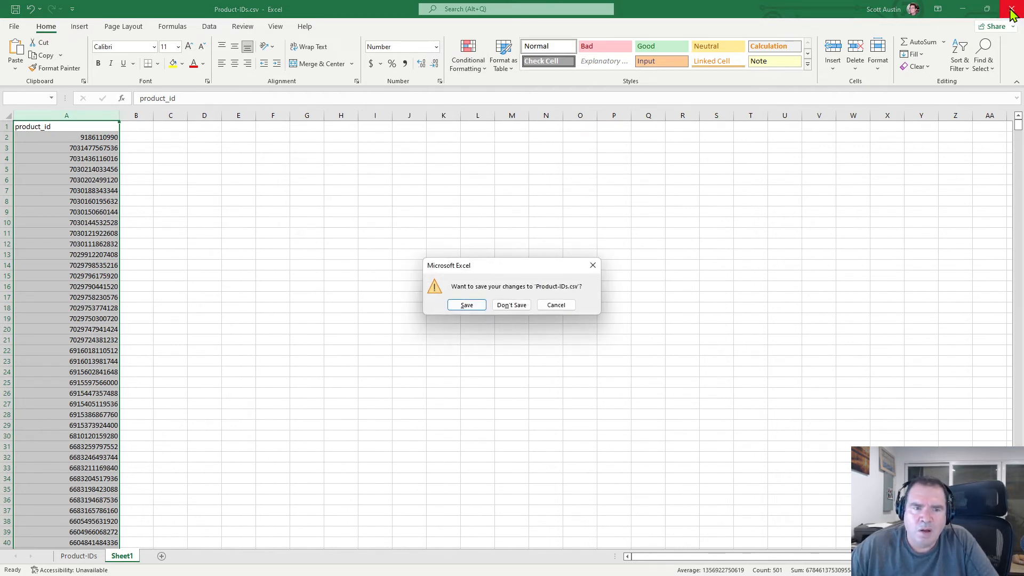
pyautogui.click(508, 308)
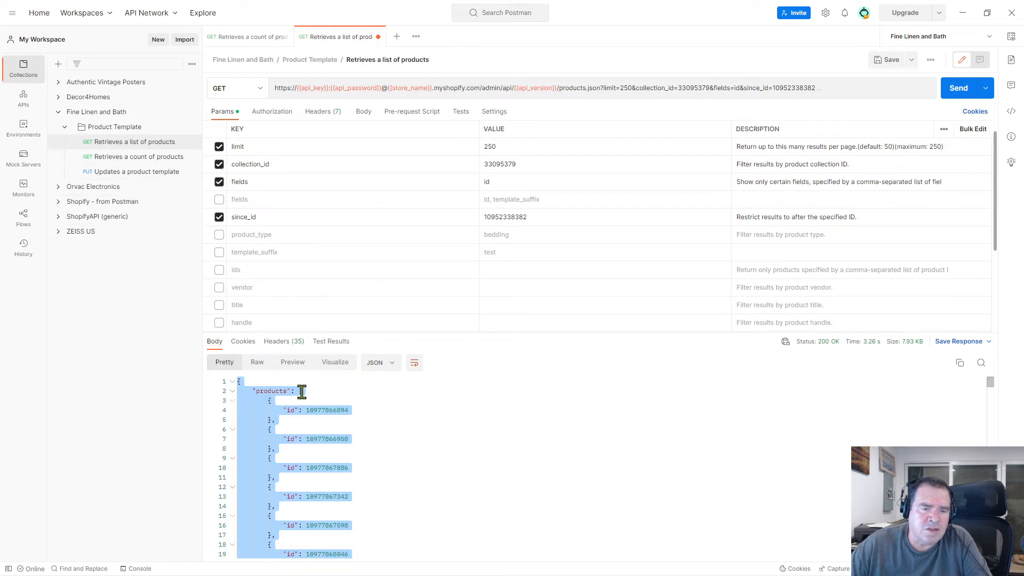
pyautogui.doubleClick(323, 410)
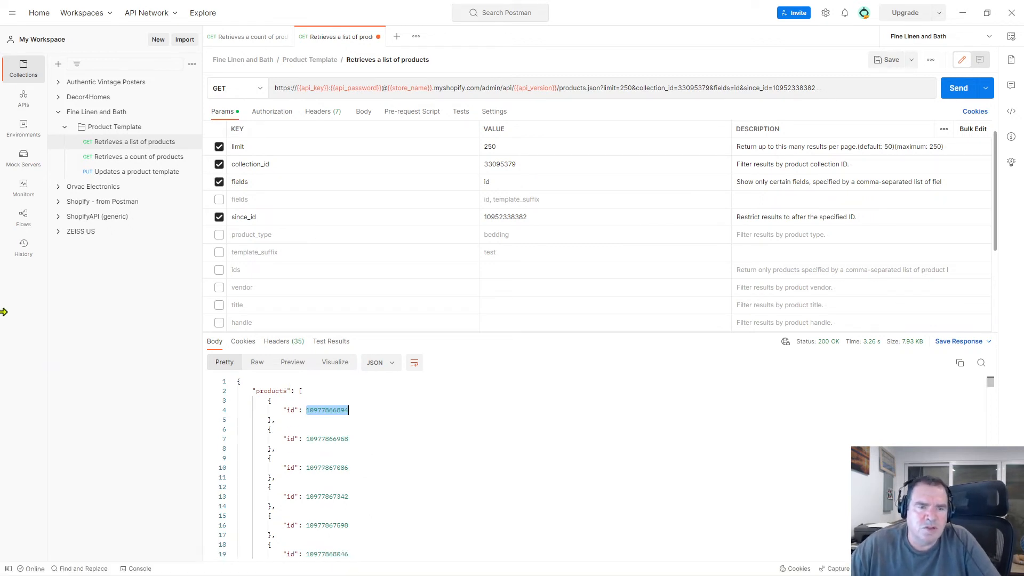
pyautogui.click(109, 173)
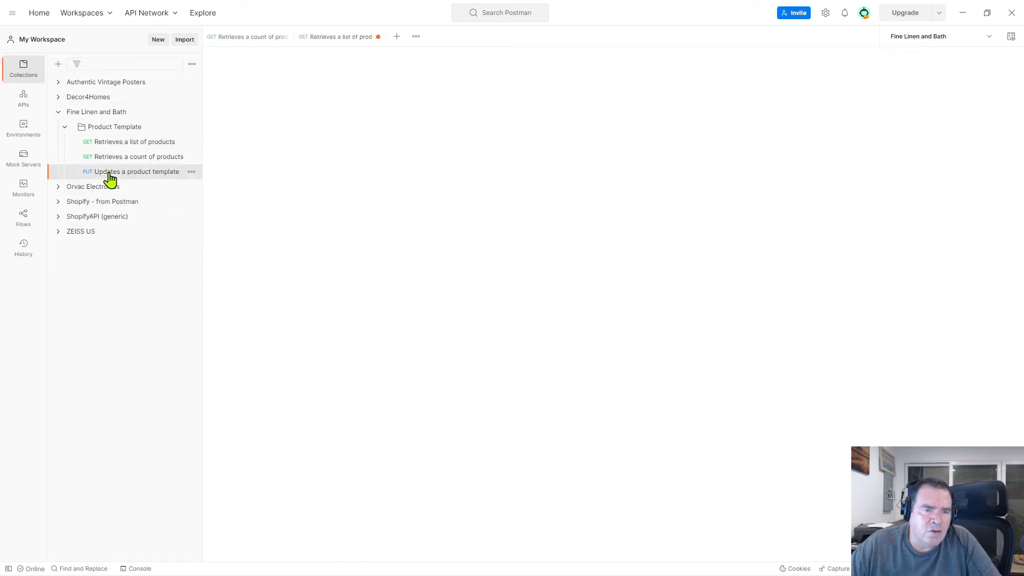
# Step: Look up the original Updates a product request in the Product subfolder of Products in the Shopify - from Postman collection
pyautogui.click(59, 203)
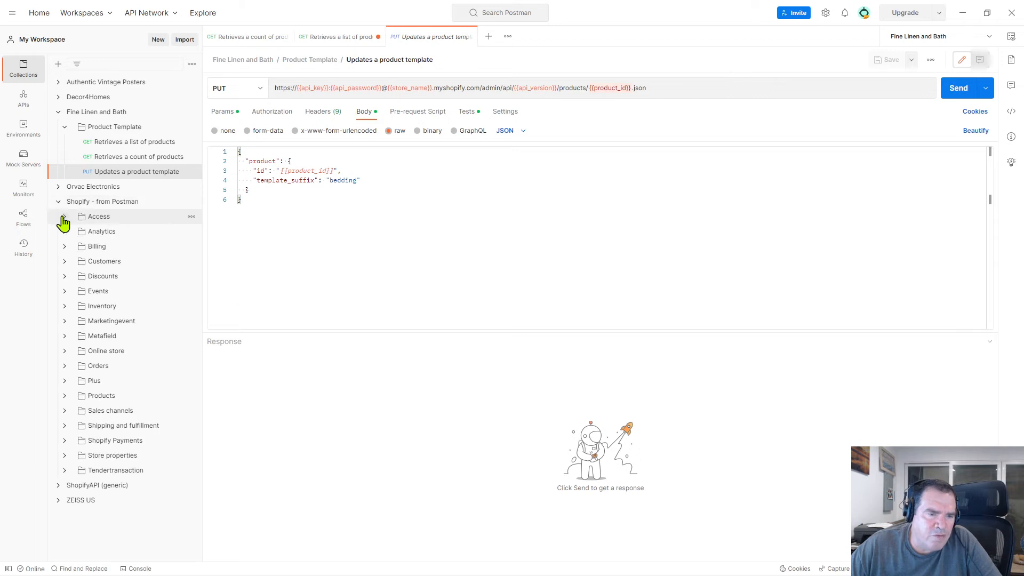
pyautogui.click(64, 397)
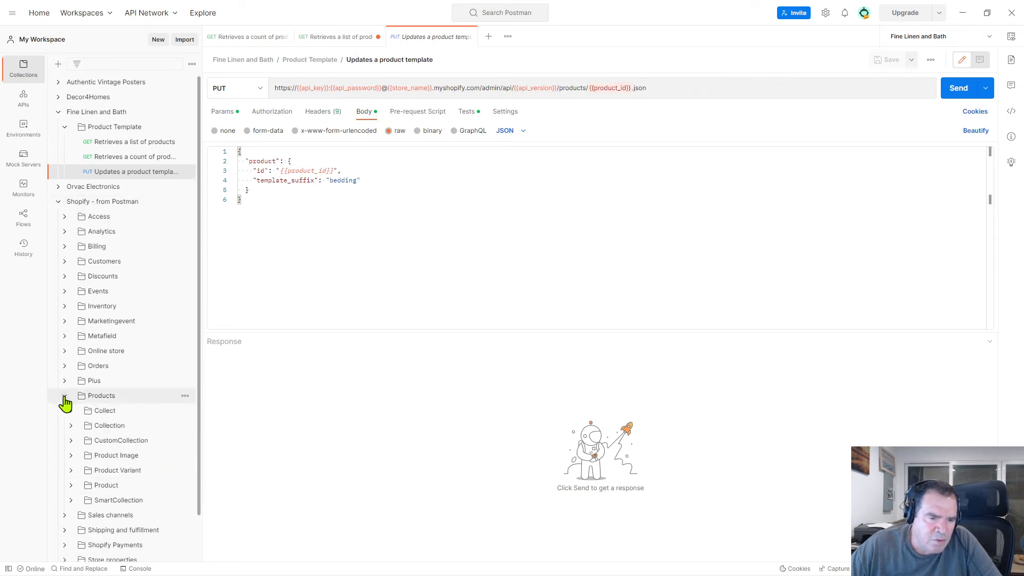
pyautogui.click(70, 486)
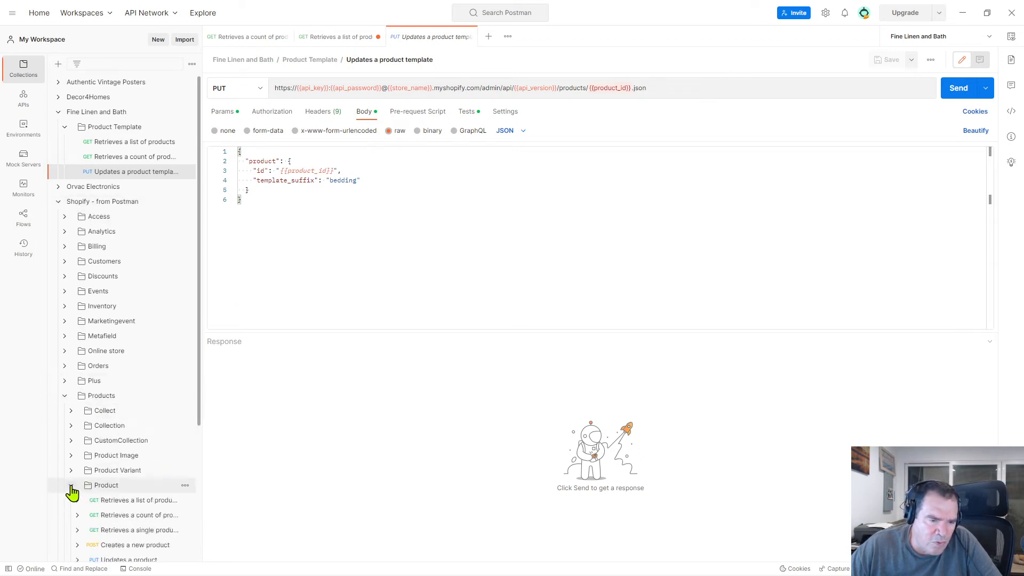
pyautogui.scroll(-3, 130, 453)
pyautogui.click(116, 424)
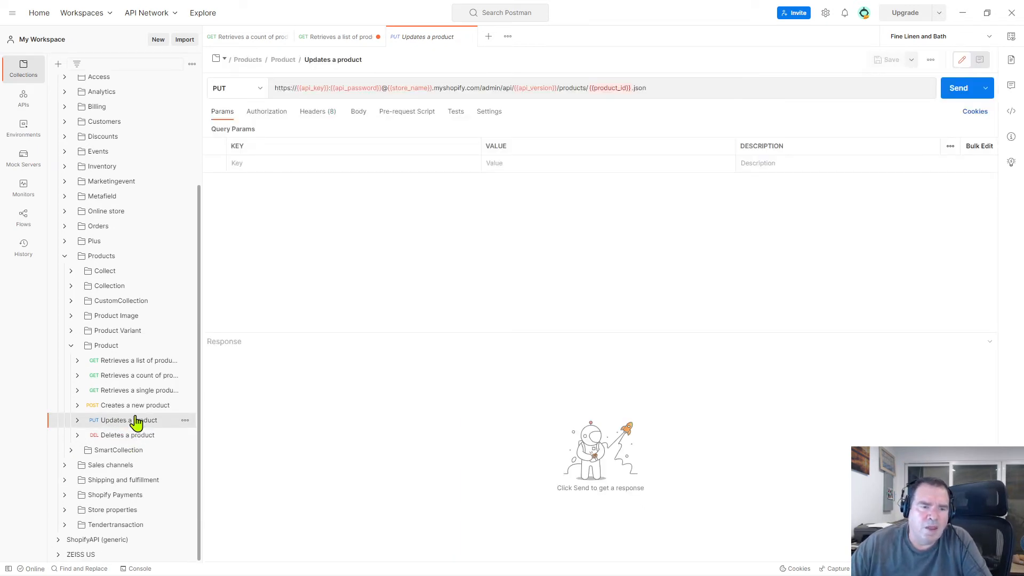
pyautogui.scroll(3, 93, 163)
# Step: Examine the query parameters and the raw JSON body of the Updates a product template request
pyautogui.click(130, 172)
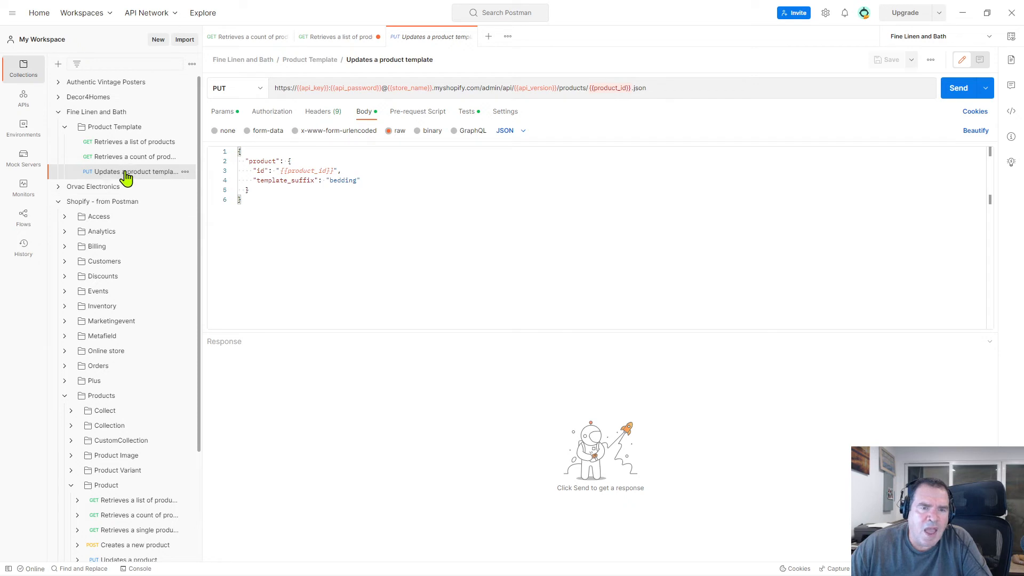
pyautogui.click(362, 113)
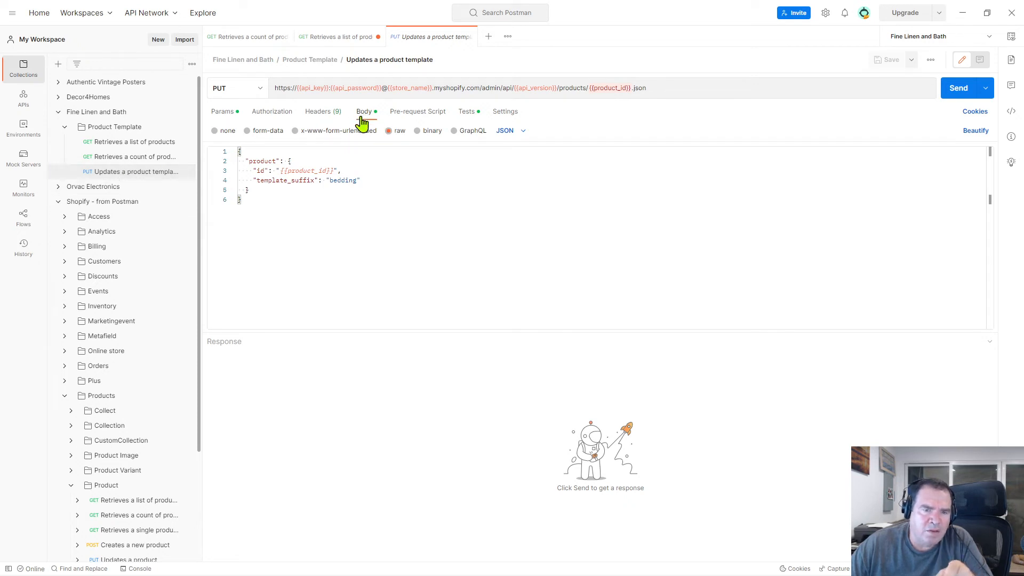
pyautogui.click(222, 112)
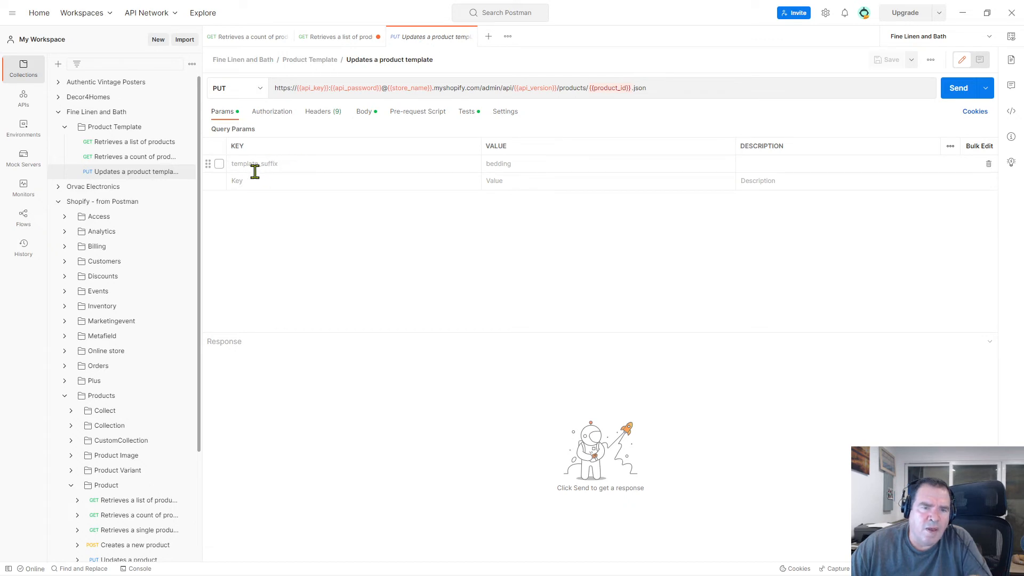
pyautogui.click(364, 113)
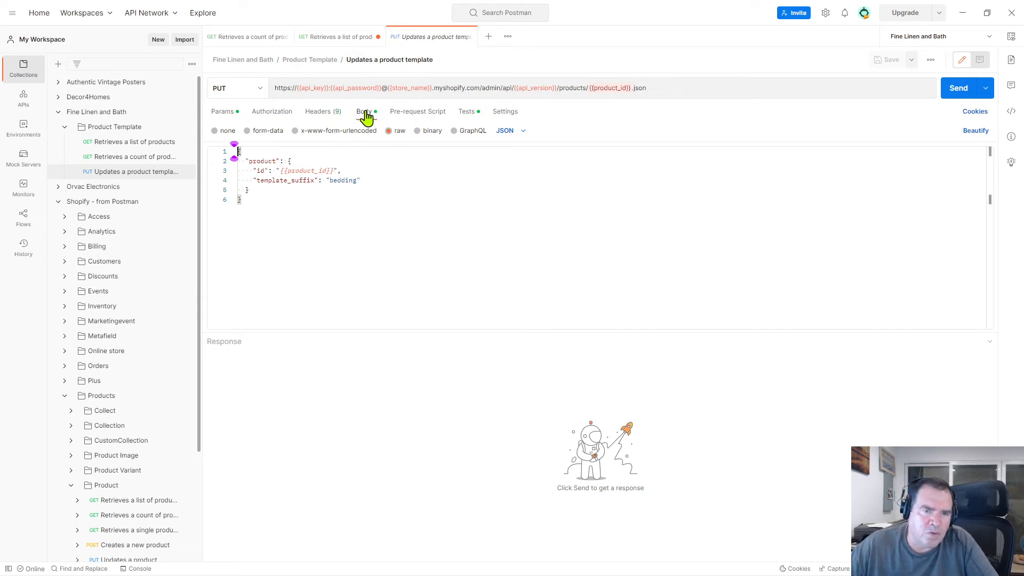
pyautogui.click(220, 113)
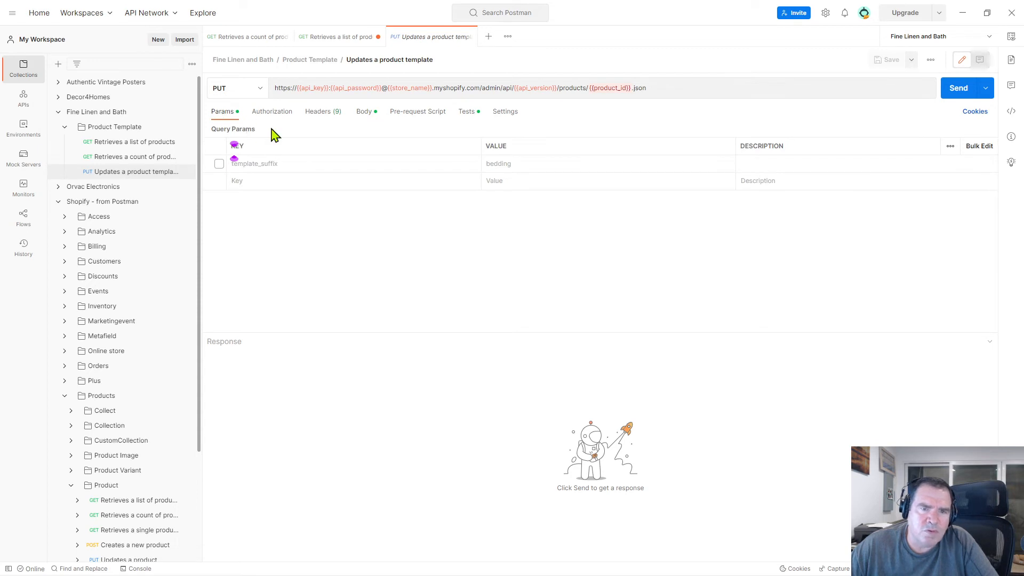
pyautogui.click(364, 114)
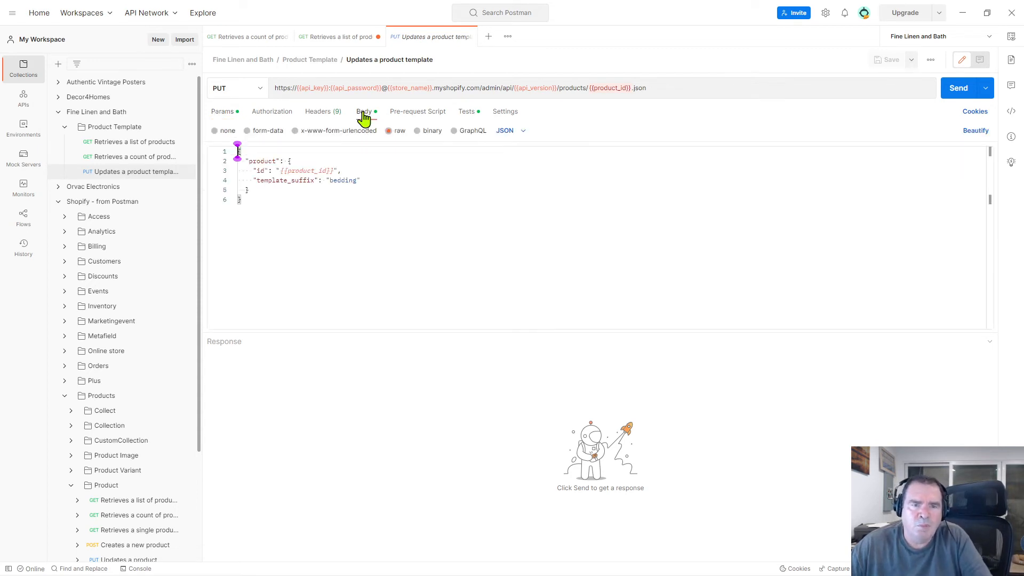
pyautogui.moveTo(261, 206); pyautogui.dragTo(225, 154)
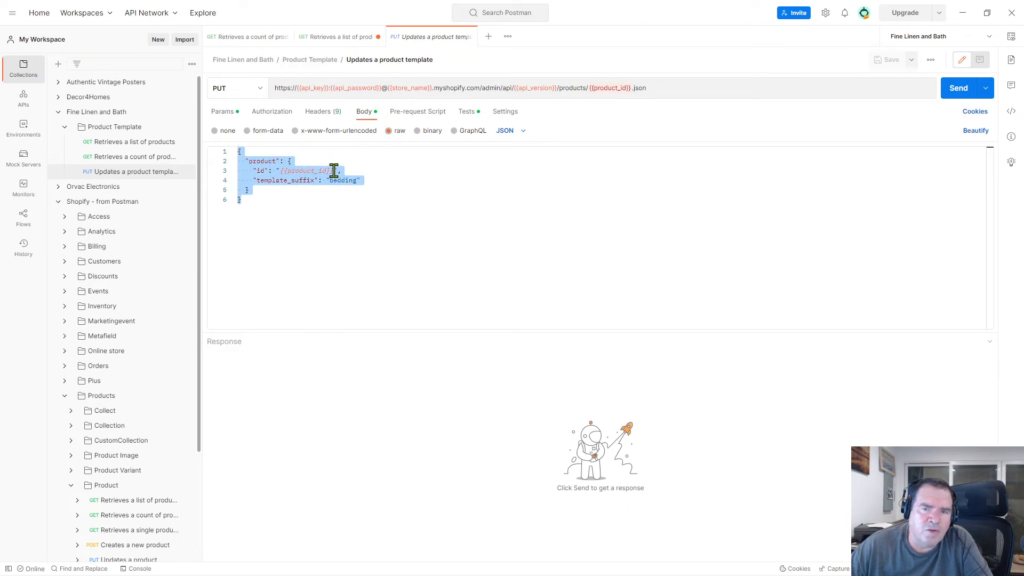
pyautogui.click(325, 239)
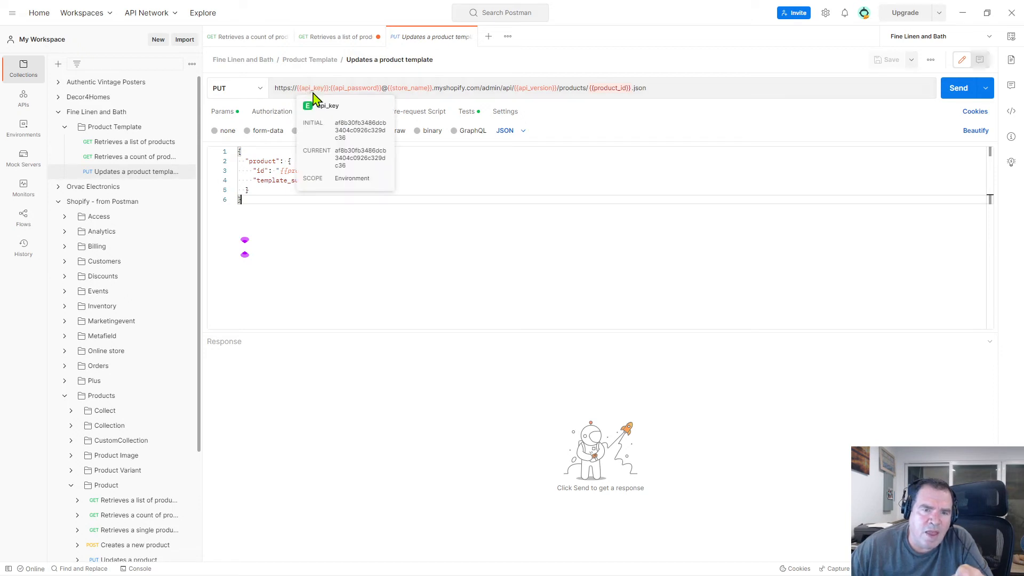
# Step: Inspect the api_key variable in the request URL and look over the list of environments
pyautogui.moveTo(312, 88)
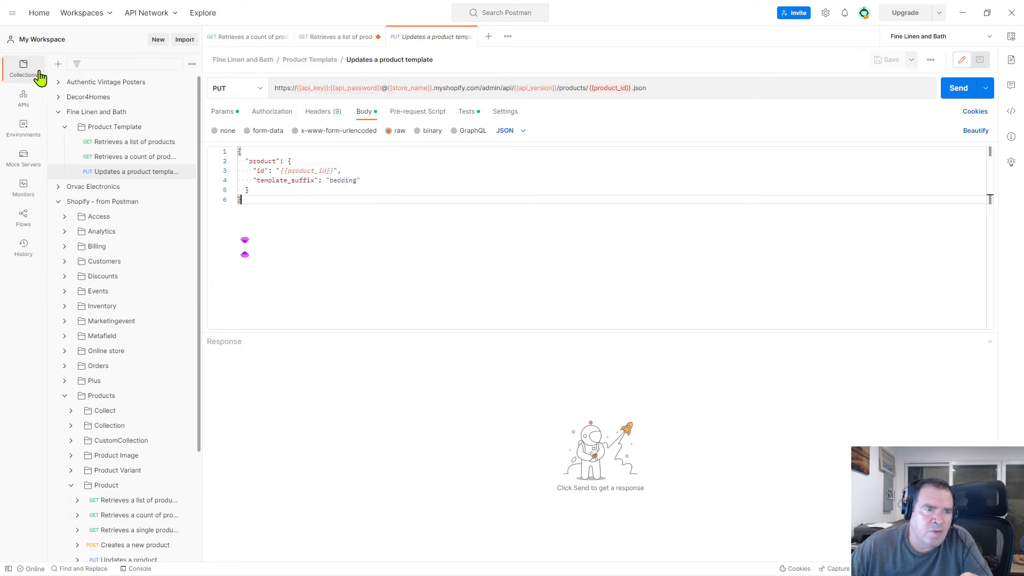
pyautogui.click(24, 131)
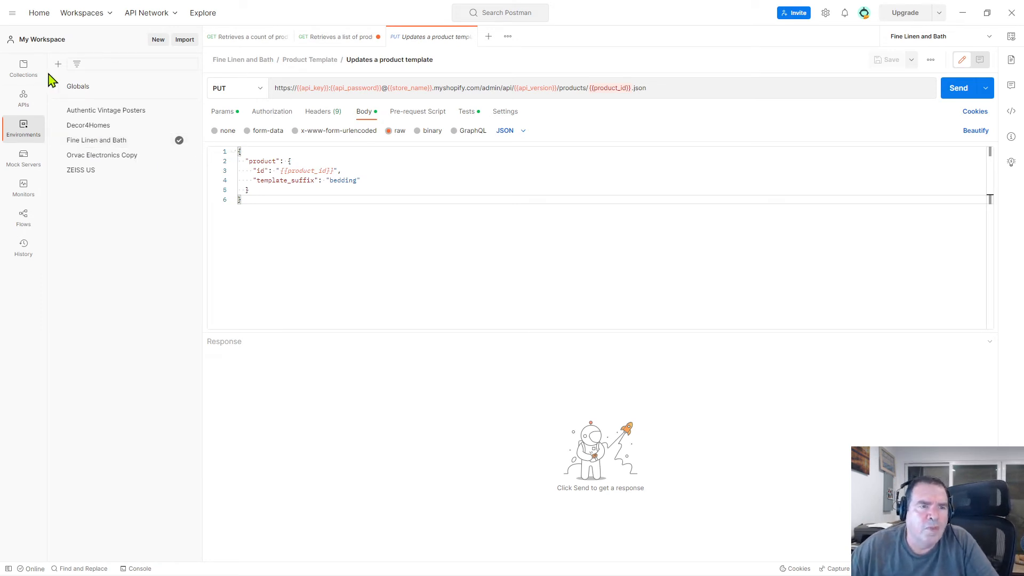
pyautogui.click(23, 68)
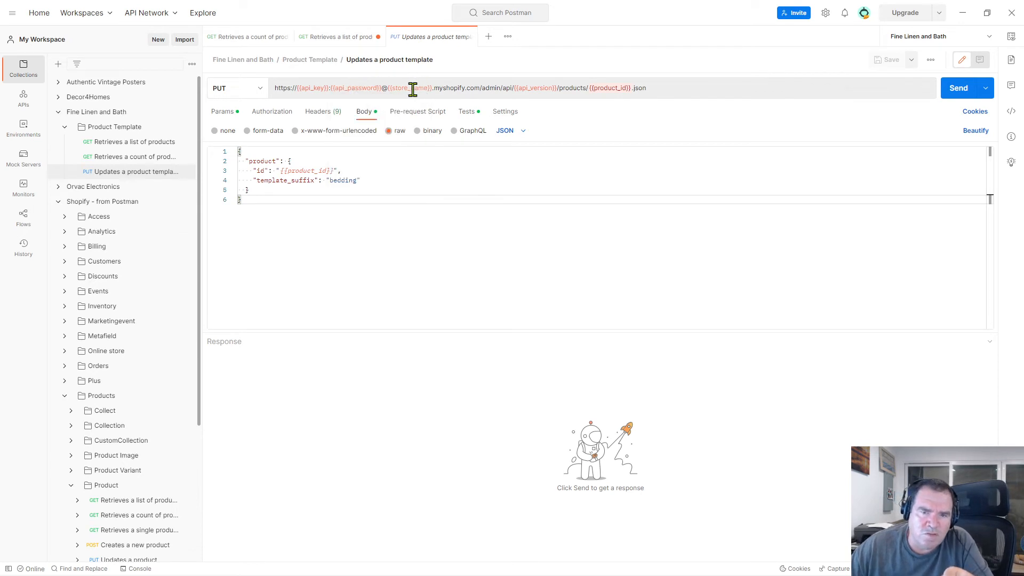
# Step: Inspect the store_name and api_version variables in the request URL and view api_version in the workspace's Globals
pyautogui.moveTo(413, 89)
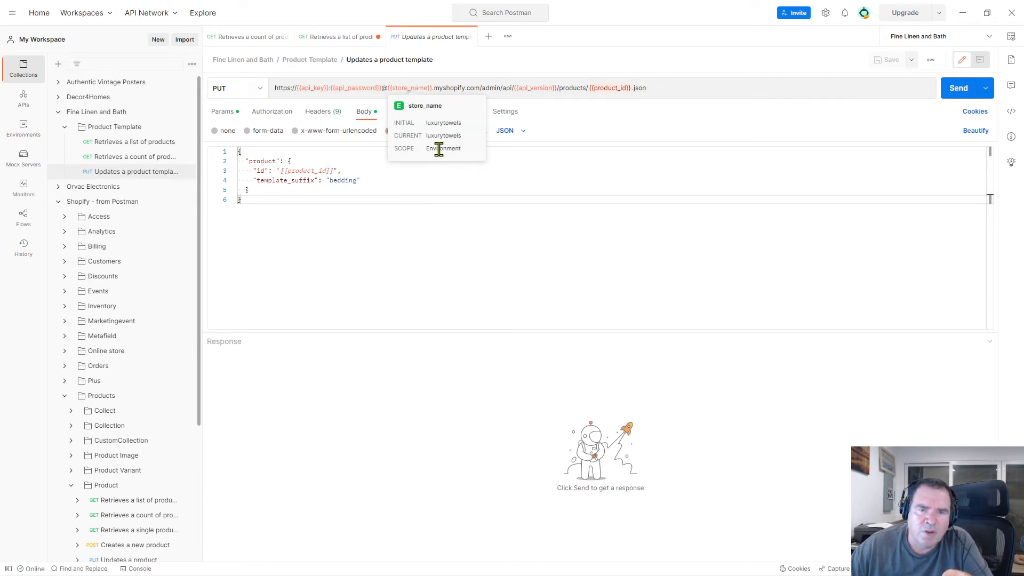
pyautogui.moveTo(535, 90)
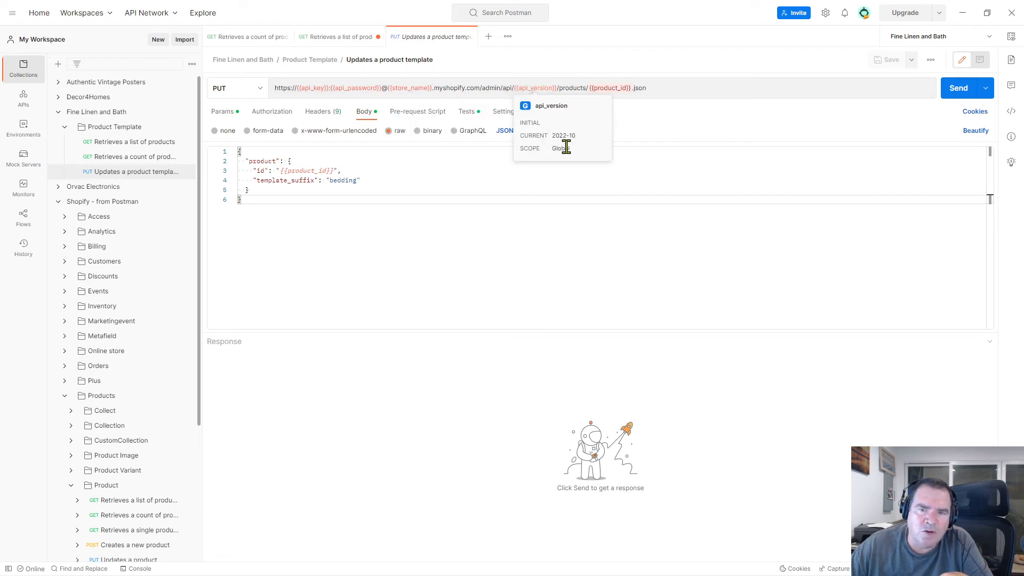
pyautogui.click(18, 131)
pyautogui.click(74, 90)
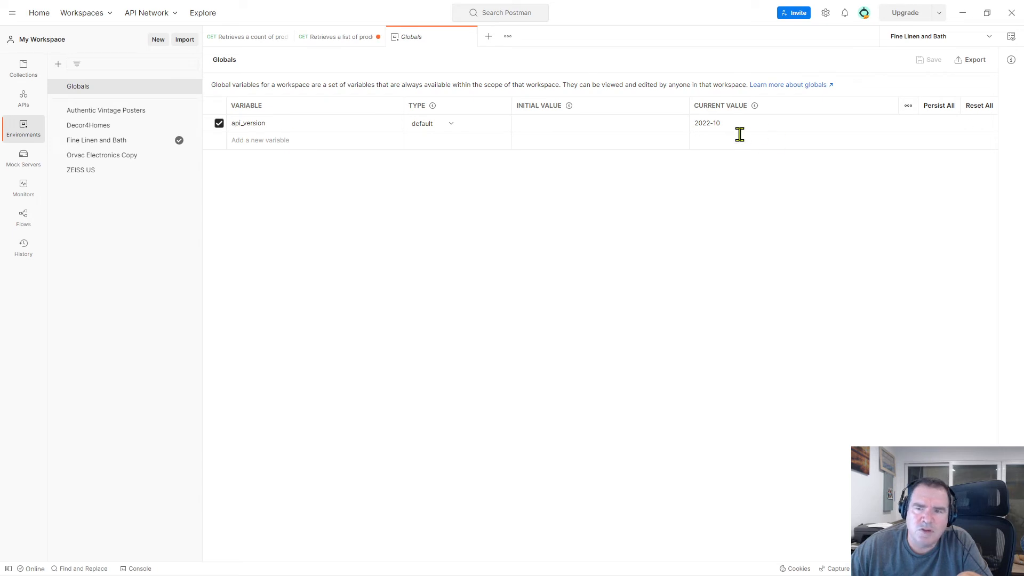
# Step: Close the Globals variables and open the Updates a product template request in the Fine Linen and Bath collection
pyautogui.doubleClick(703, 122)
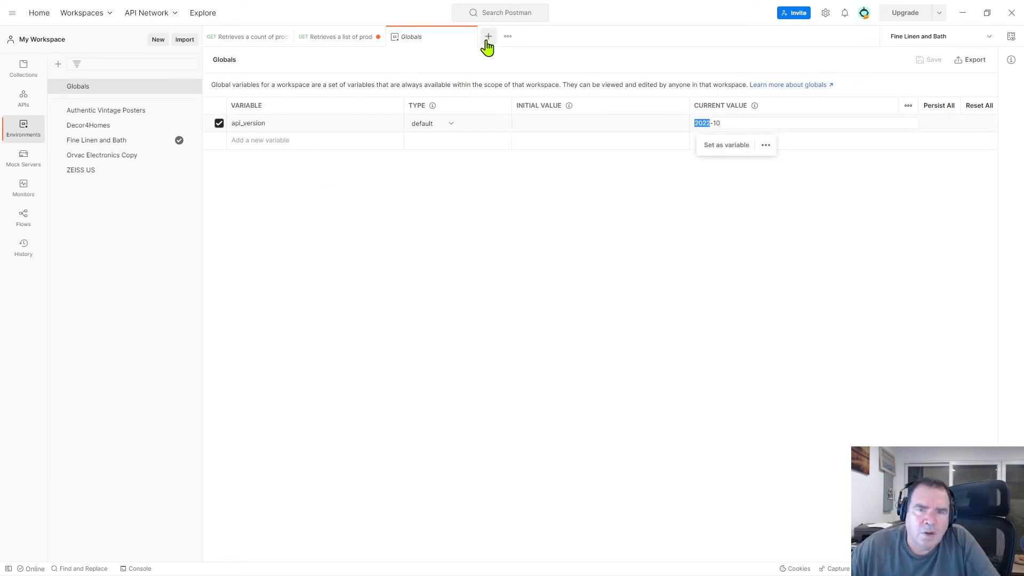
pyautogui.click(469, 37)
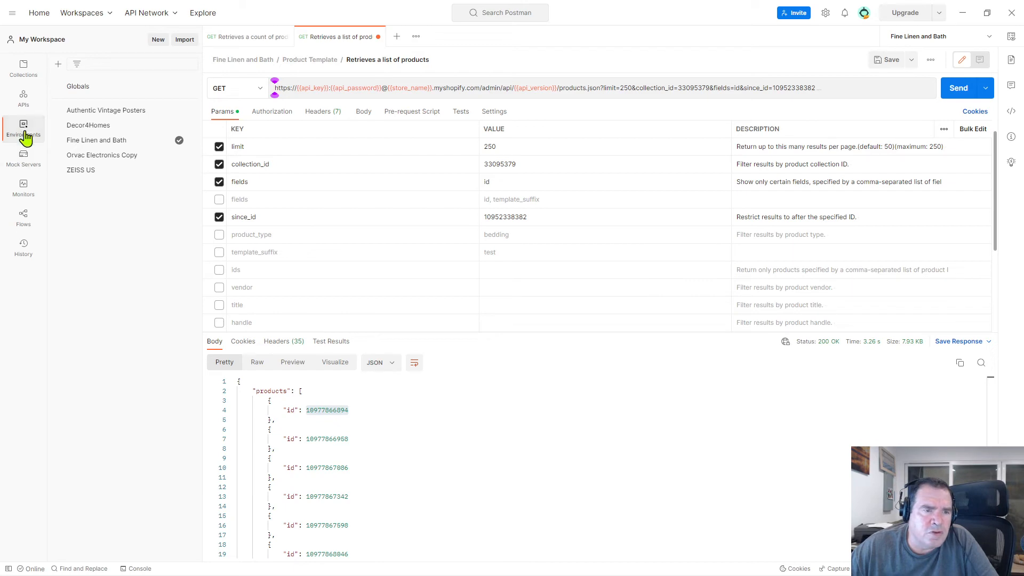
pyautogui.click(376, 37)
pyautogui.click(543, 333)
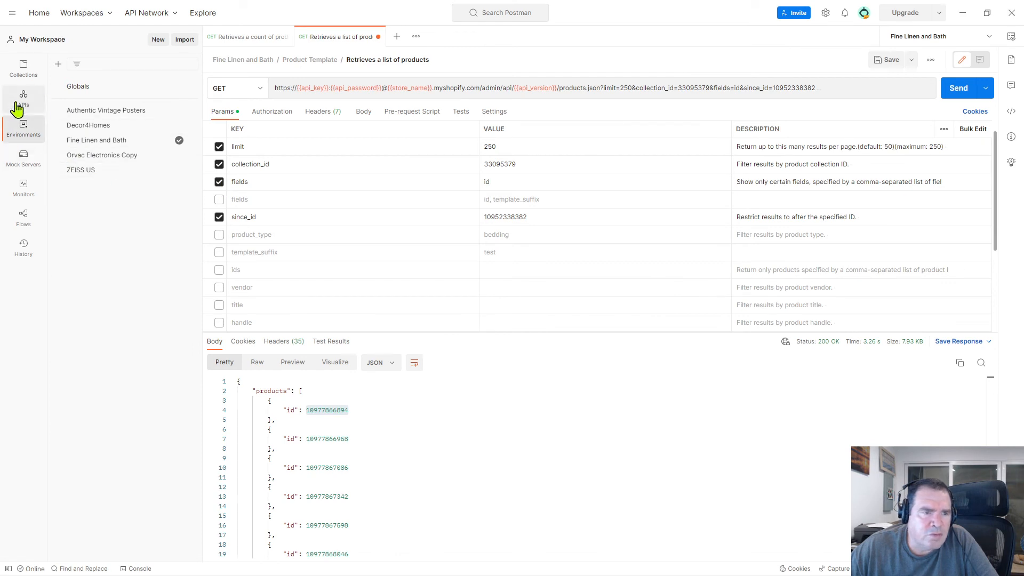
pyautogui.click(23, 67)
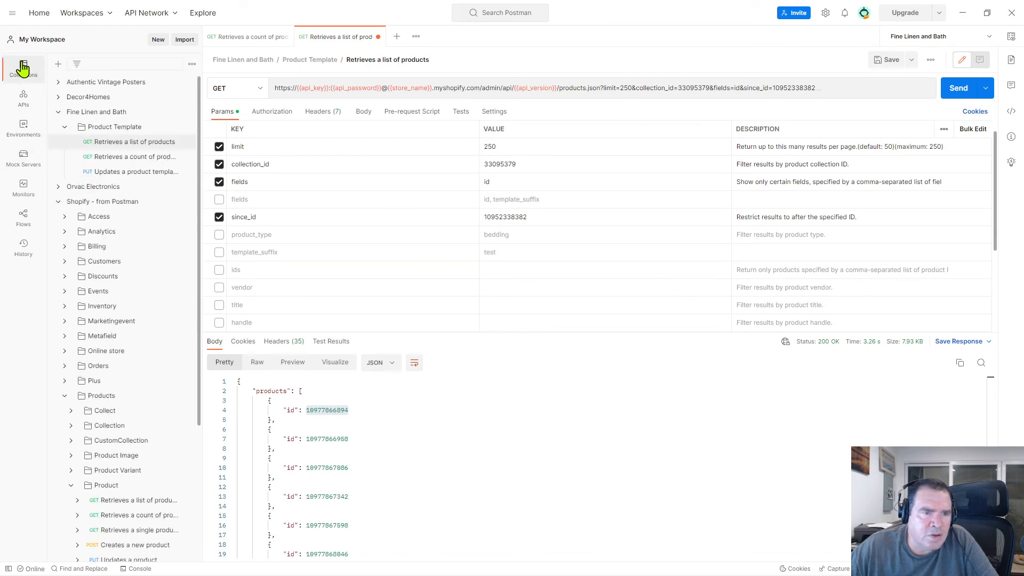
pyautogui.click(112, 173)
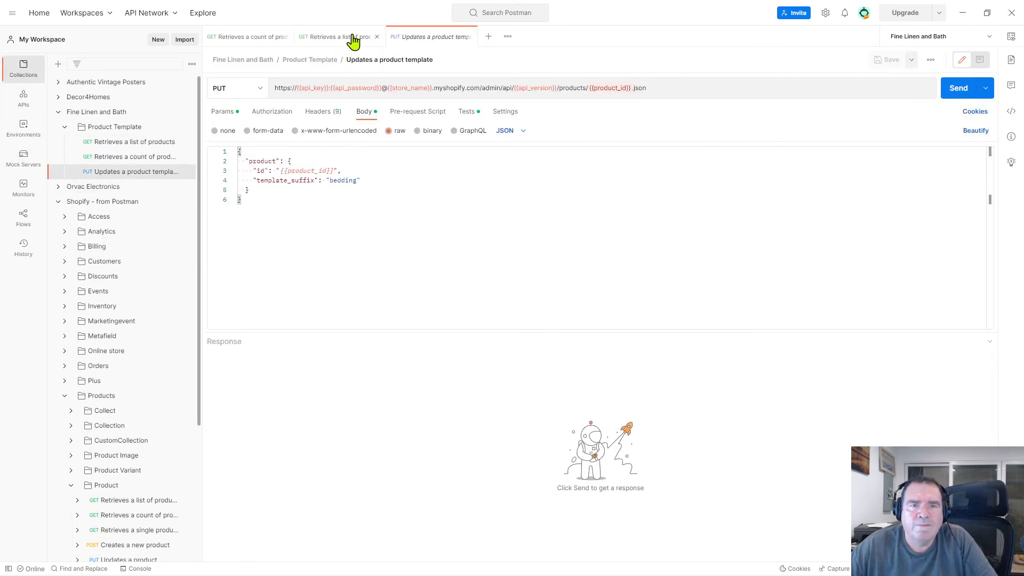
# Step: Close the Retrieves a list of products request without saving its changes, and close the Retrieves a count of products request
pyautogui.click(378, 37)
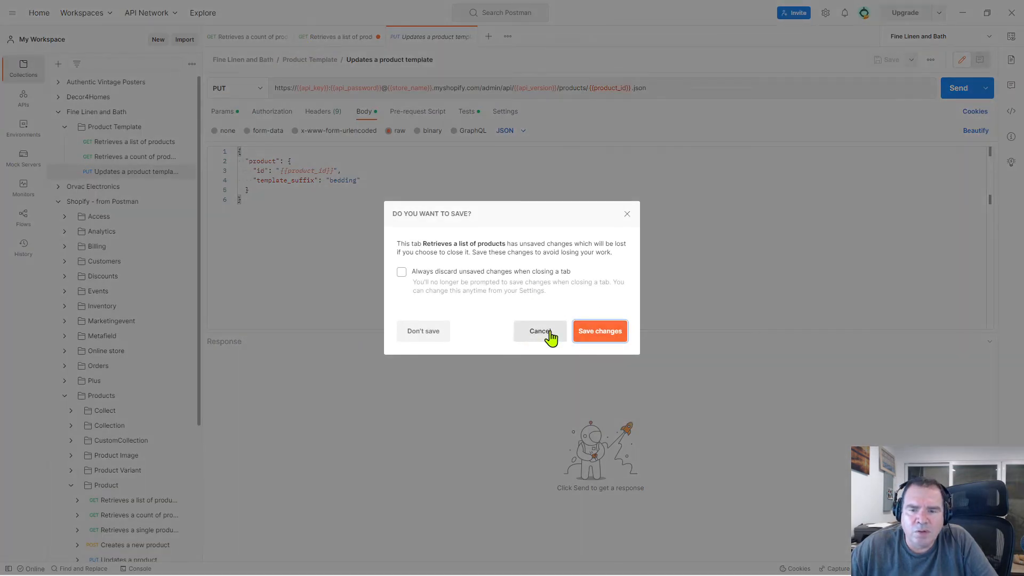
pyautogui.click(425, 330)
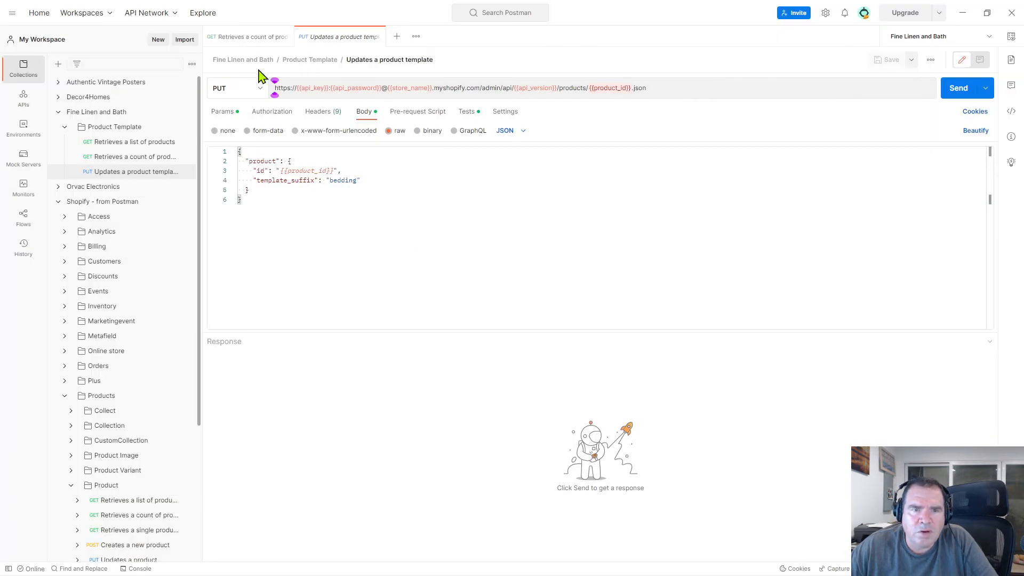
pyautogui.click(272, 40)
pyautogui.click(285, 37)
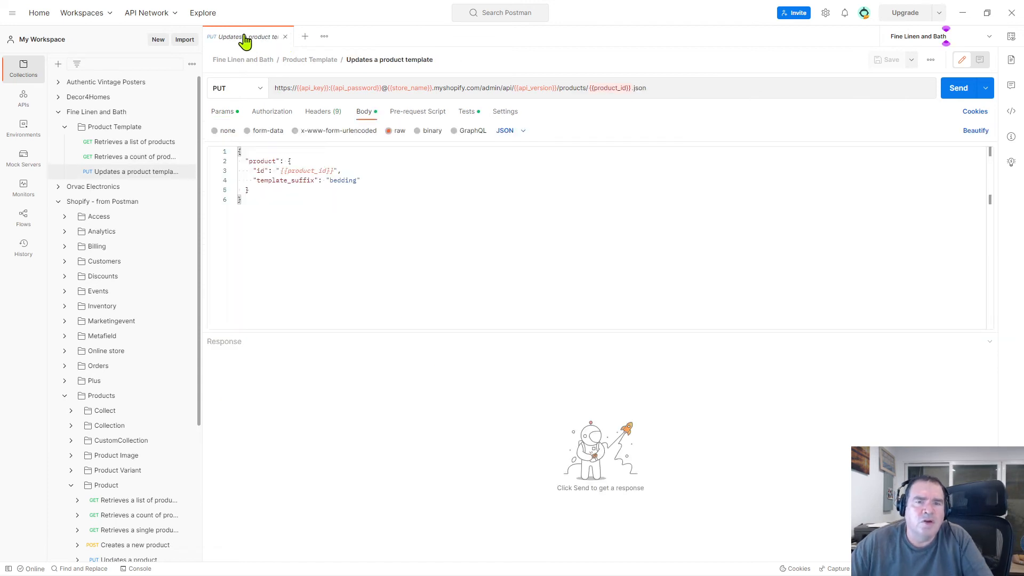
# Step: Examine the variables in the PUT request URL and the product_id and template_suffix entries in its JSON body
pyautogui.moveTo(527, 87)
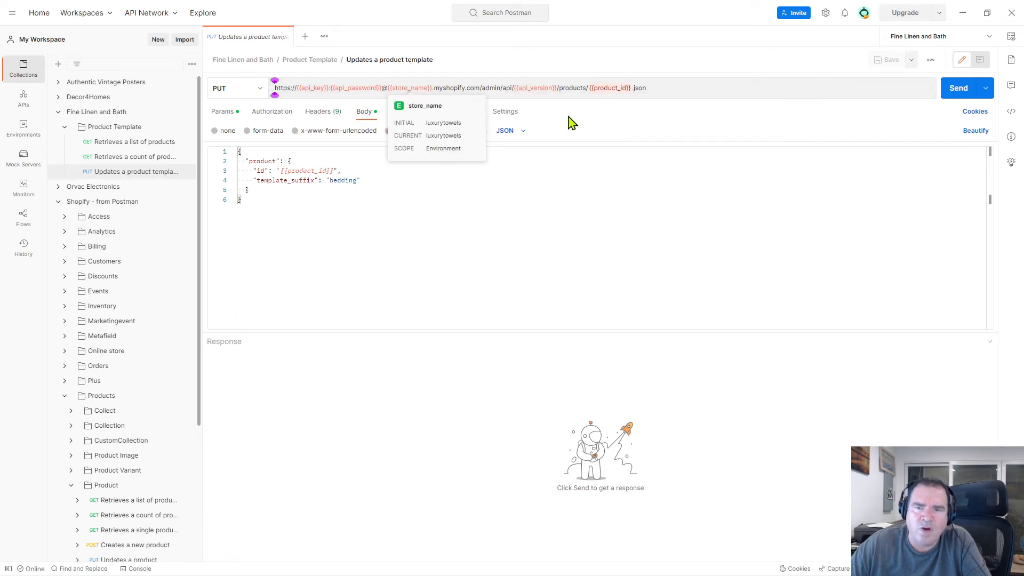
pyautogui.moveTo(614, 90)
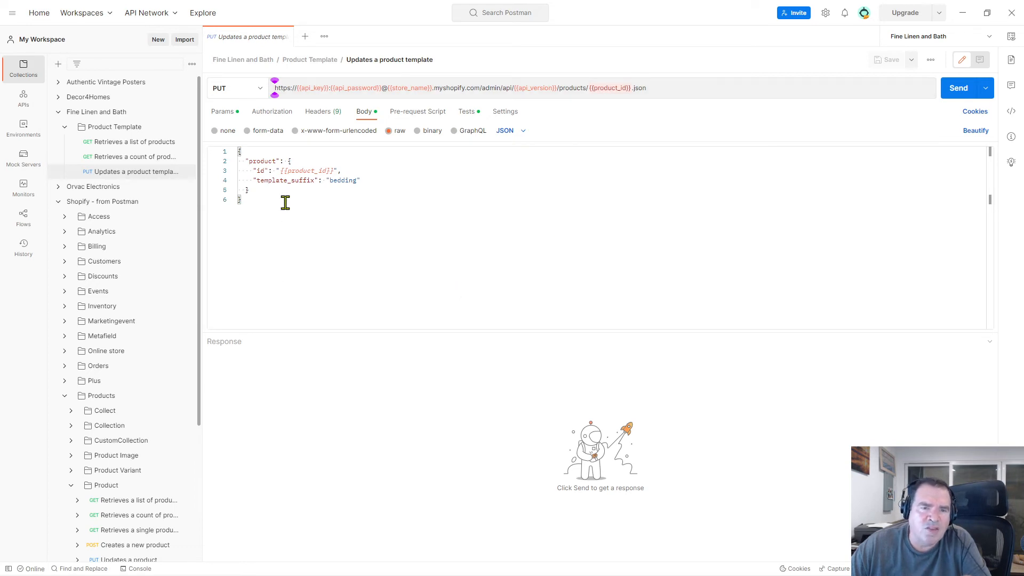
pyautogui.moveTo(333, 171); pyautogui.dragTo(284, 169)
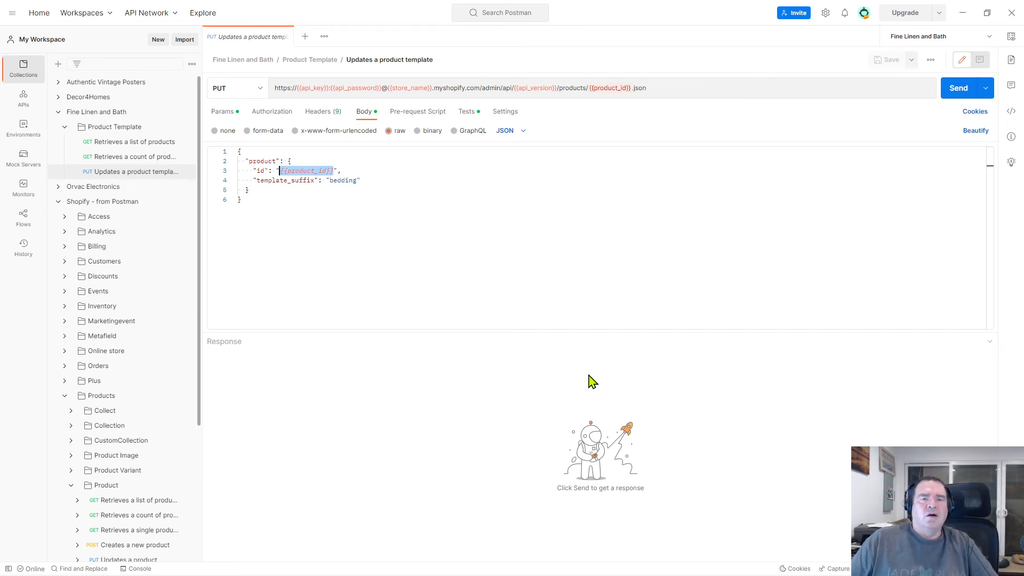
pyautogui.click(256, 181)
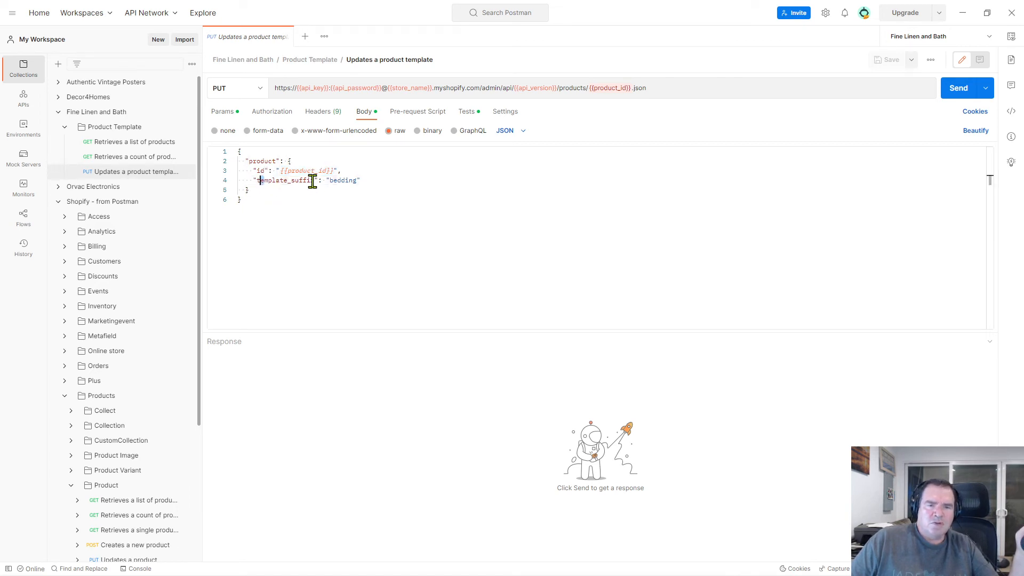
pyautogui.moveTo(315, 181); pyautogui.dragTo(256, 181)
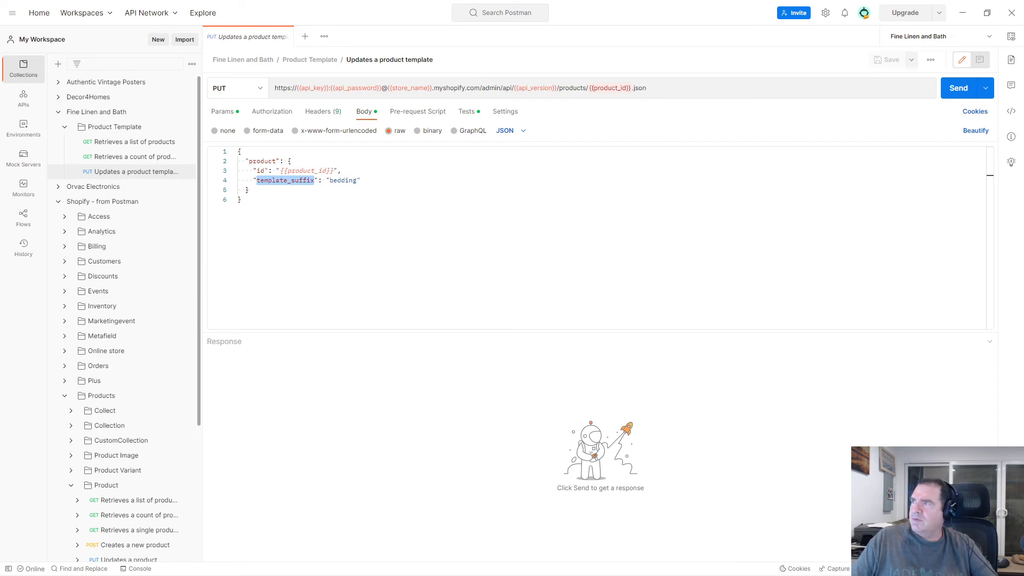
# Step: Switch to the Shopify admin in the browser and look up the theme template options of the Sferra Celeste Bedding Collection - White product
pyautogui.moveTo(613, 575); pyautogui.dragTo(266, 1)
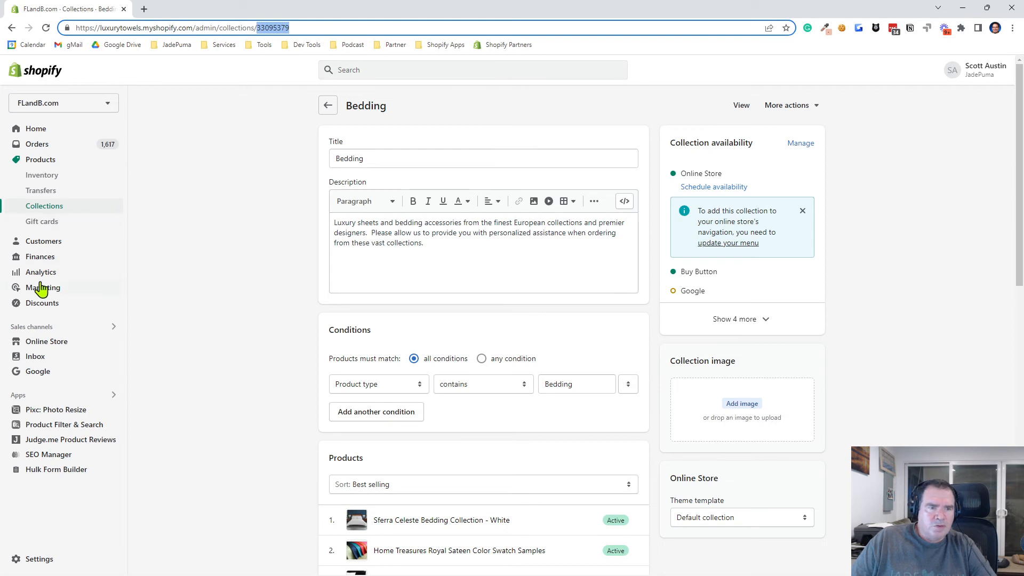
pyautogui.scroll(-3, 481, 479)
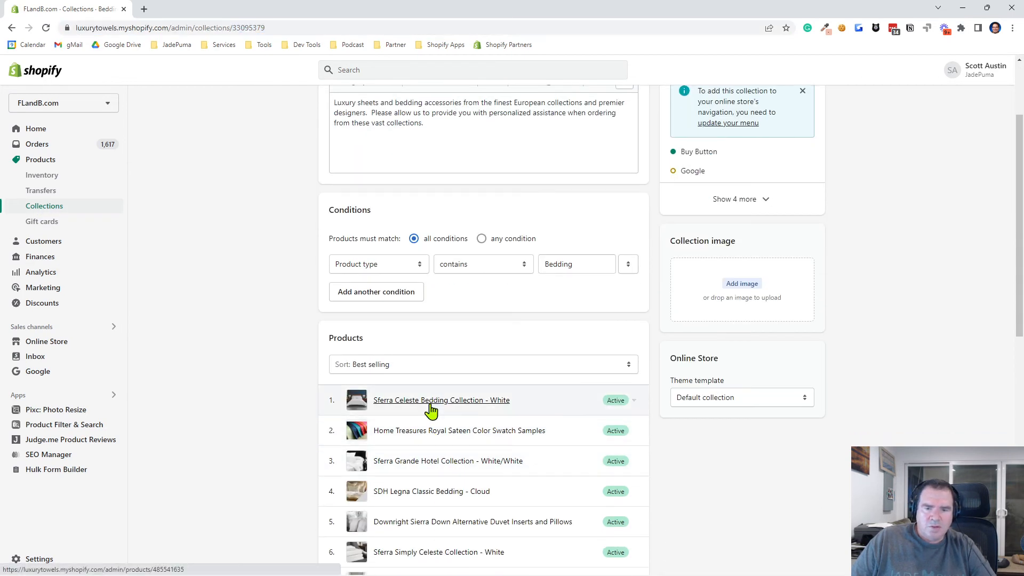
pyautogui.click(432, 408)
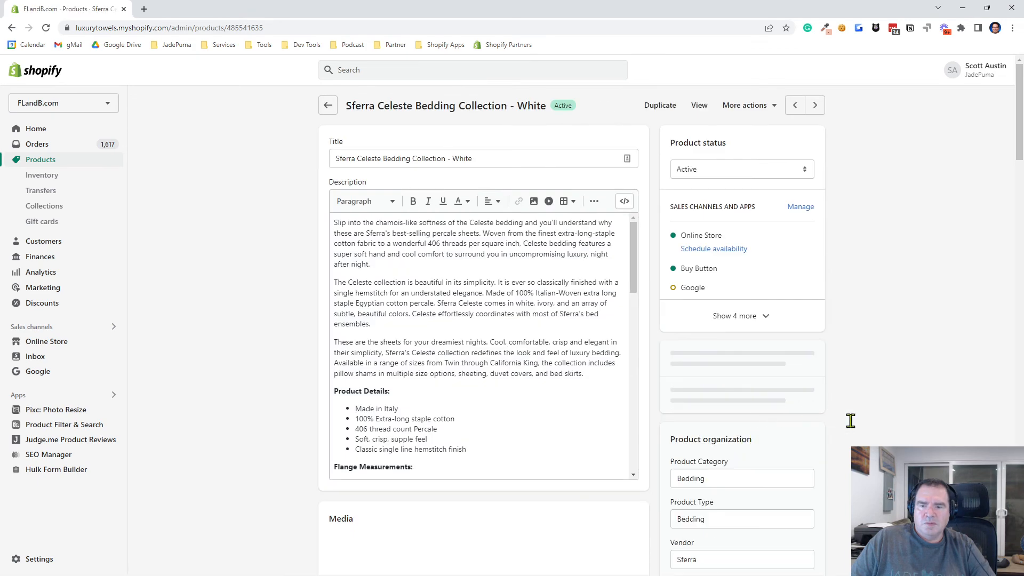
pyautogui.scroll(-15, 853, 421)
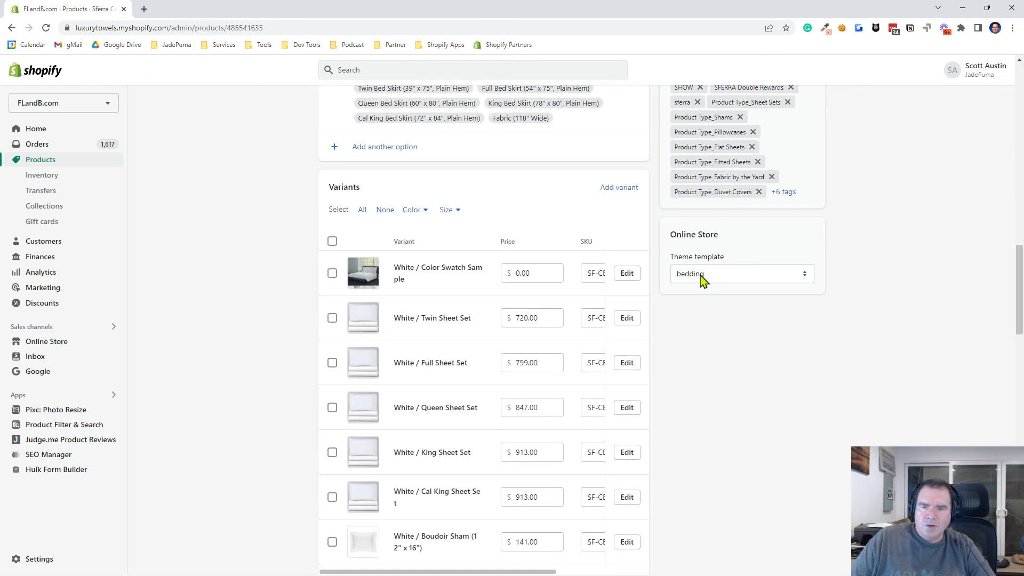
pyautogui.click(701, 277)
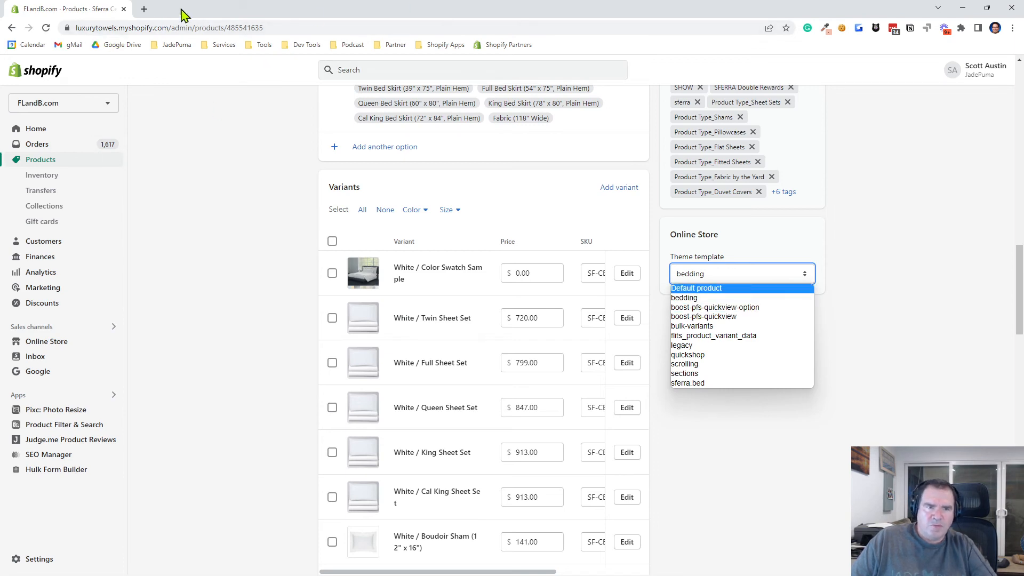
pyautogui.click(962, 7)
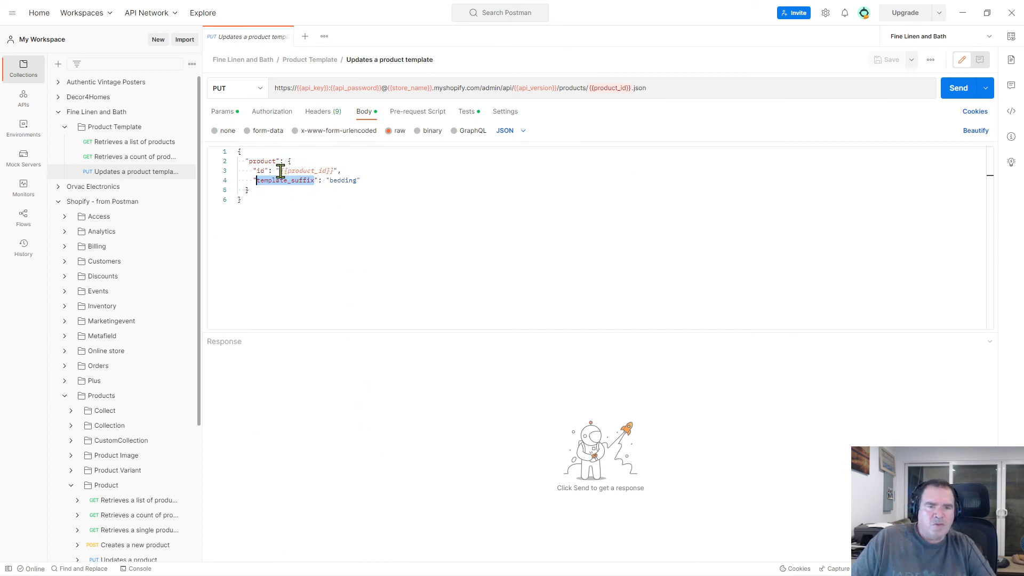
# Step: Review the product_id and bedding values in the request body and the test script that checks for response status 200
pyautogui.moveTo(281, 170); pyautogui.dragTo(335, 171)
pyautogui.doubleClick(337, 180)
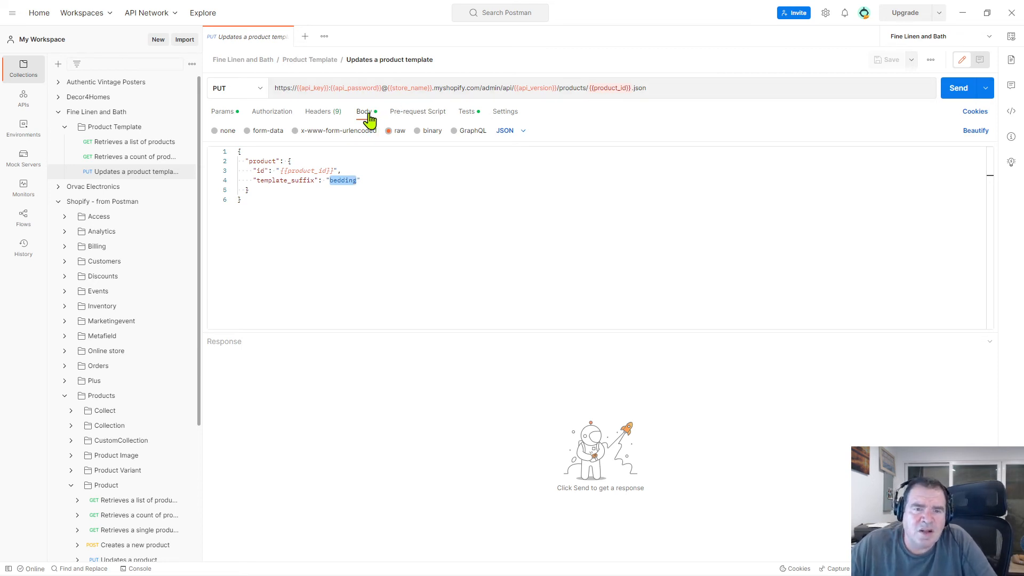
pyautogui.click(465, 115)
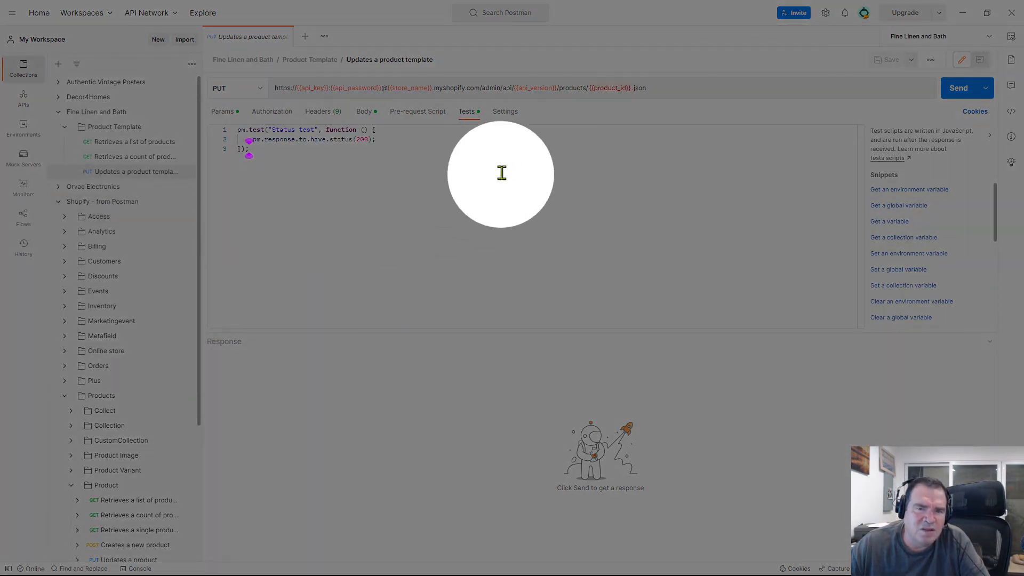
pyautogui.click(394, 271)
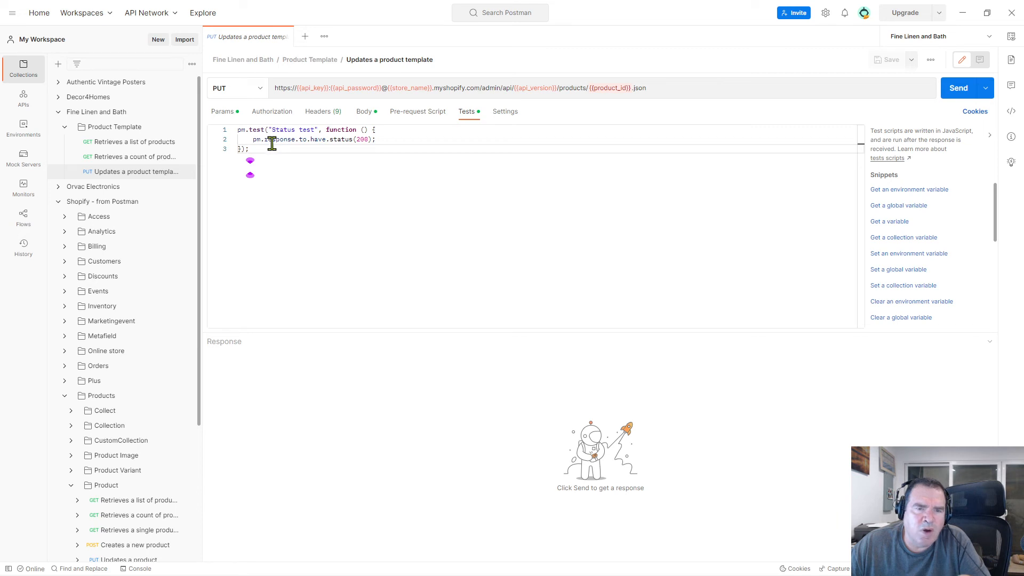
pyautogui.moveTo(263, 158); pyautogui.dragTo(237, 130)
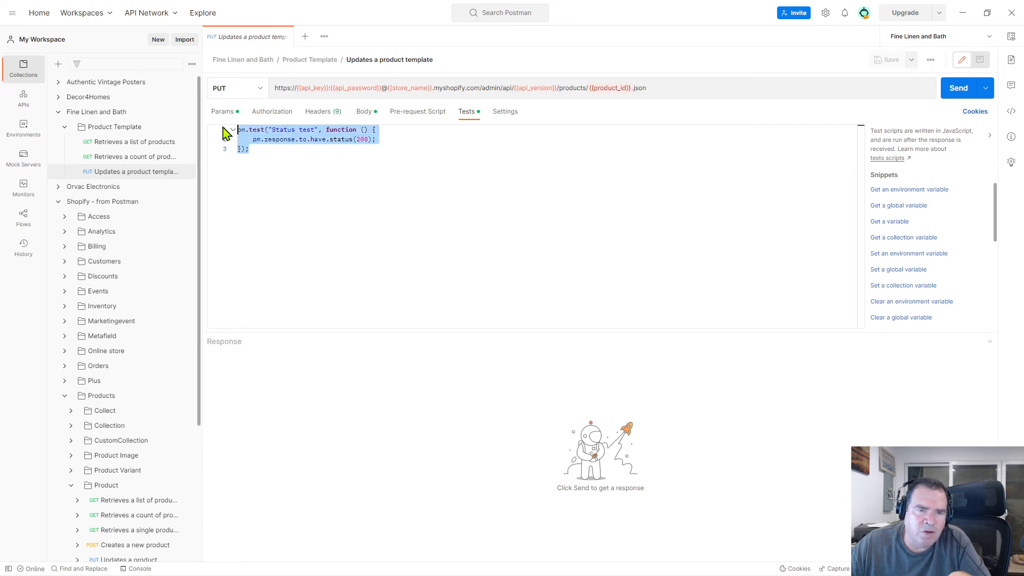
pyautogui.click(360, 148)
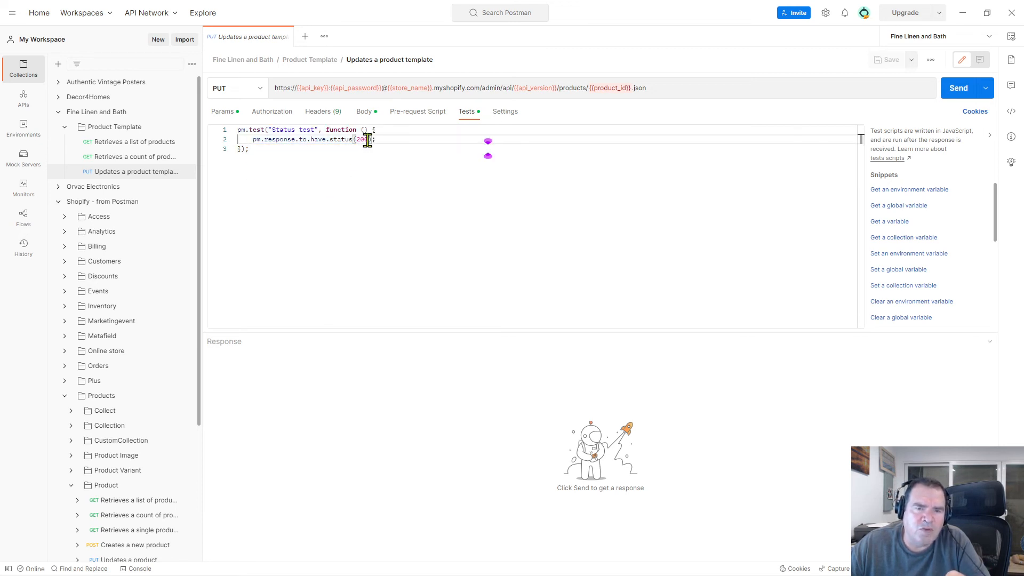
pyautogui.moveTo(367, 139); pyautogui.dragTo(355, 139)
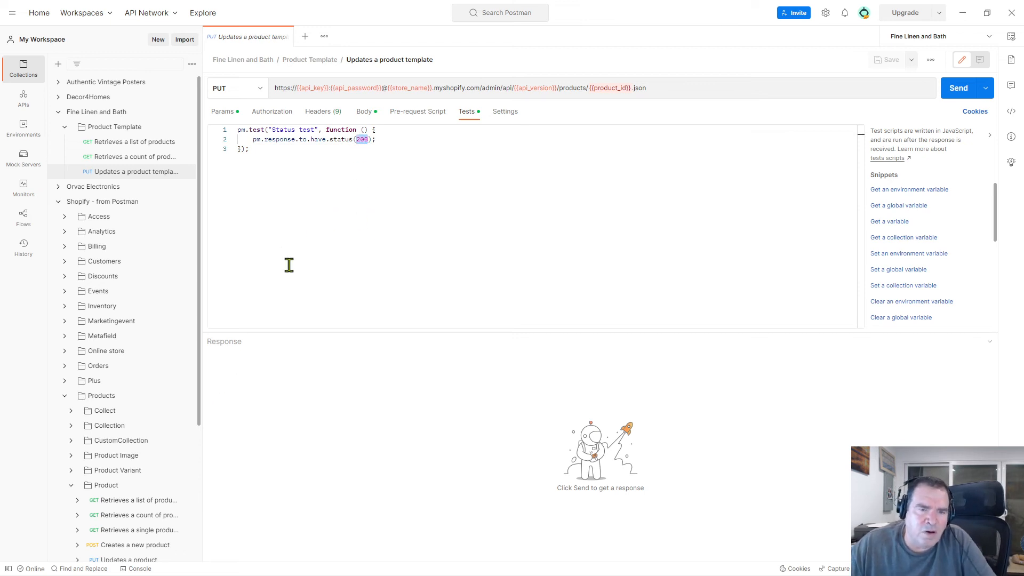
pyautogui.click(370, 140)
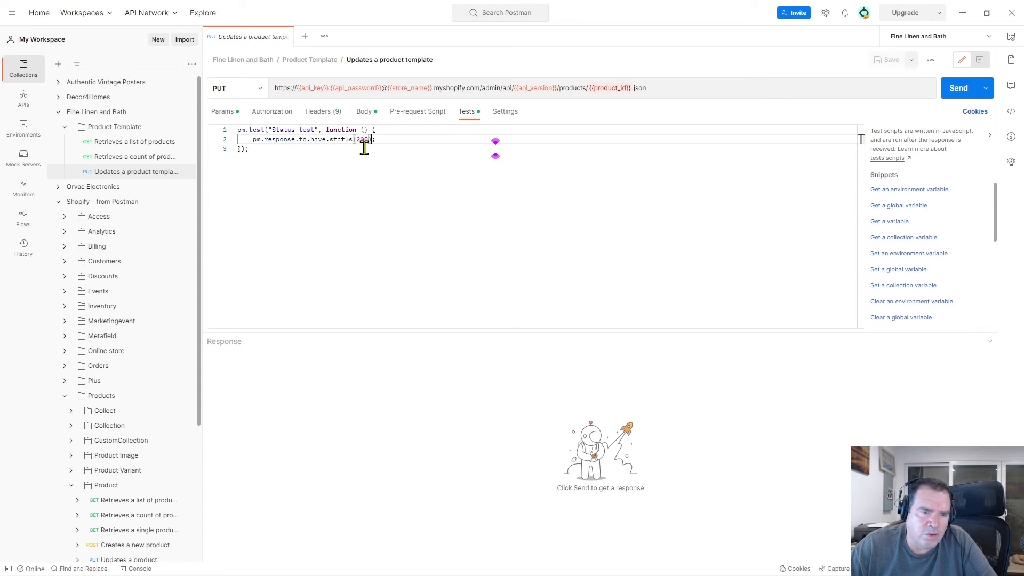
# Step: Add the Fine Linen and Bath collection to the Runner's run order and keep only the Updates a product template request selected
pyautogui.click(58, 201)
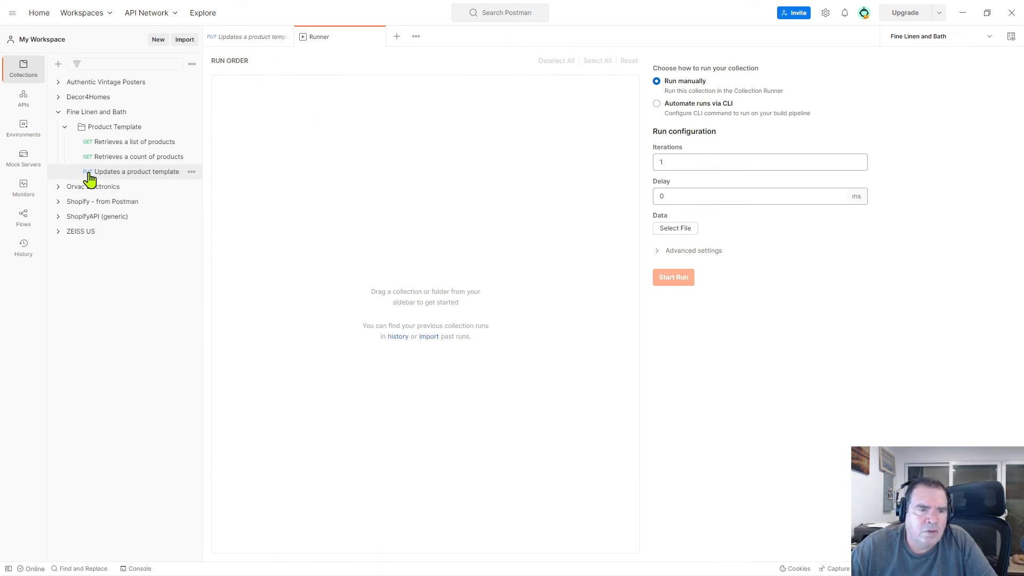
pyautogui.moveTo(102, 173); pyautogui.dragTo(295, 148)
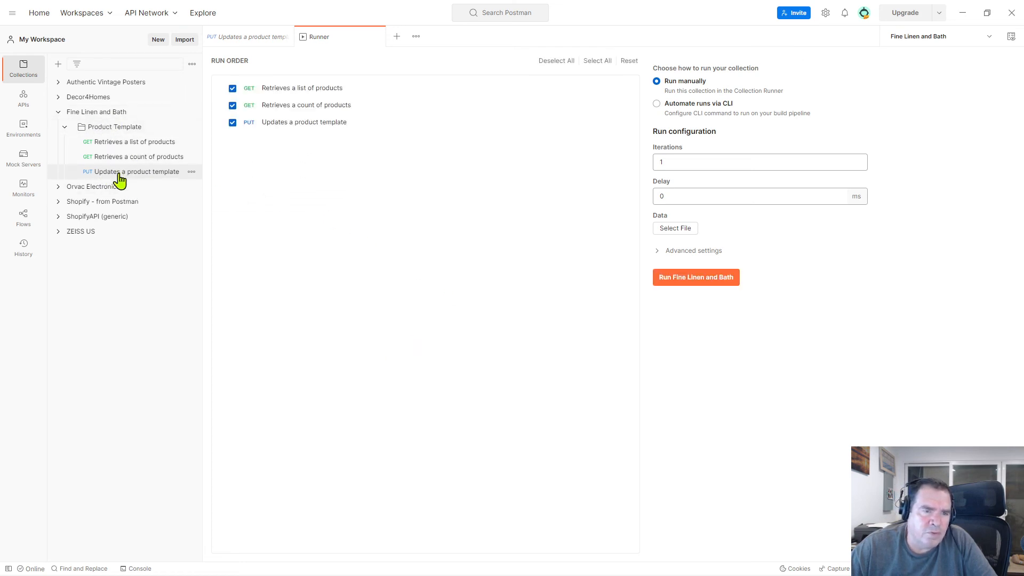
pyautogui.click(233, 88)
pyautogui.click(232, 122)
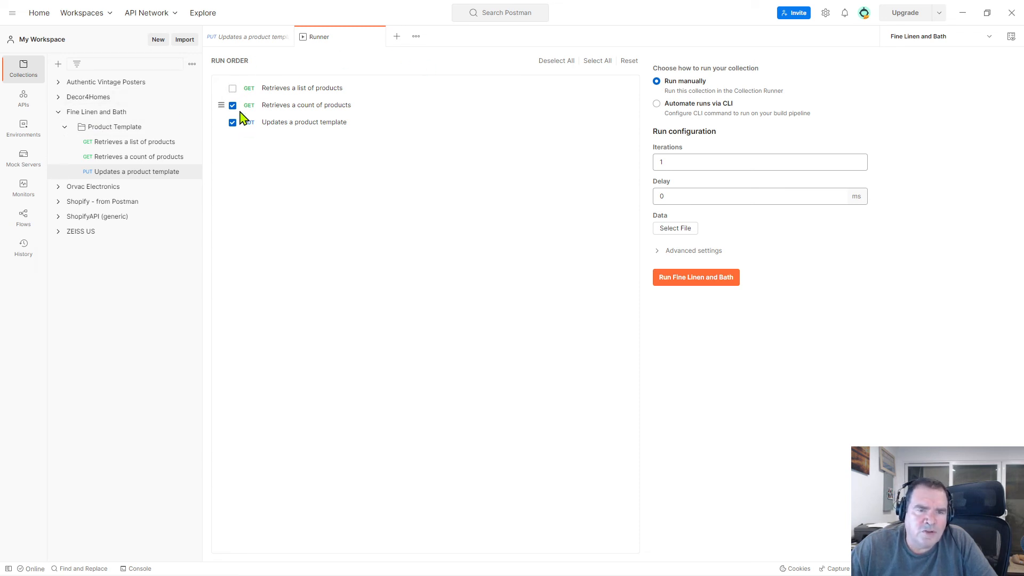
pyautogui.click(232, 106)
pyautogui.click(232, 122)
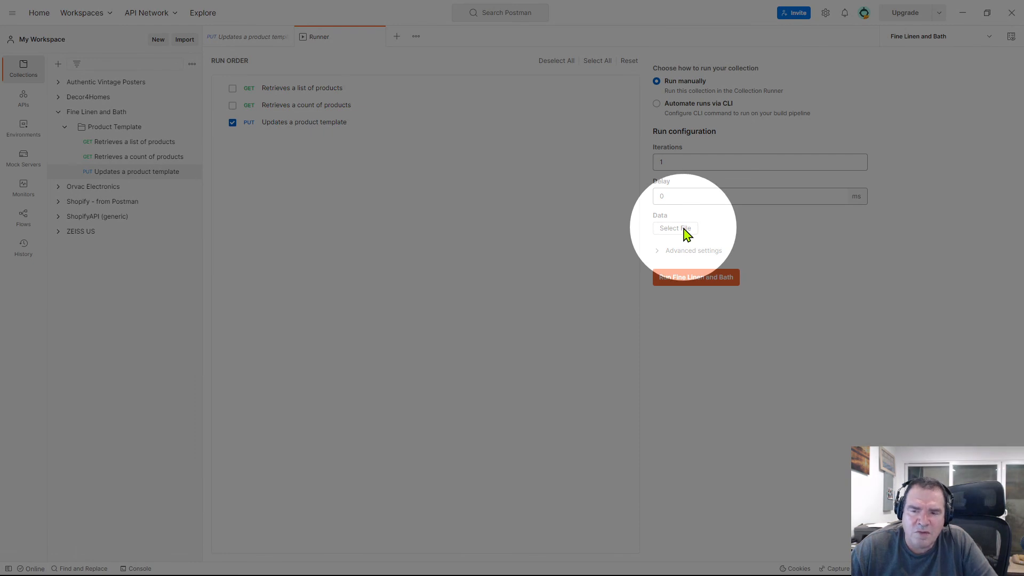
# Step: Load Product-IDs.csv from the Fine-Linen-and-Bath Data folder as the run's data file, showing all file types
pyautogui.click(675, 228)
pyautogui.click(449, 255)
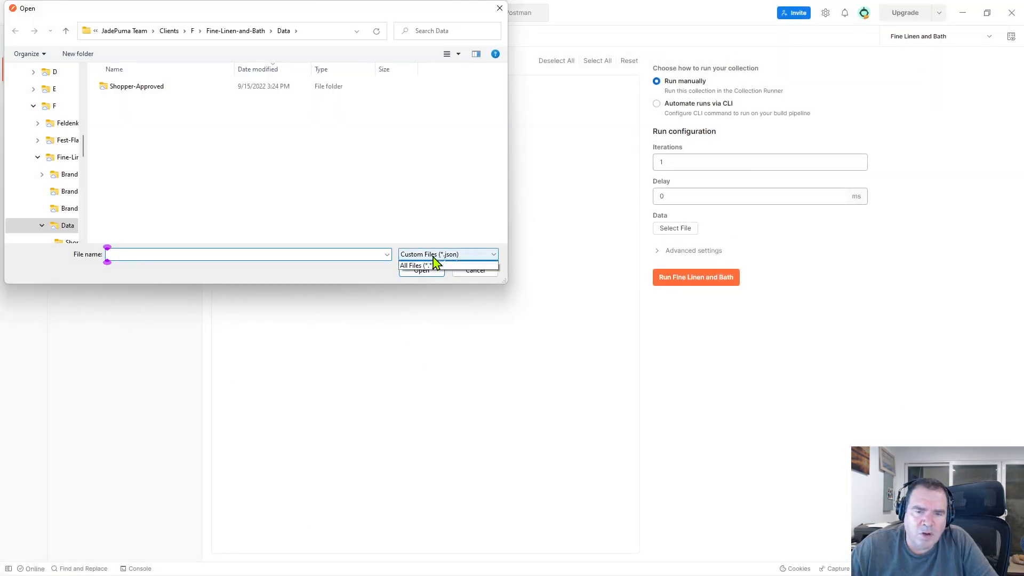
pyautogui.click(419, 275)
pyautogui.click(120, 87)
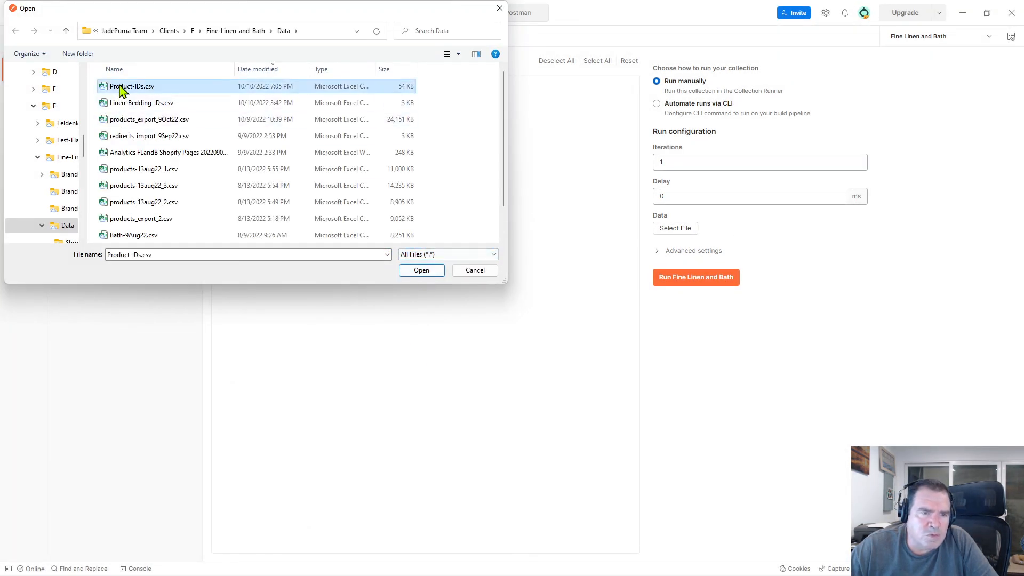
pyautogui.click(425, 272)
# Step: Check the iterations taken from the data file and set the delay between requests to 100 ms
pyautogui.doubleClick(695, 163)
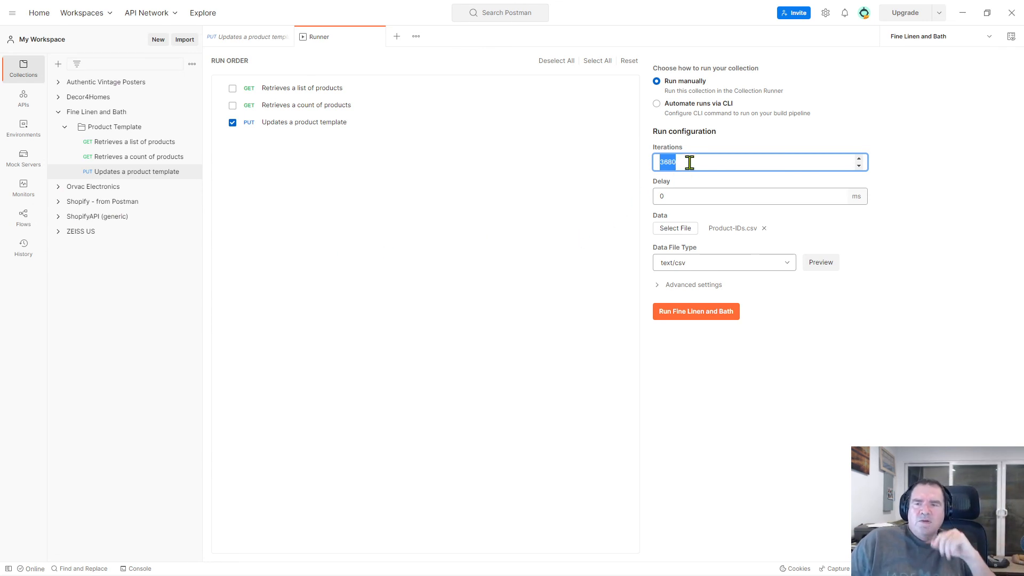
pyautogui.click(668, 163)
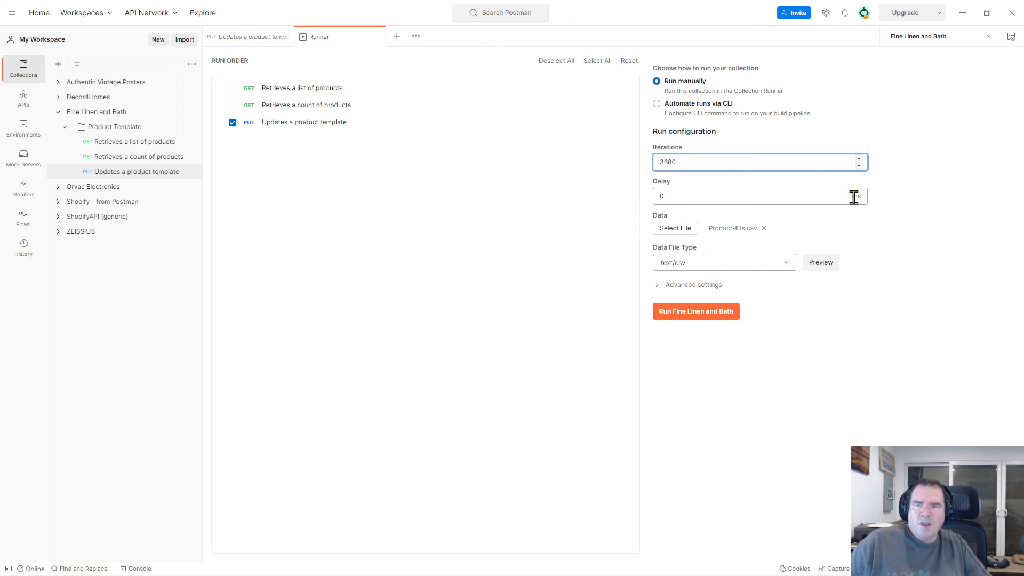
pyautogui.doubleClick(662, 197)
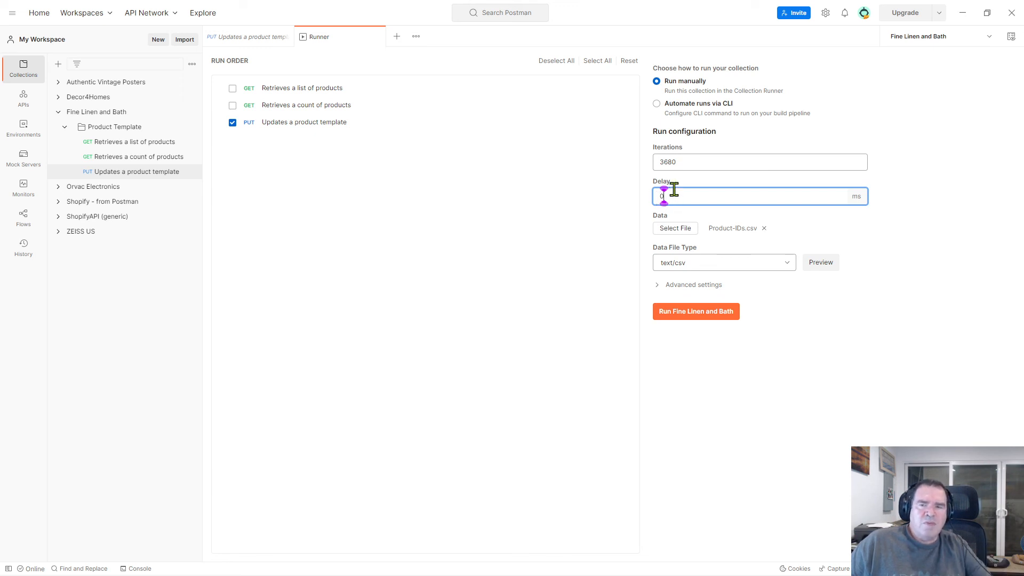
pyautogui.moveTo(673, 197); pyautogui.dragTo(617, 202)
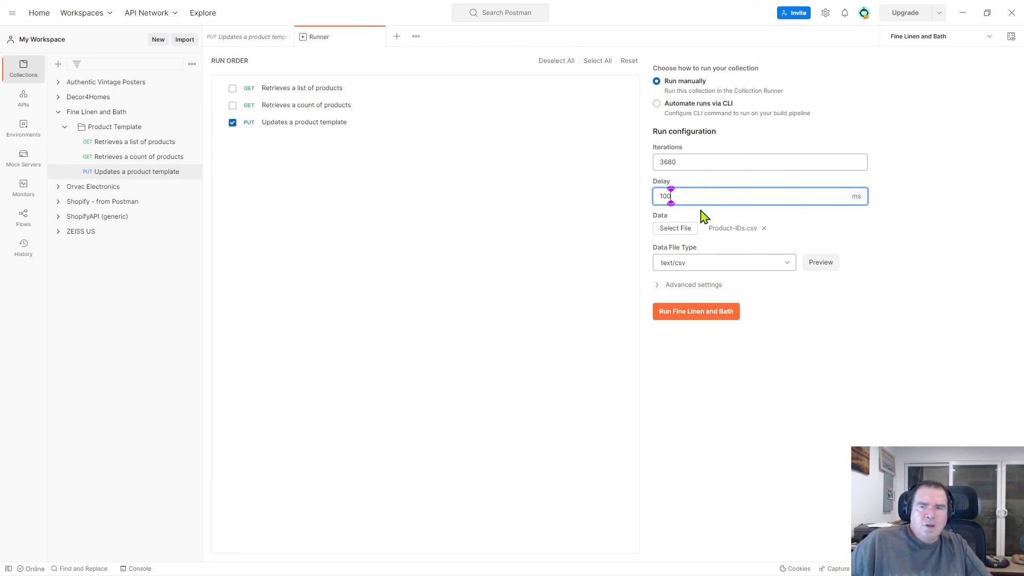
pyautogui.doubleClick(664, 196)
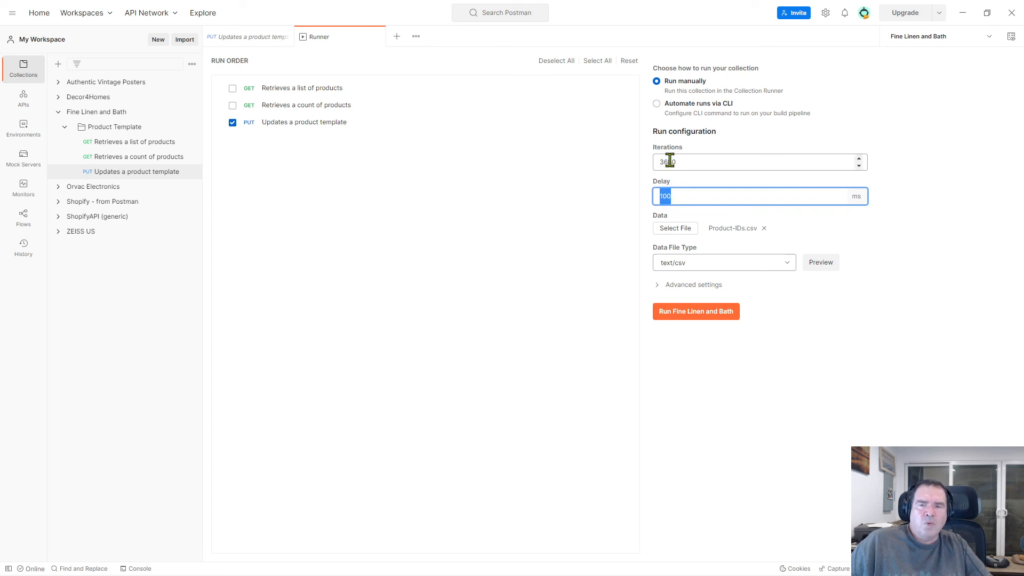
pyautogui.click(672, 197)
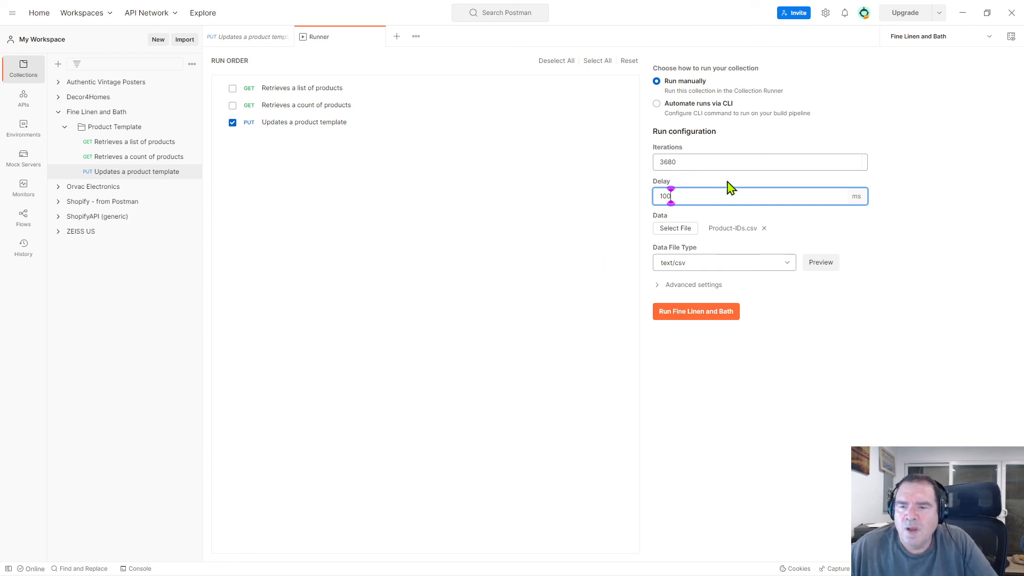
# Step: Run the Fine Linen and Bath collection and stop the run after the first few iterations
pyautogui.click(709, 316)
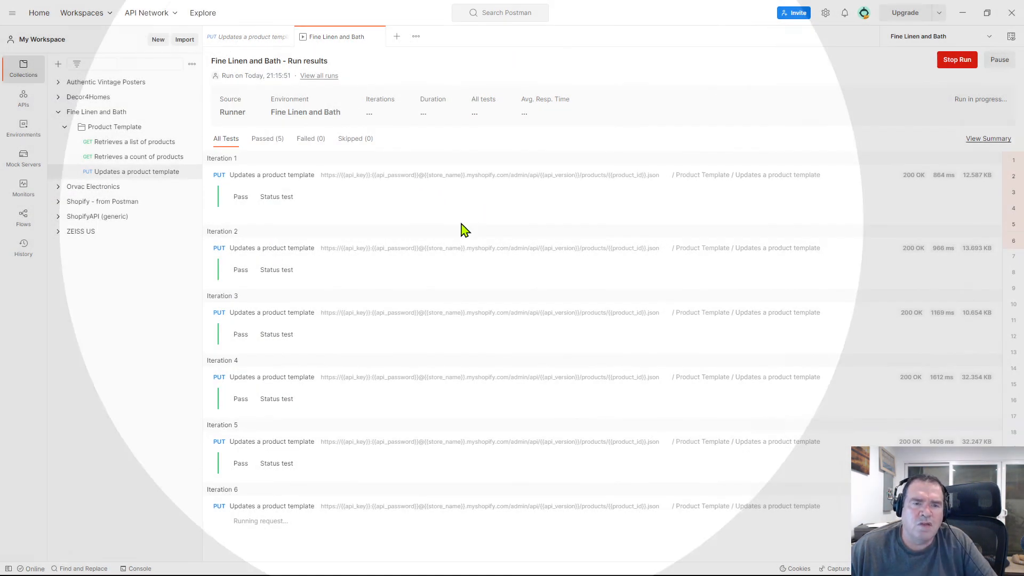
pyautogui.click(957, 61)
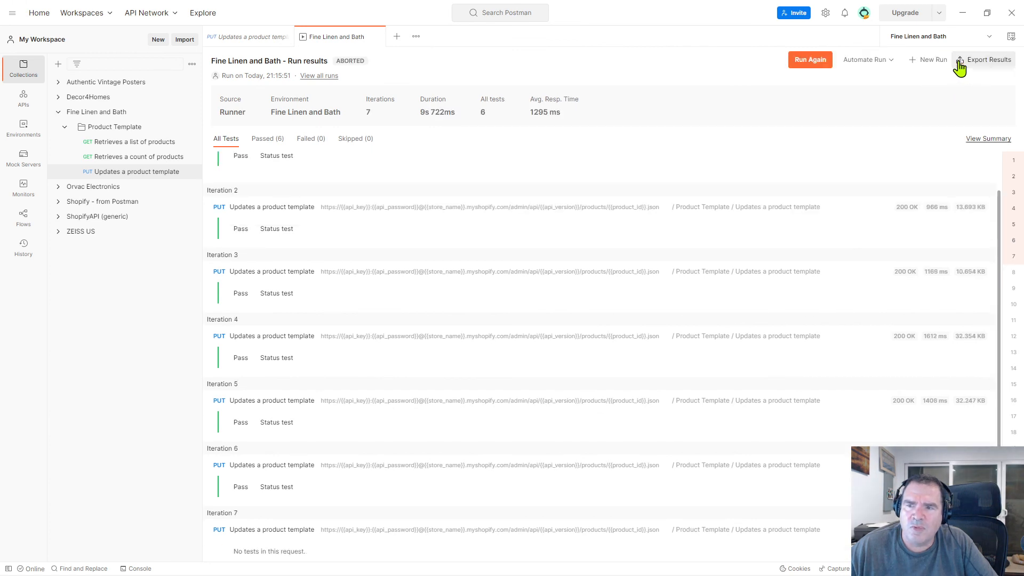
# Step: Change the expected response status in the Updates a product template test script to 201 and save the request
pyautogui.click(247, 37)
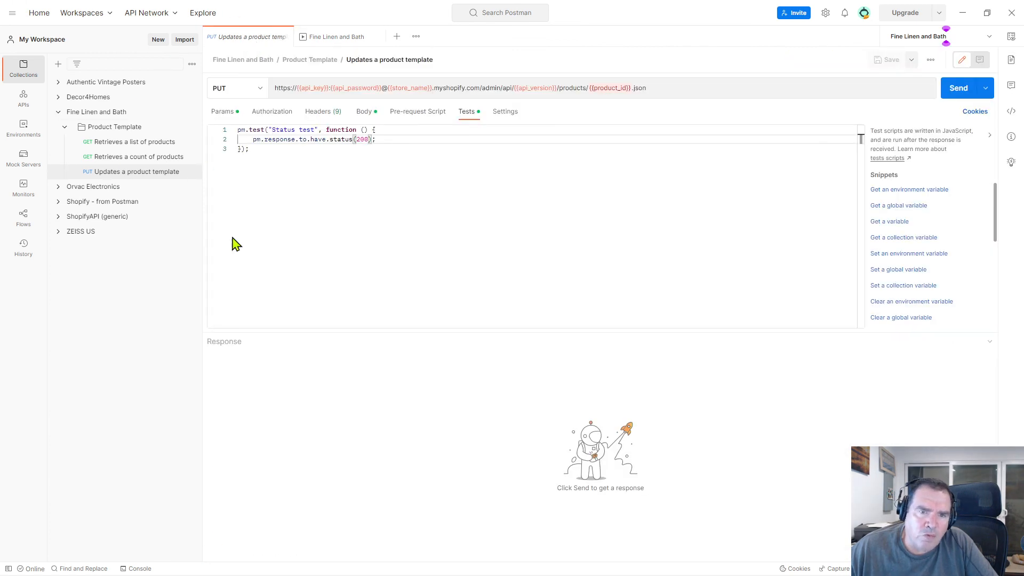
pyautogui.click(365, 139)
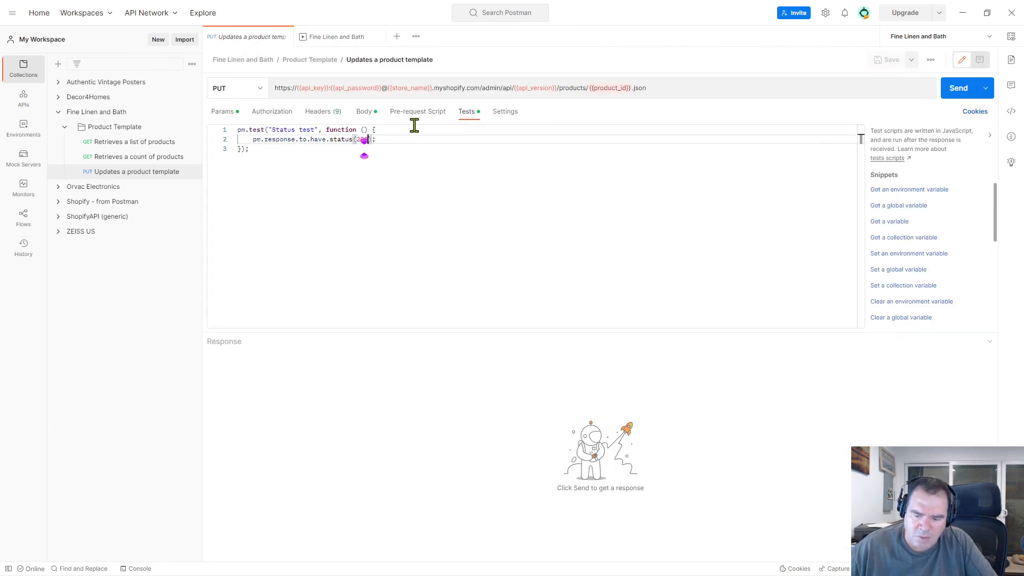
pyautogui.press('BackSpace')
pyautogui.write('1')
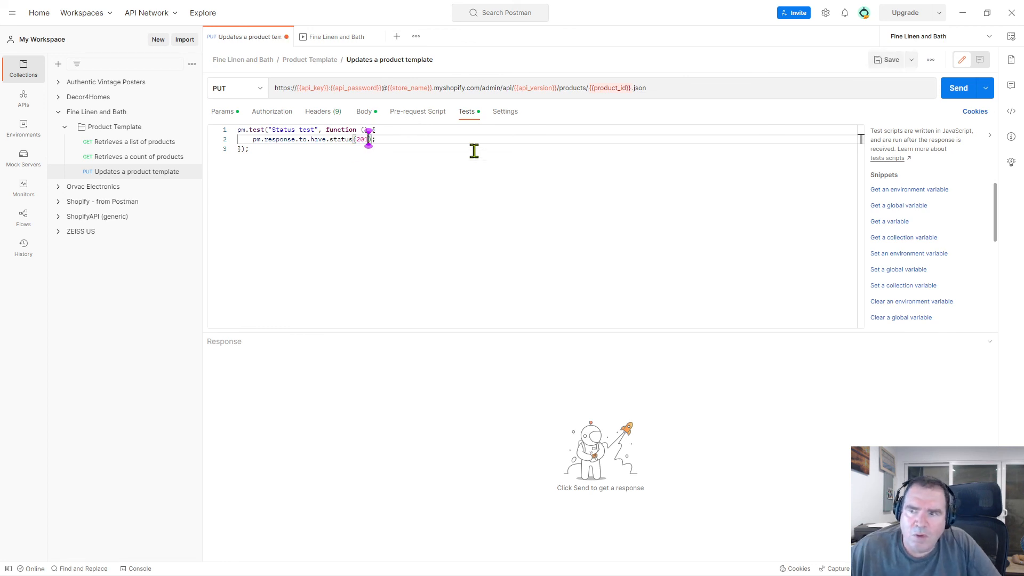
pyautogui.click(892, 61)
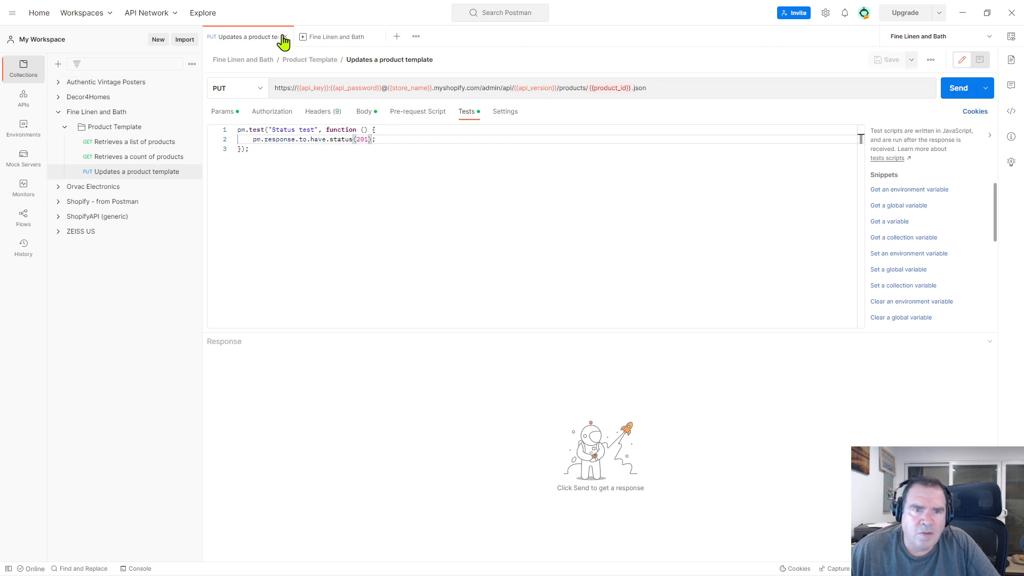
# Step: Rerun the collection for a few iterations, stop it, and examine the first iteration's status test message
pyautogui.click(319, 37)
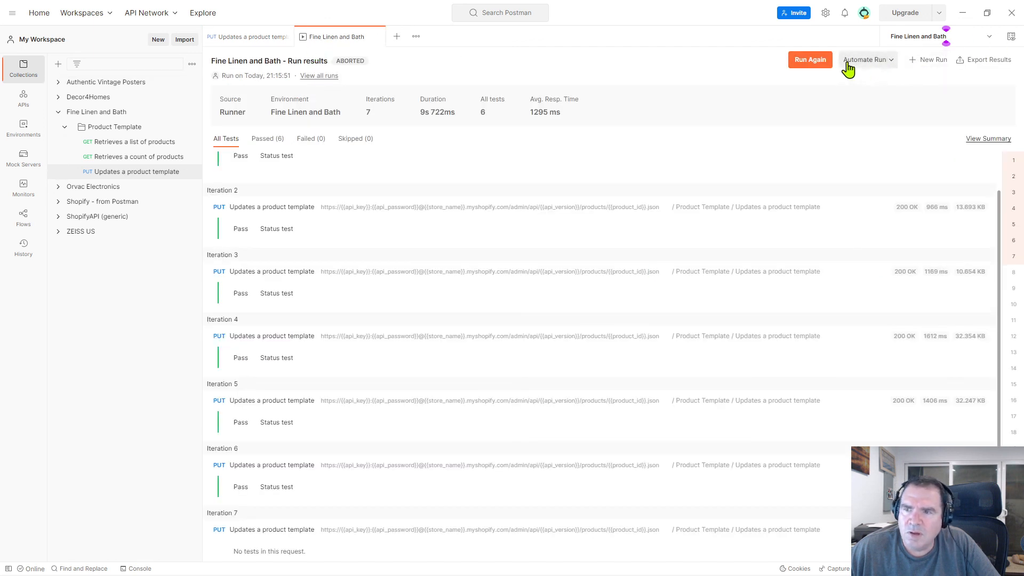
pyautogui.click(816, 62)
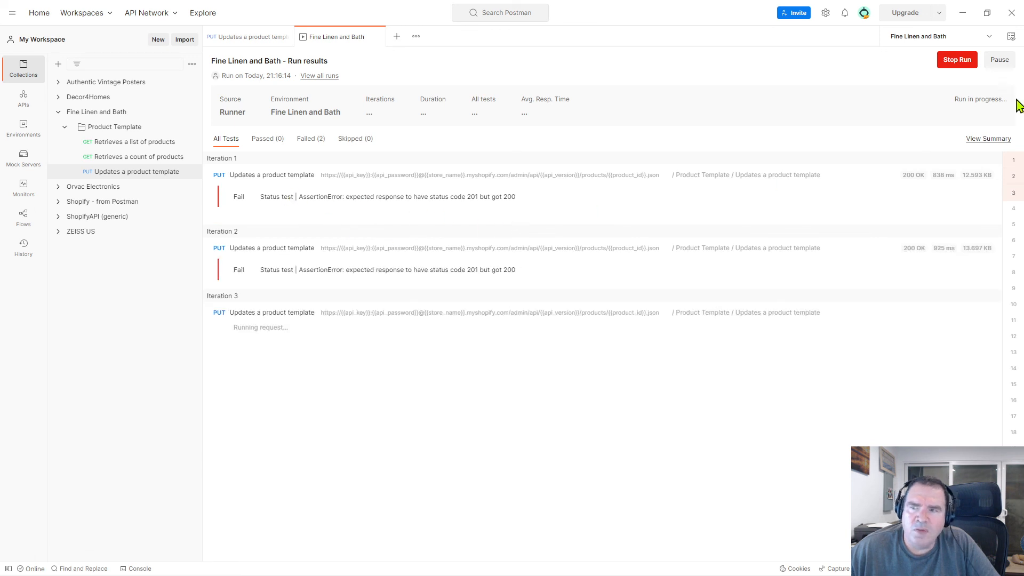
pyautogui.click(958, 61)
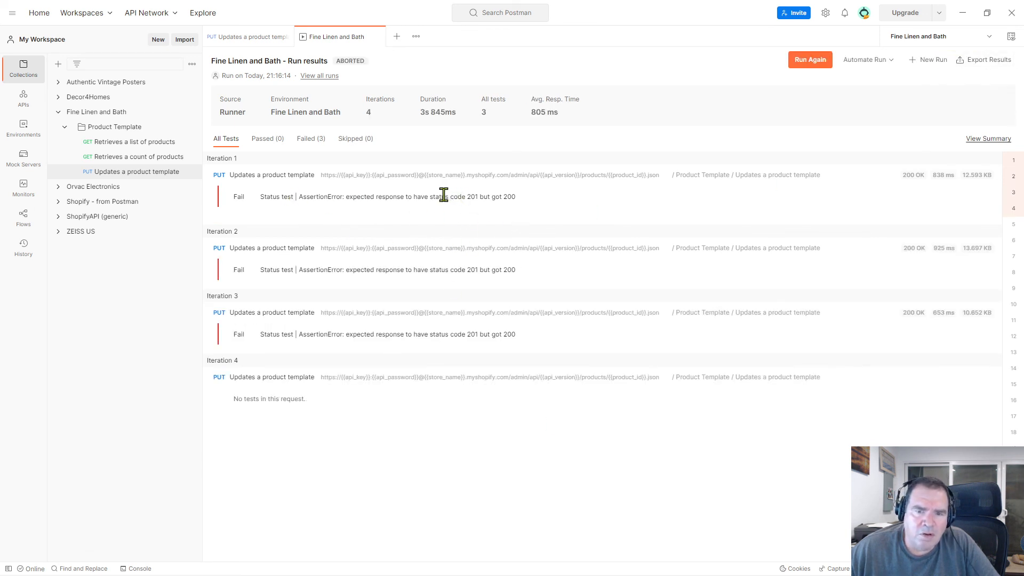
pyautogui.moveTo(442, 196); pyautogui.dragTo(518, 199)
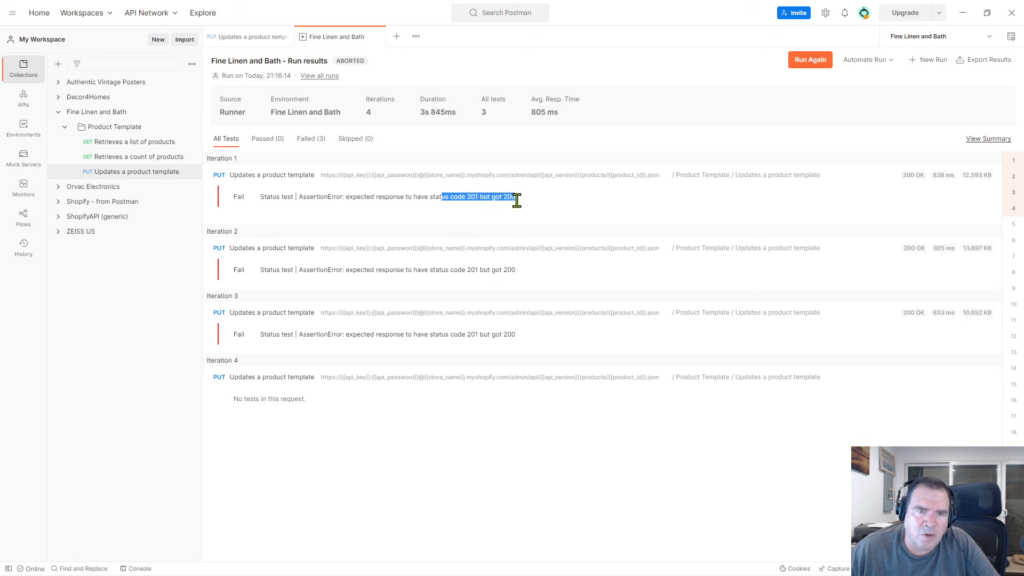
# Step: Set the expected status in the Updates a product template test script back to 200 and save the request
pyautogui.click(251, 37)
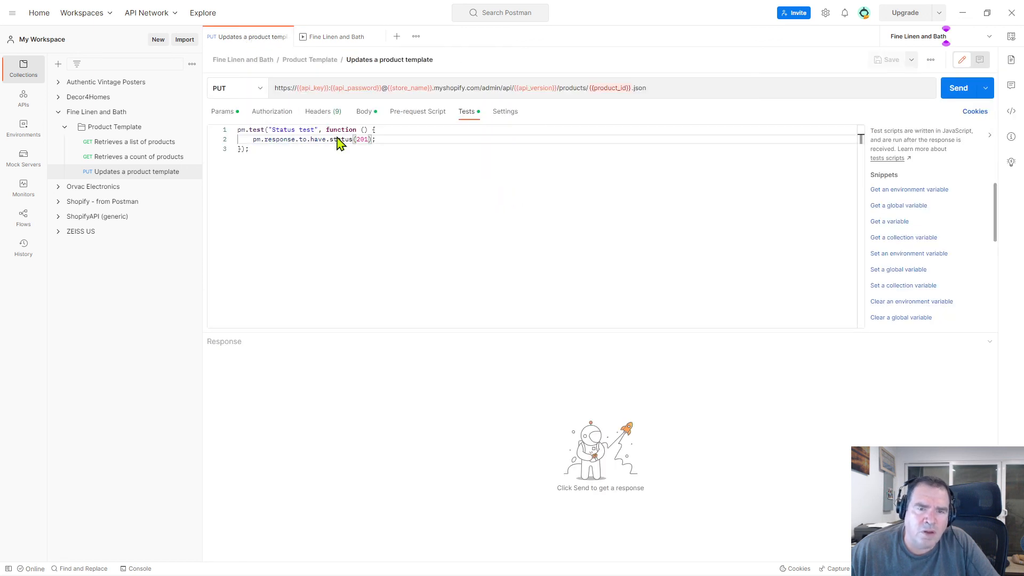
pyautogui.click(368, 139)
pyautogui.press('BackSpace')
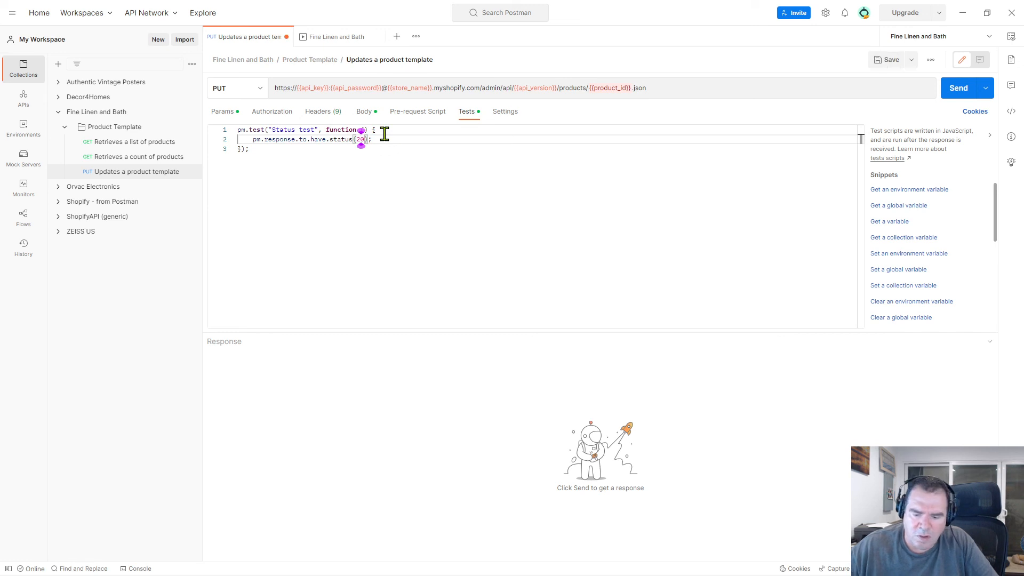
pyautogui.write('0')
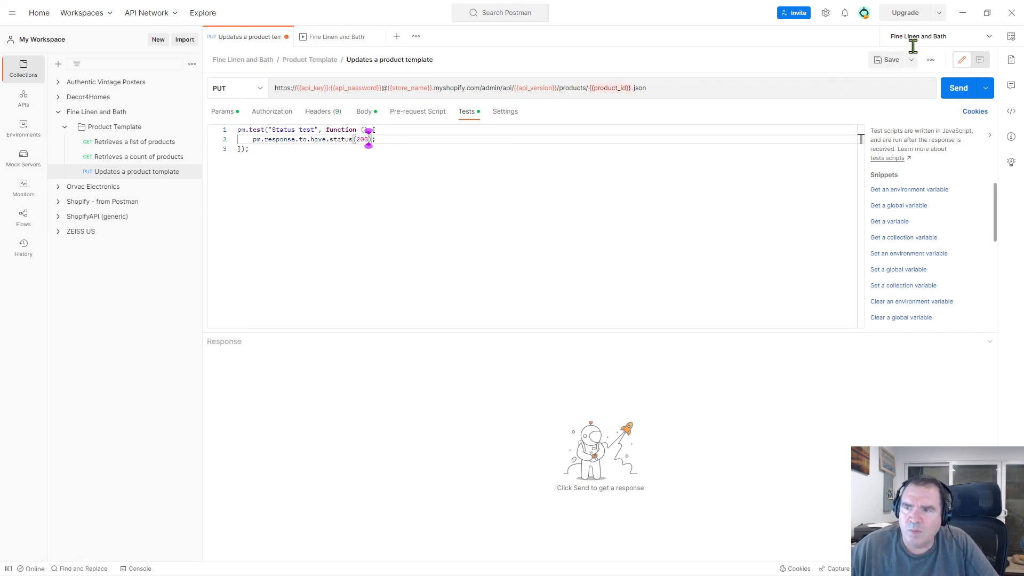
pyautogui.click(902, 59)
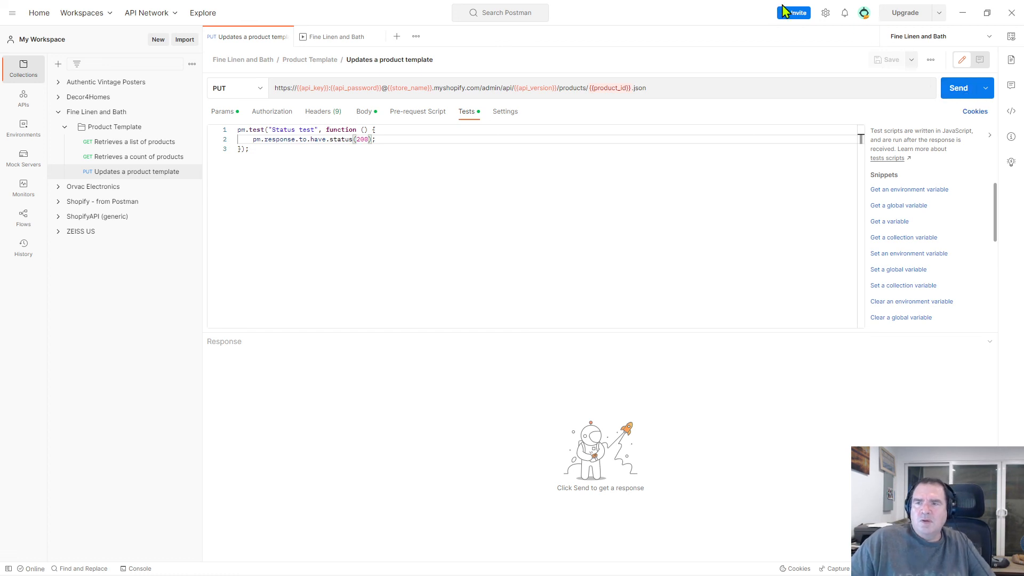
# Step: Run the collection again with the corrected status test and stop it after a few iterations
pyautogui.click(320, 36)
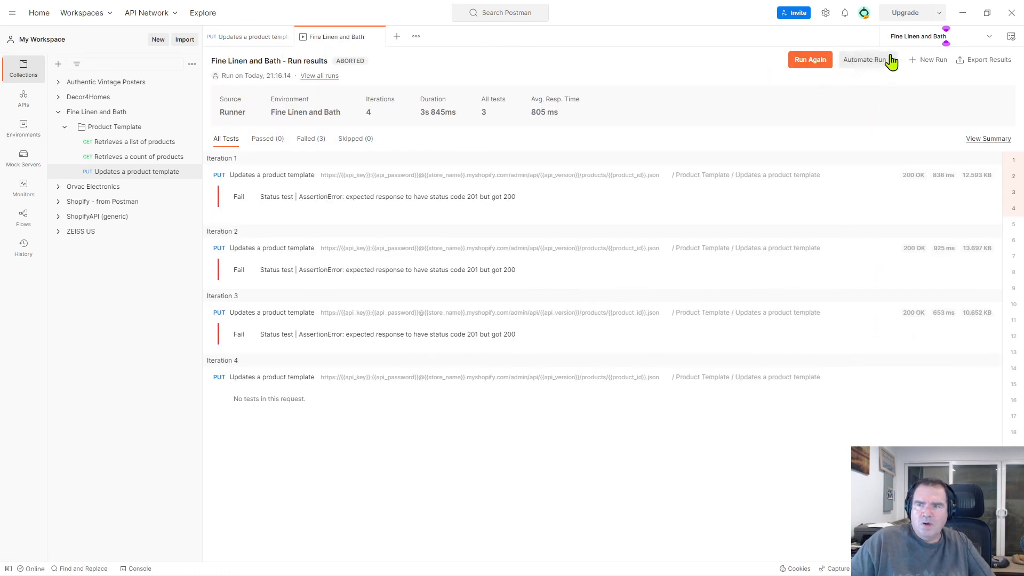
pyautogui.click(810, 60)
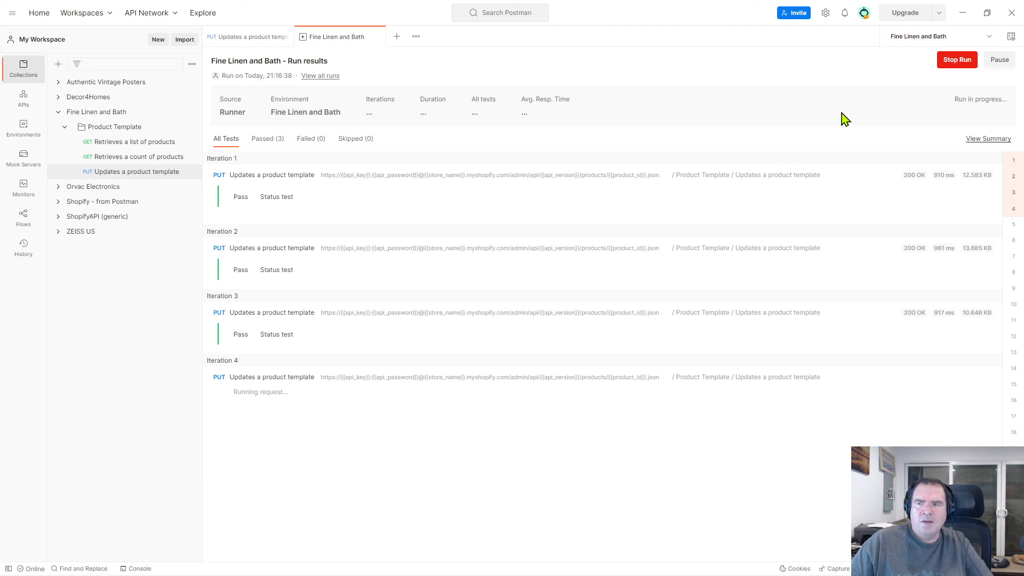
pyautogui.click(951, 63)
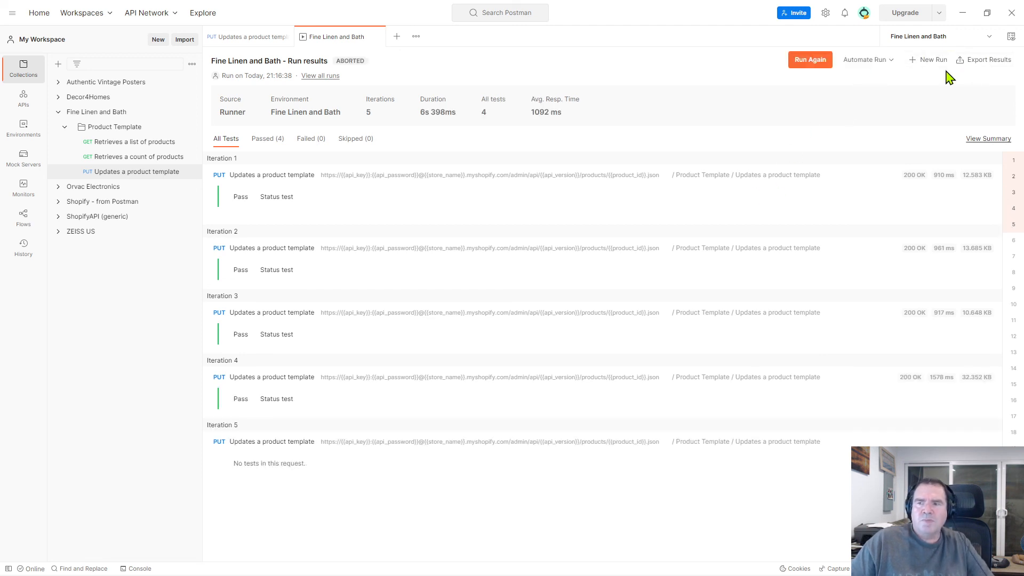